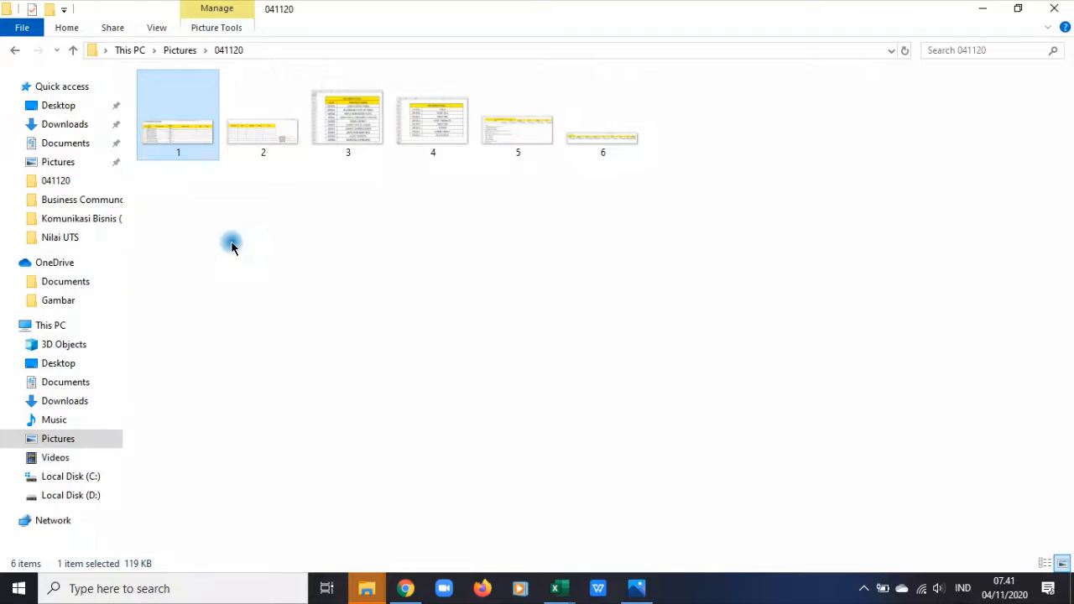
- Open picture 1 in the 041120 folder and examine the order table, the information tables and the task list in pictures 1 to 6
double_click(169, 141)
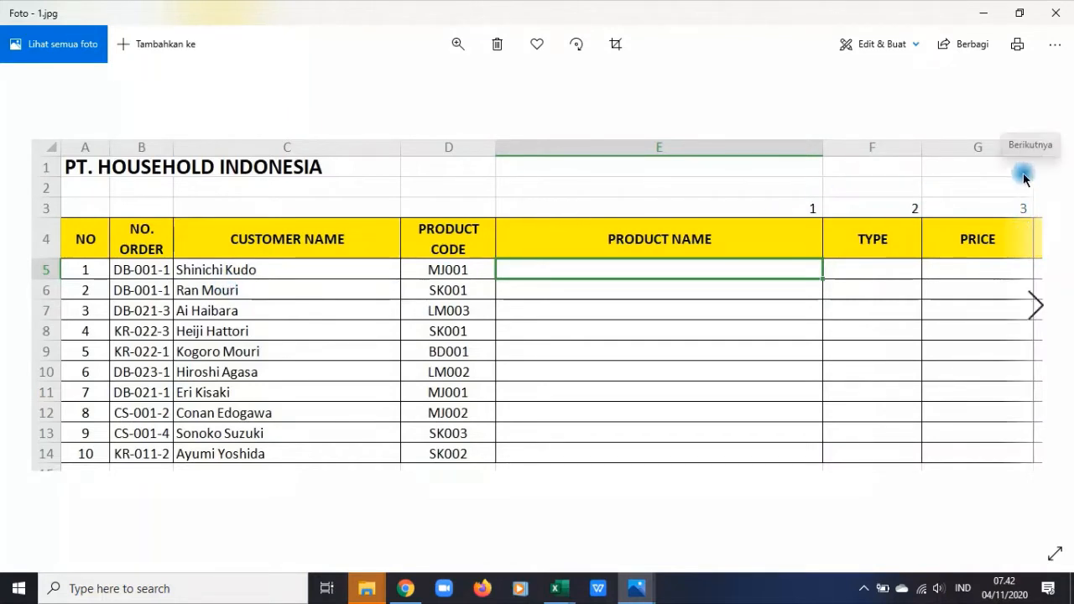
left_click(1035, 305)
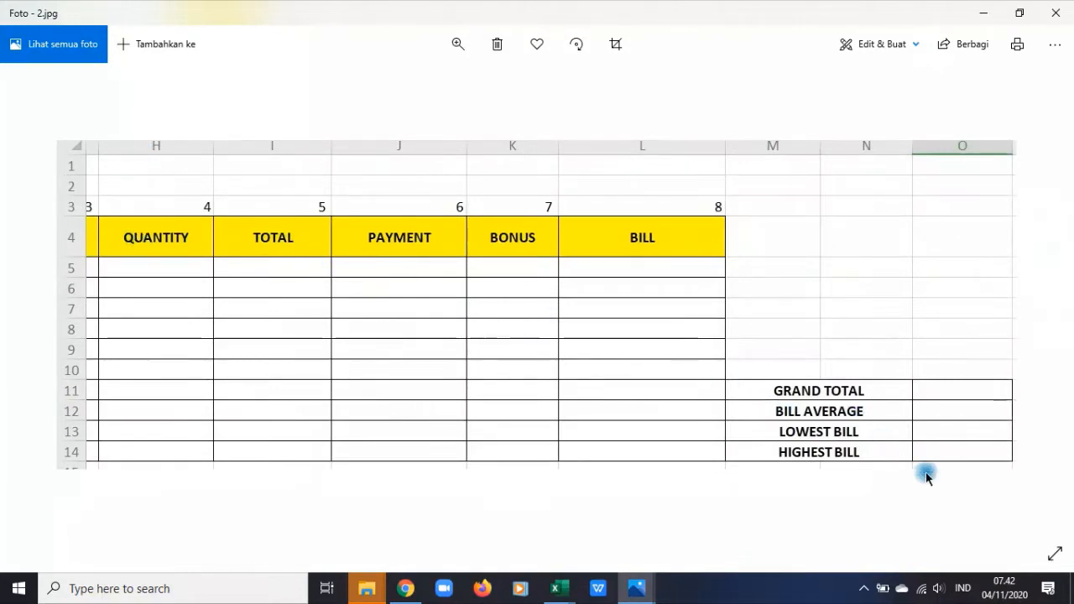
left_click(1032, 306)
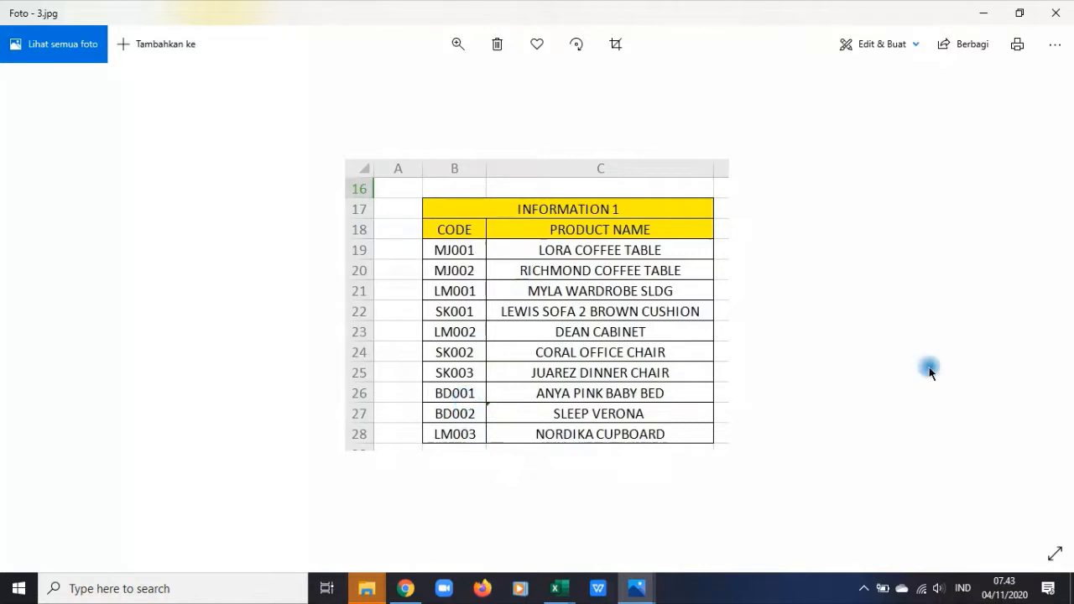
mouse_move(1035, 306)
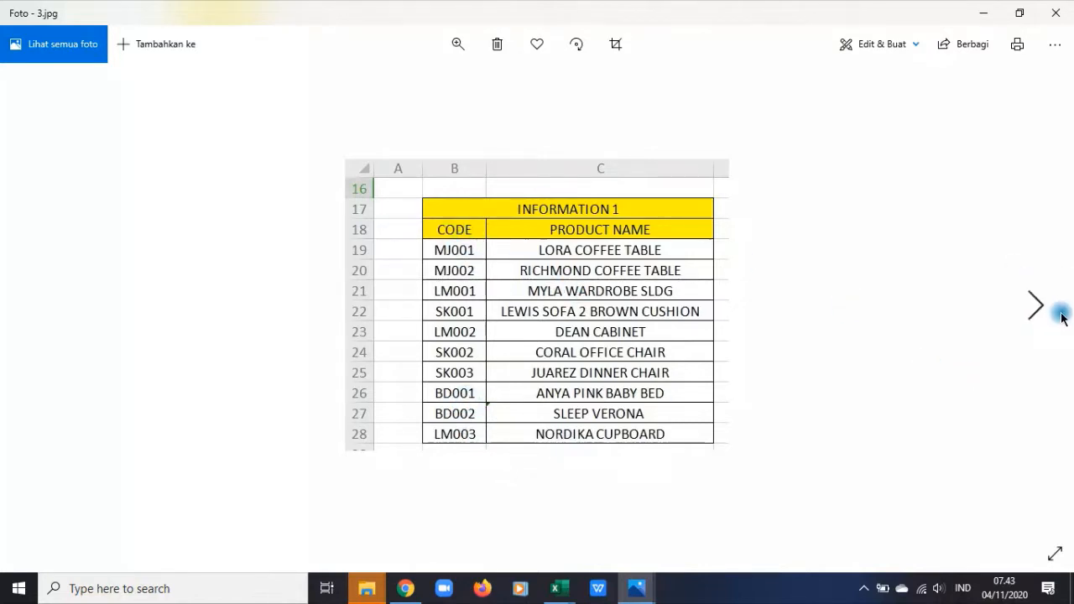
left_click(1035, 306)
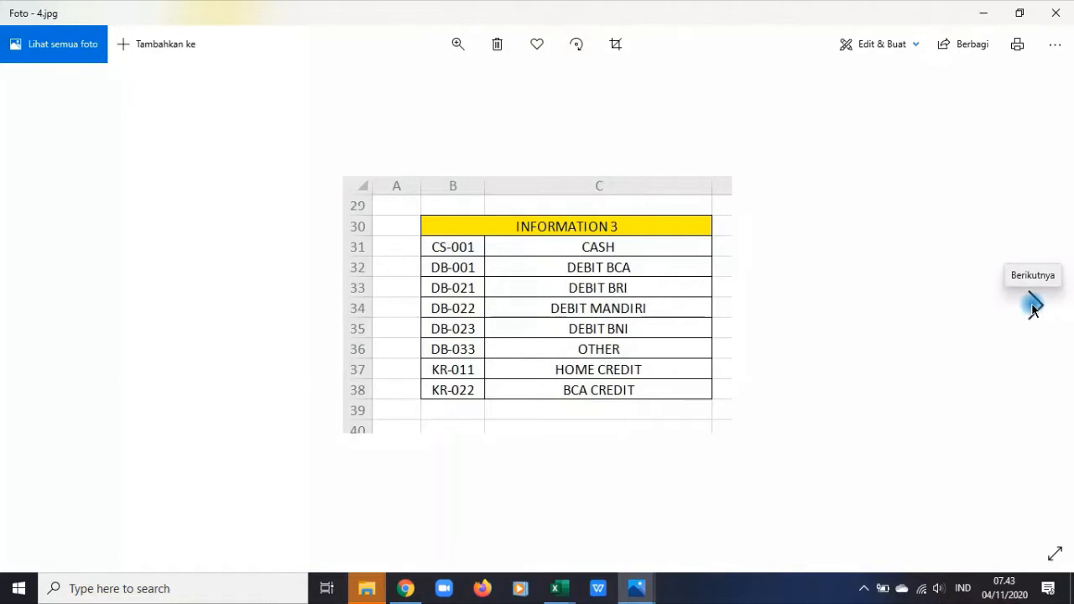
left_click(1033, 307)
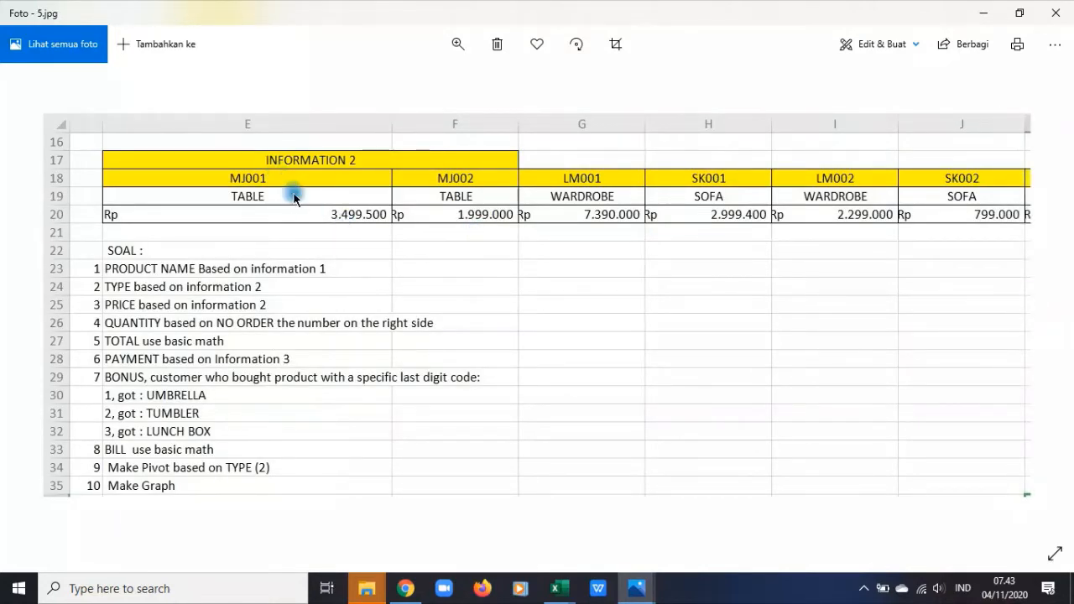
left_click(1032, 306)
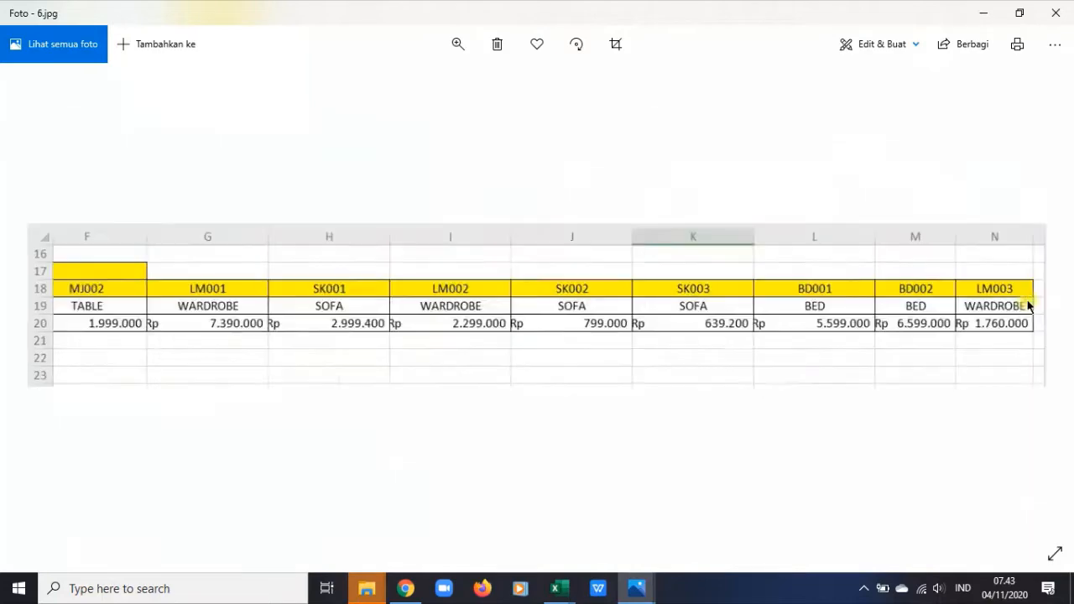
left_click(31, 302)
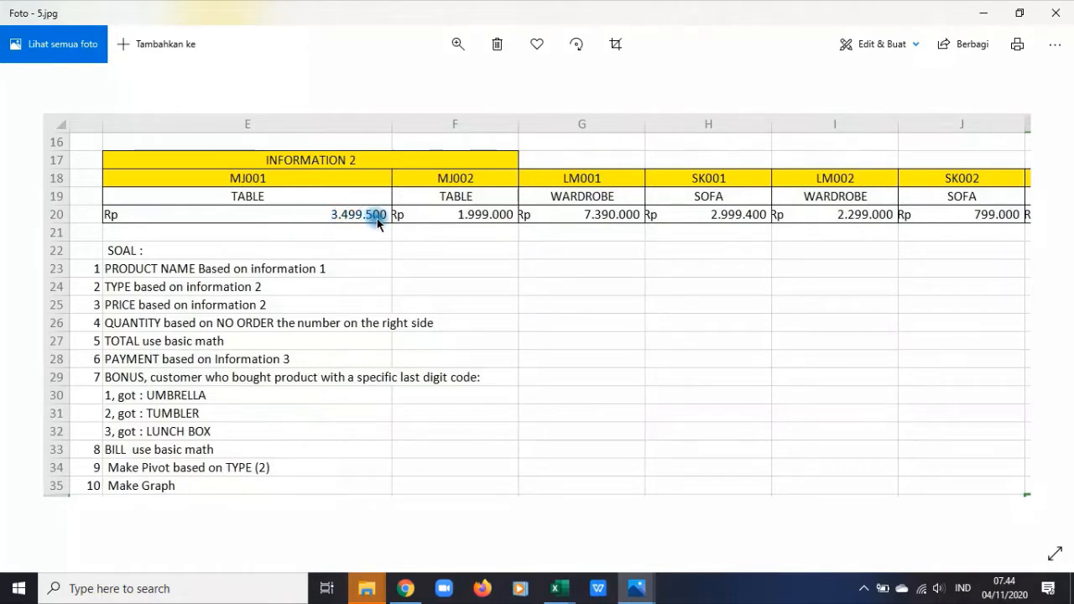
- Switch to the 10 Des 2019 - Copy workbook in Excel and check the number format of the second order's PRICE cell
left_click(561, 594)
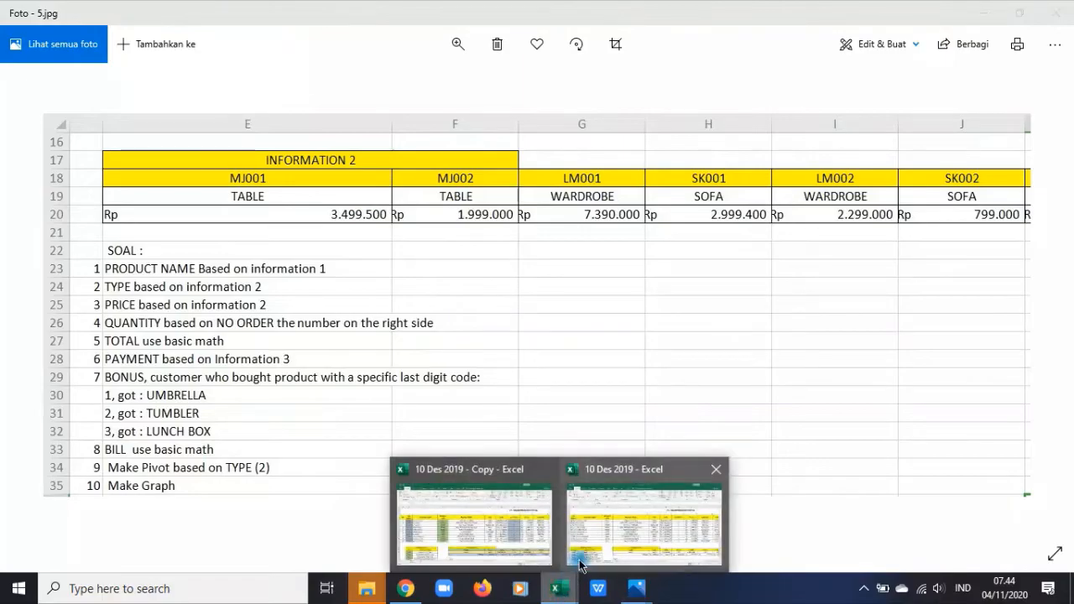
left_click(474, 520)
left_click(708, 277)
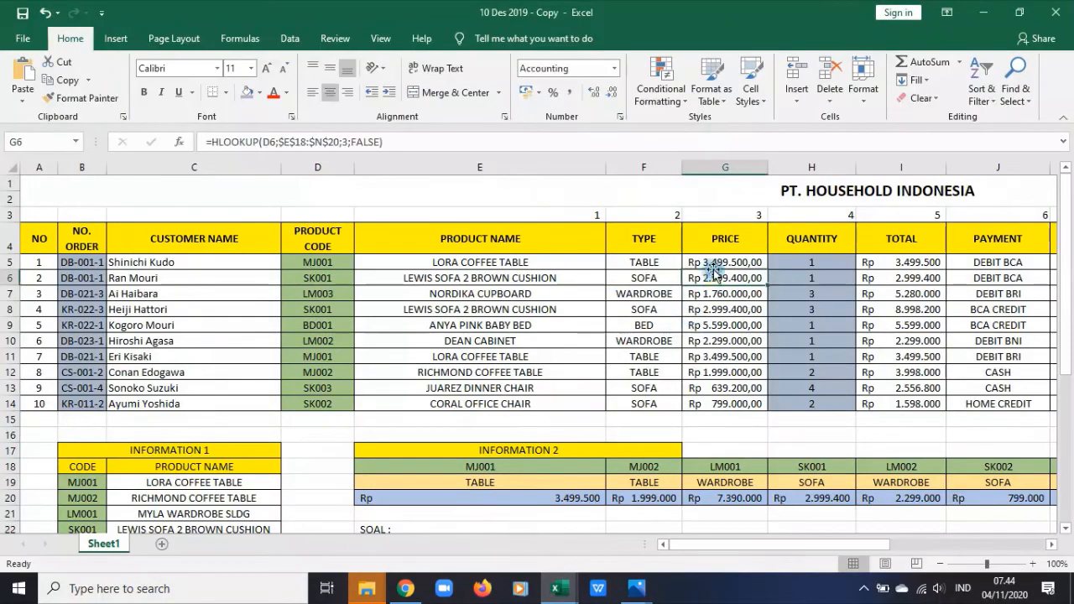
left_click(609, 71)
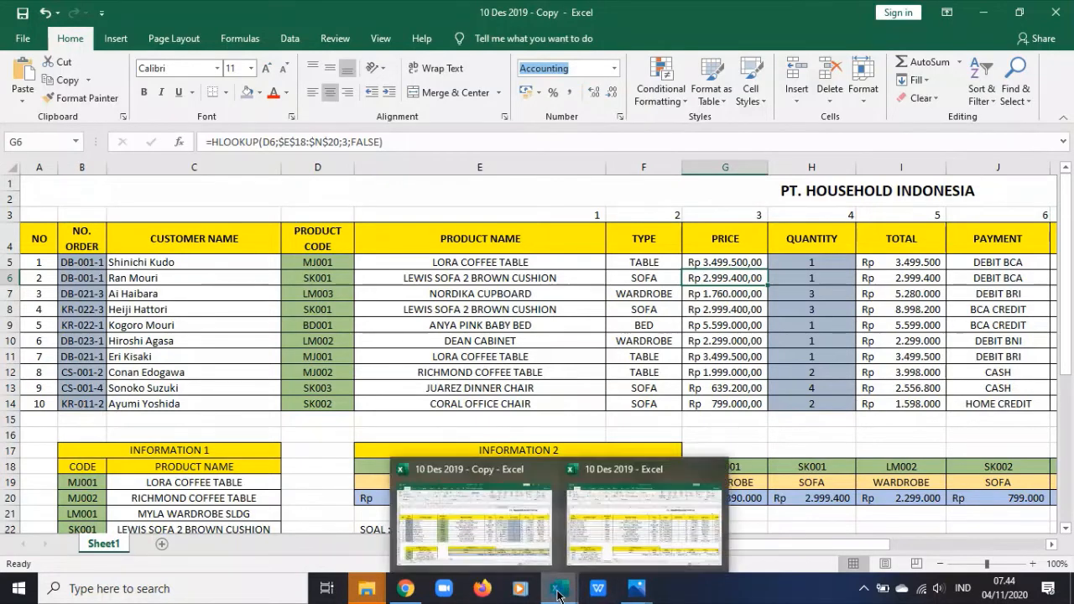
left_click(728, 426)
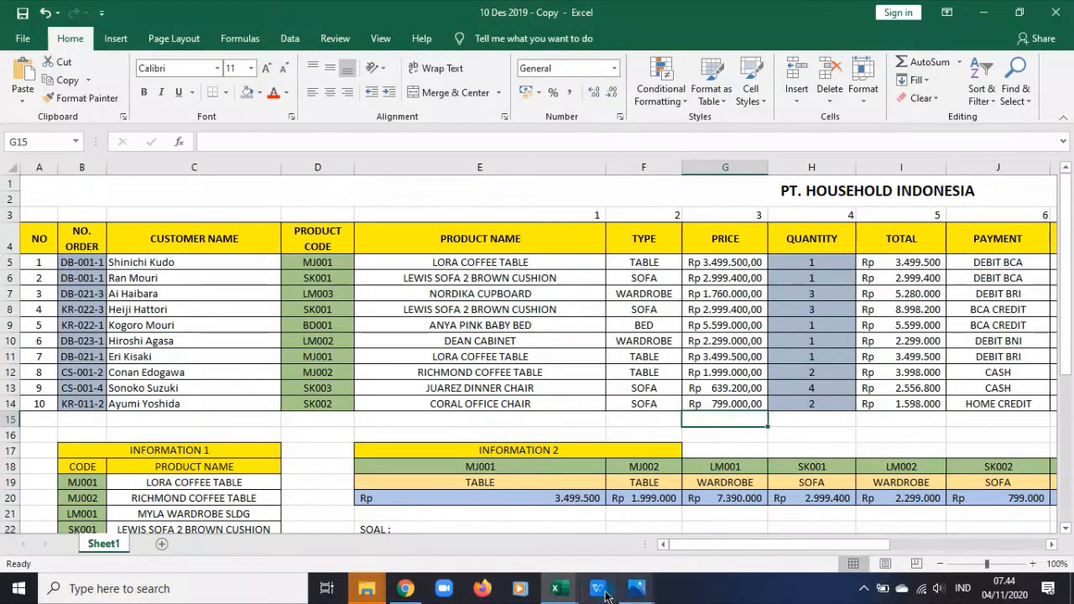
- Switch back to 5.jpg in Photos and examine the Information 2 table and the SOAL task list
mouse_move(639, 593)
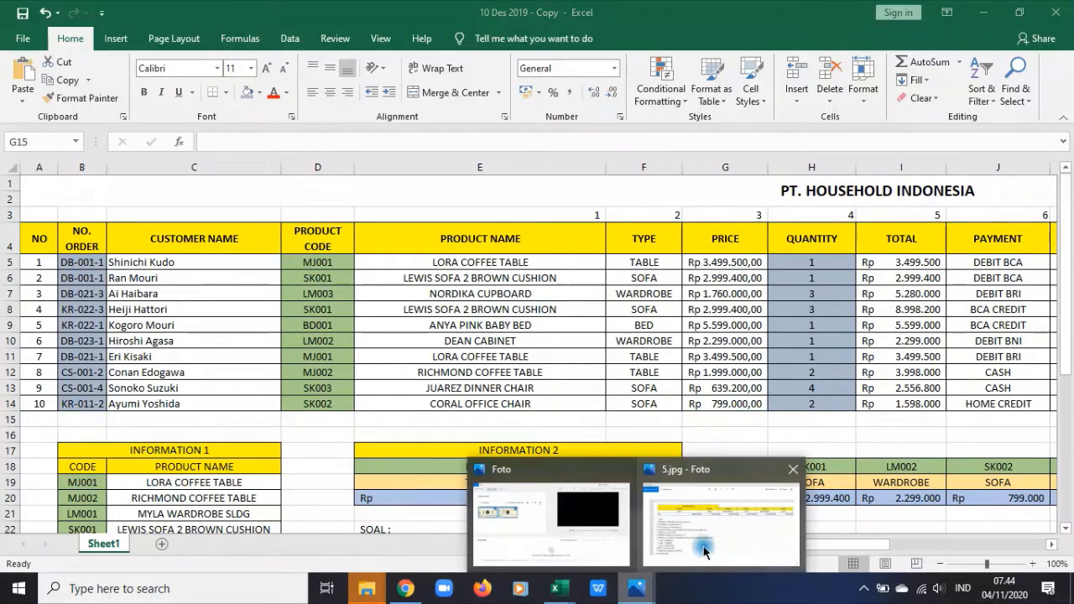
left_click(719, 522)
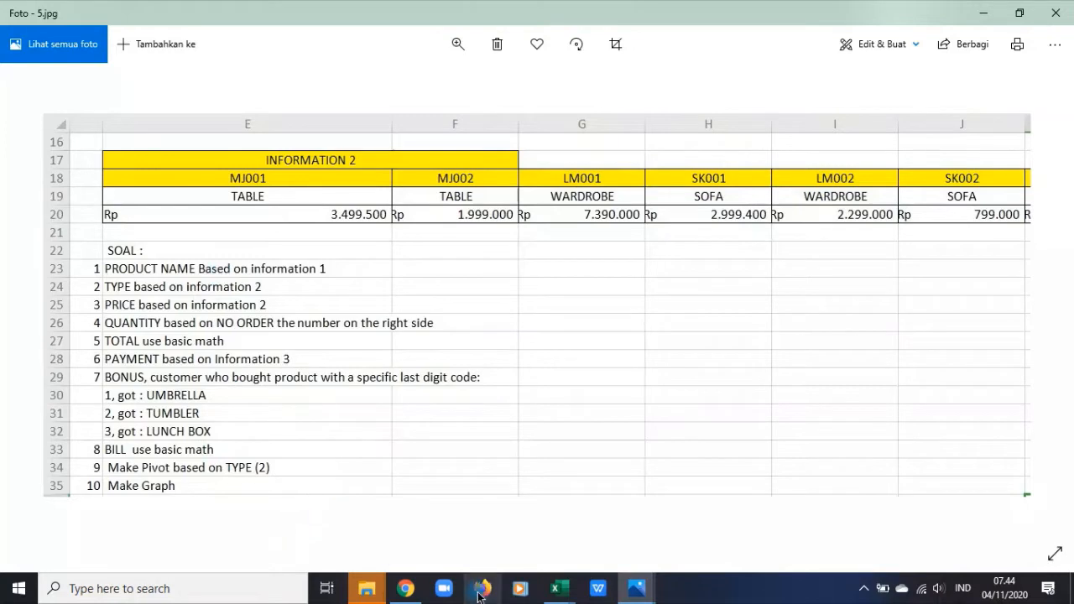
mouse_move(635, 595)
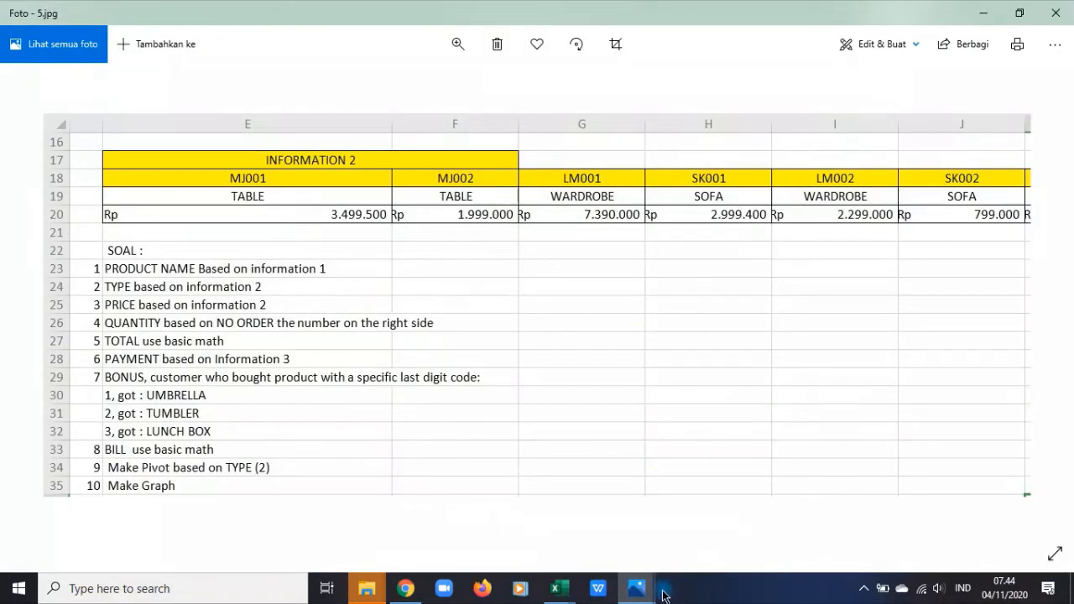
left_click(635, 594)
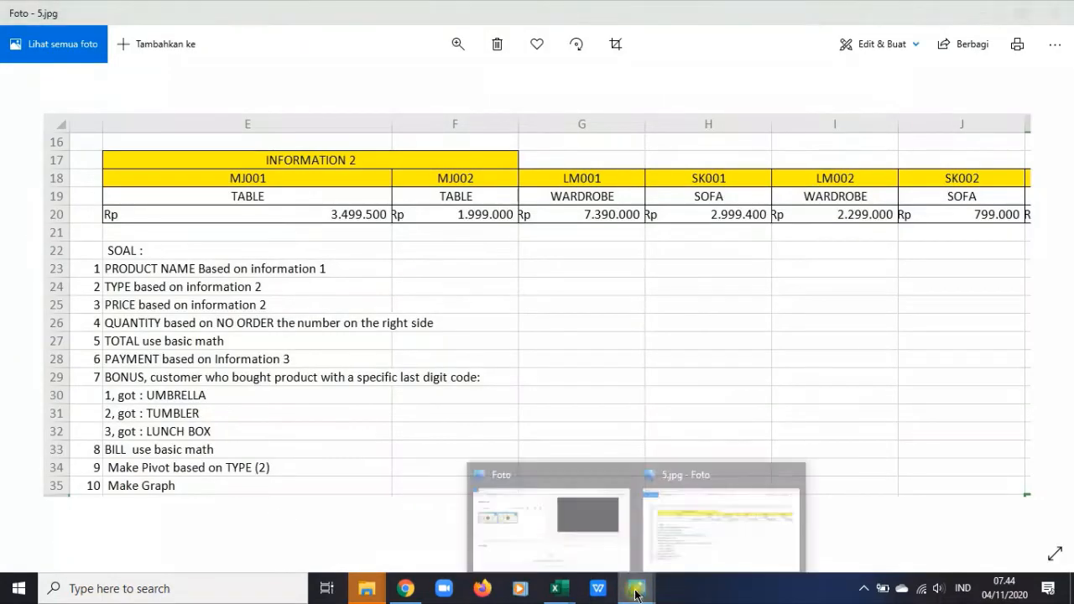
left_click(814, 357)
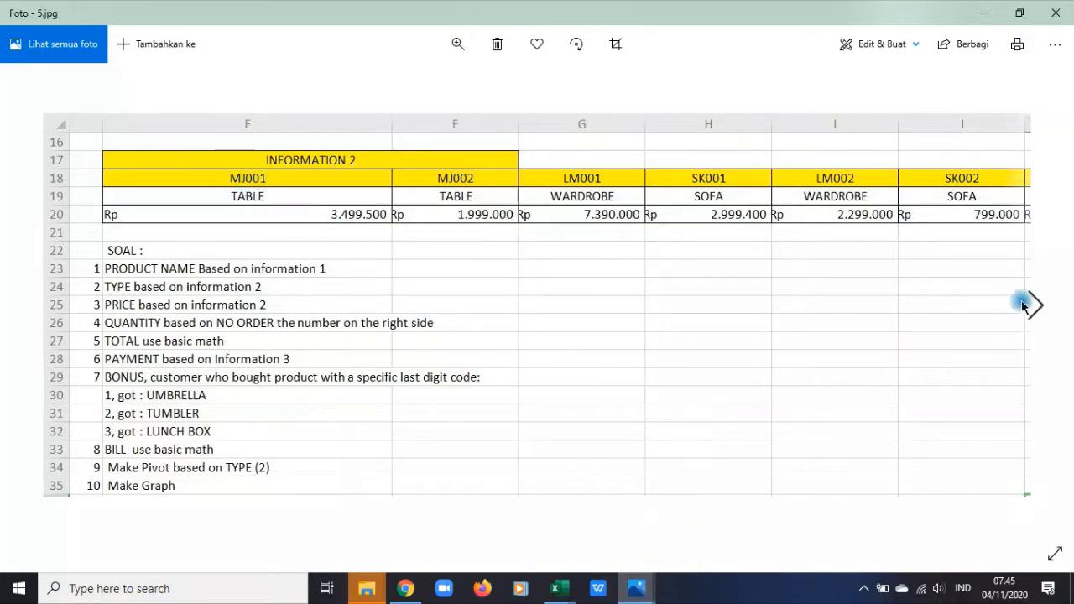
left_click(1032, 305)
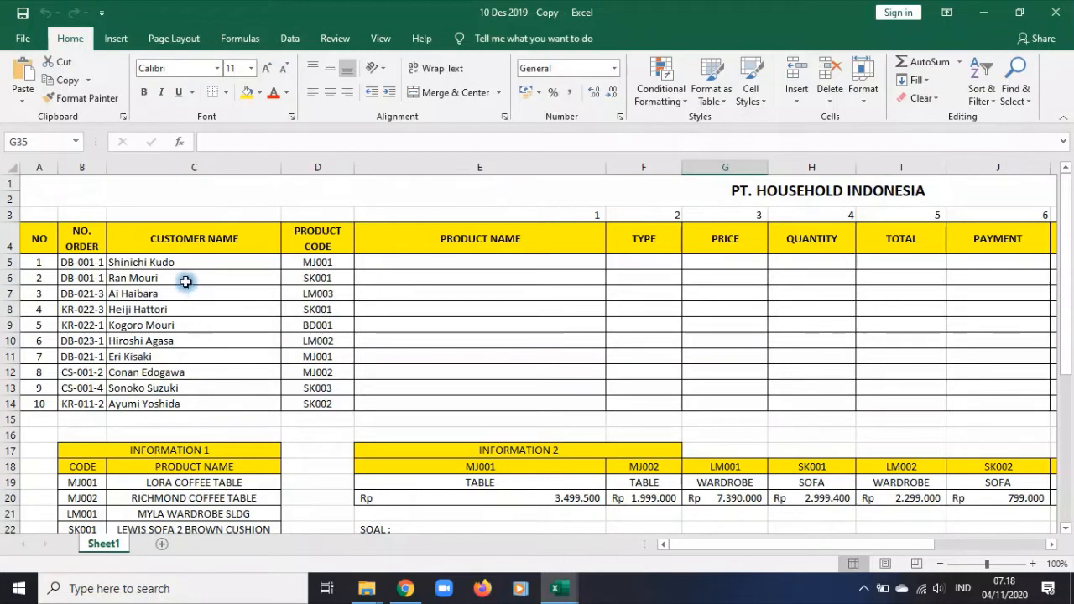
left_click_drag(27, 246, 28, 402)
left_click_drag(97, 241, 75, 407)
left_click(191, 240)
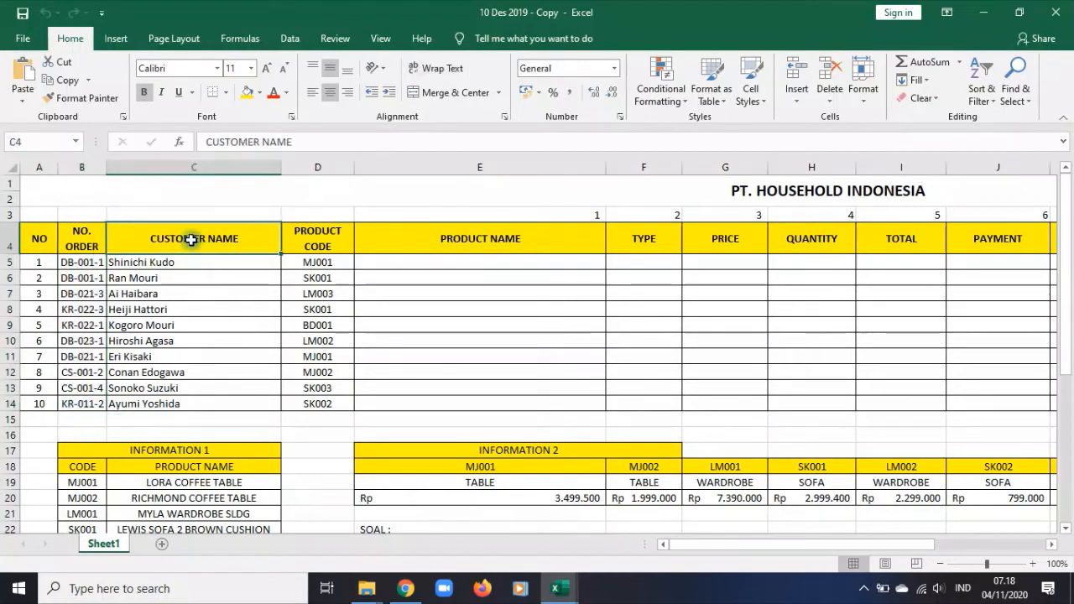
- Fill the PRODUCT CODE cells D5:D14 of the order table with light green
left_click(323, 263)
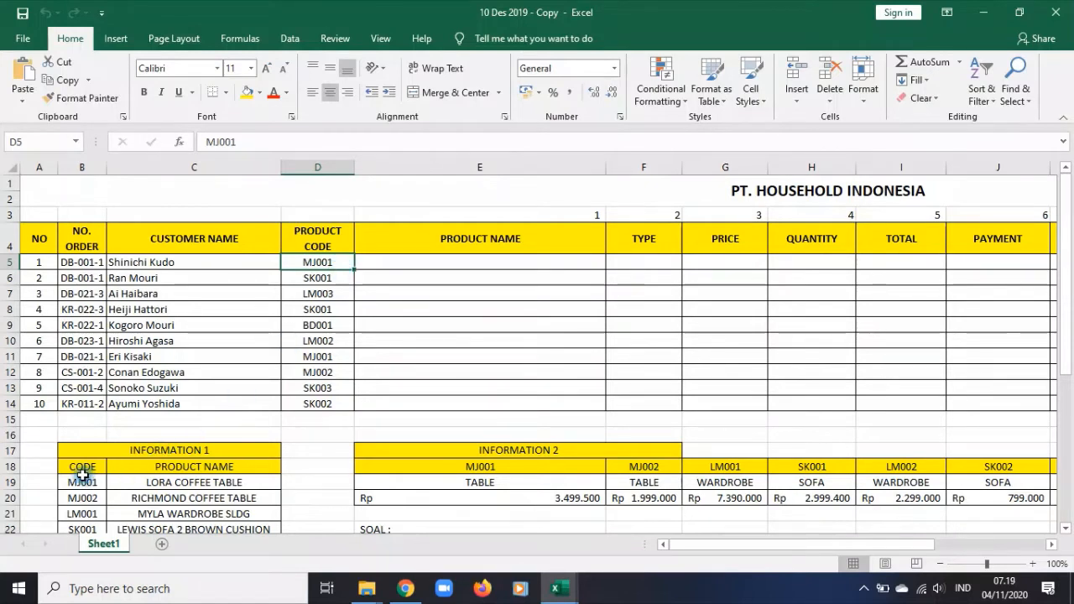
left_click(335, 403, "shift")
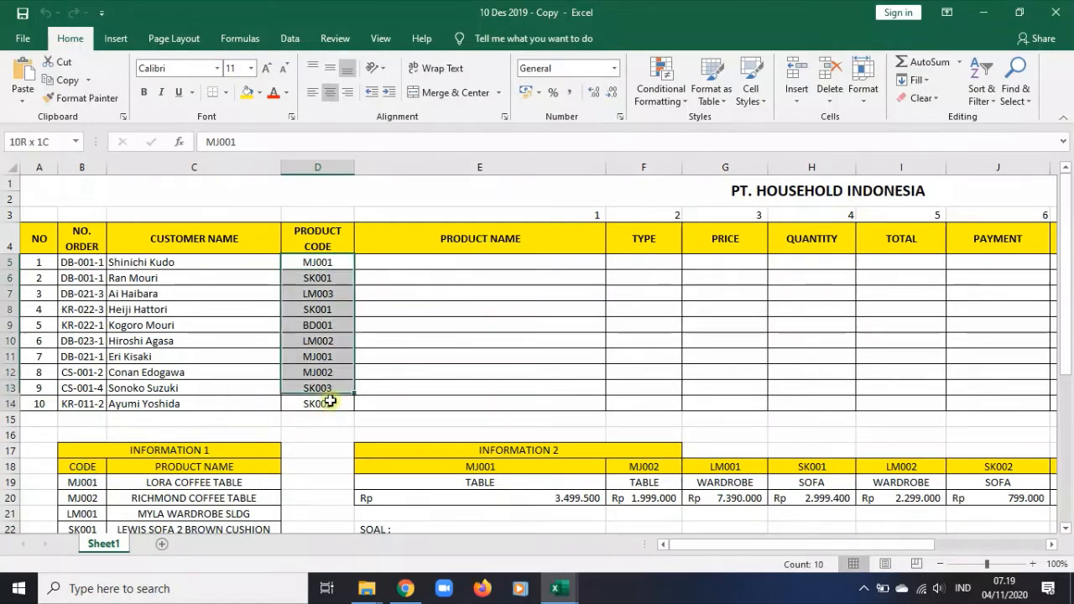
left_click(260, 92)
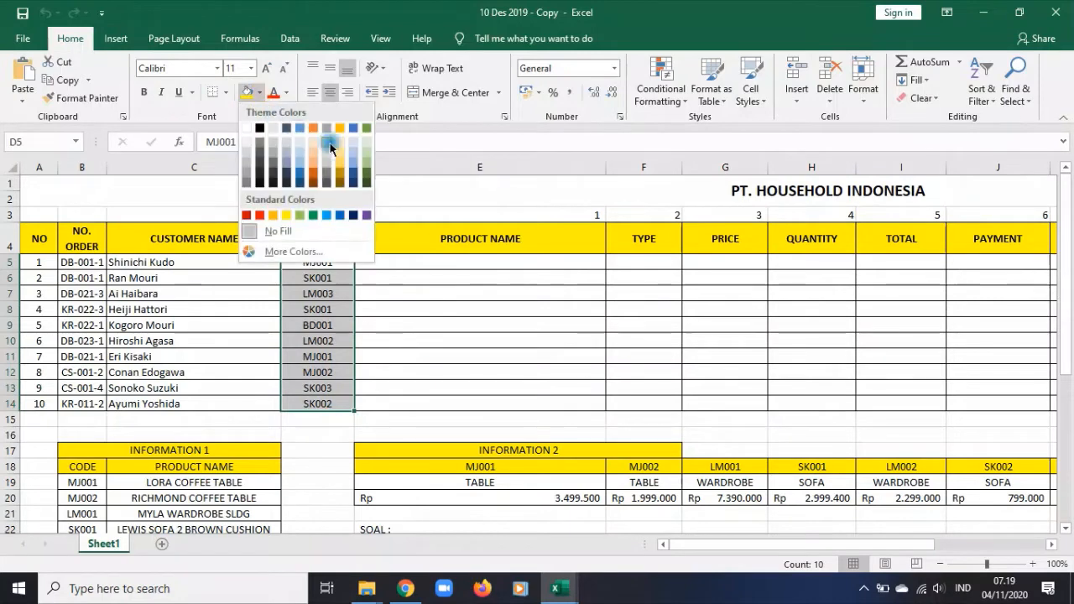
left_click(367, 168)
- Apply the same green fill to the CODE cells B19:B28 of the Information 1 table
left_click(82, 483)
scroll(84, 476, "down", 3)
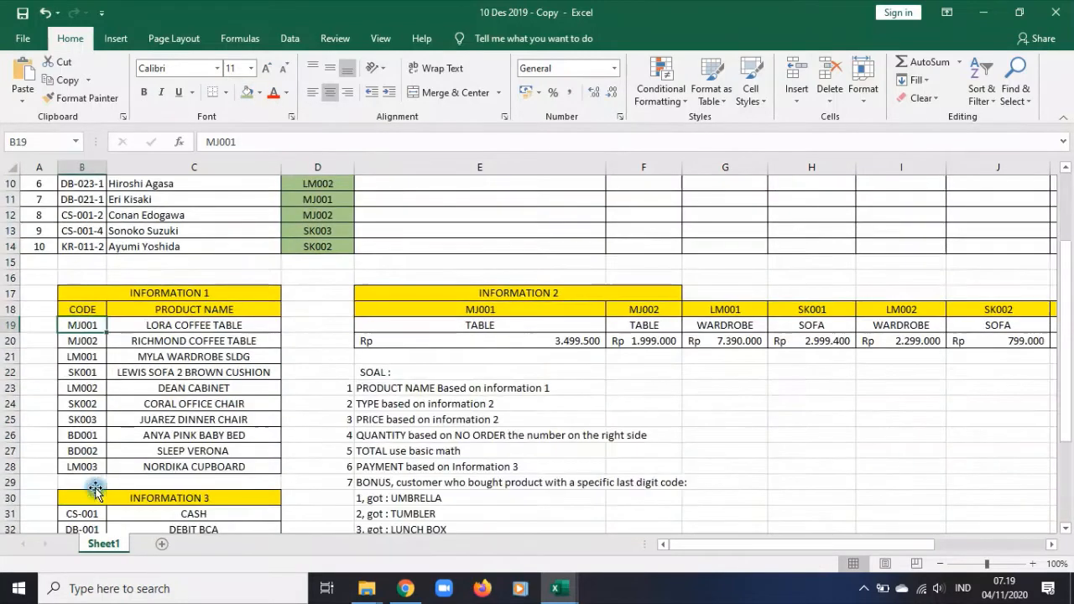
left_click(90, 464, "shift")
left_click(248, 93)
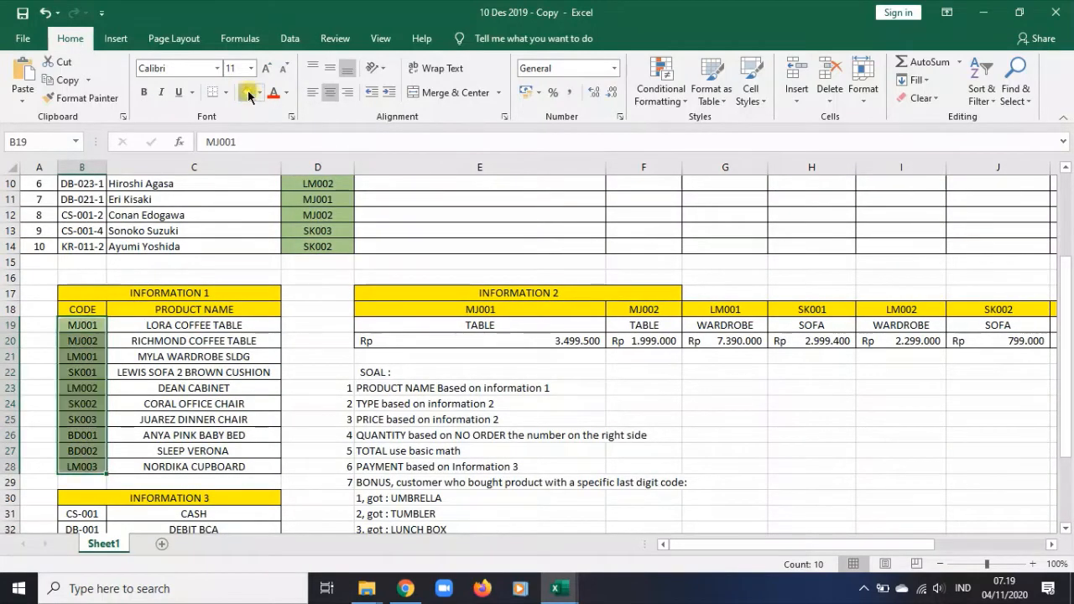
- Compare the codes and product names in Information 1 with the codes and types in Information 2
scroll(451, 266, "up", 2)
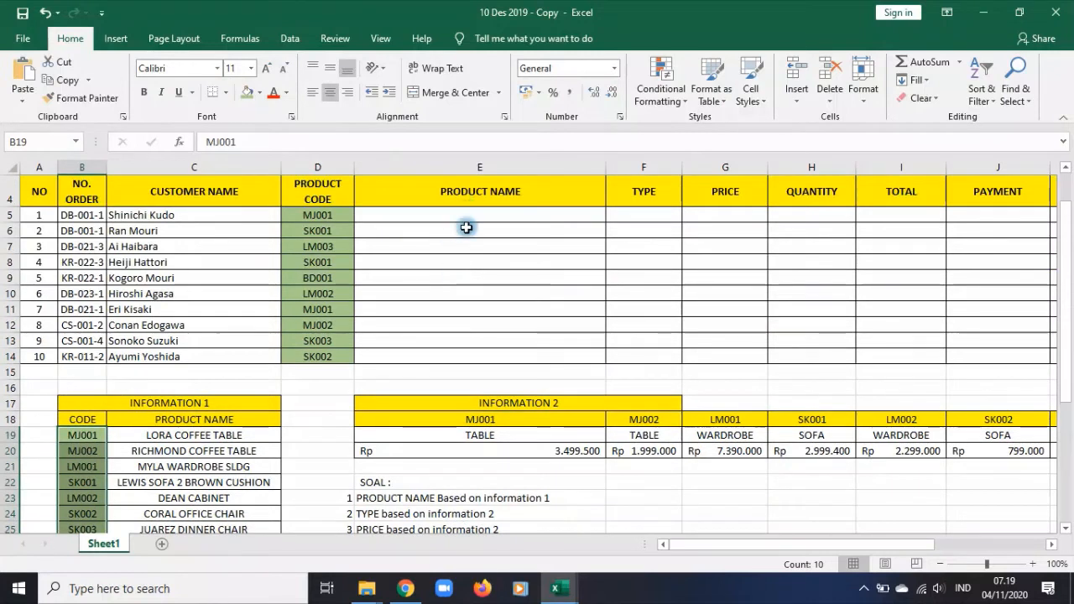
left_click(92, 453)
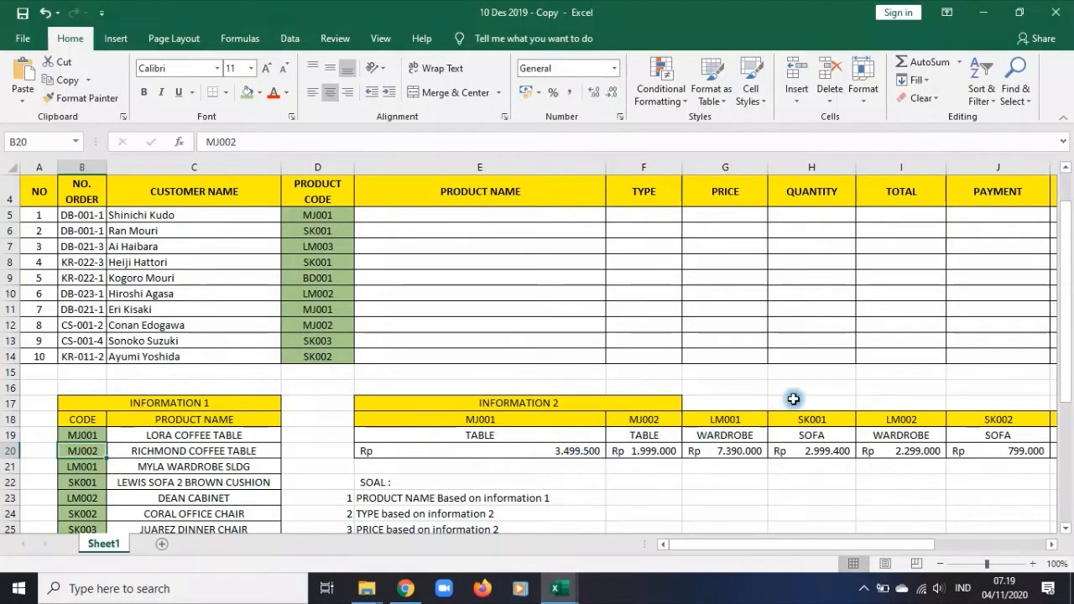
left_click(529, 421)
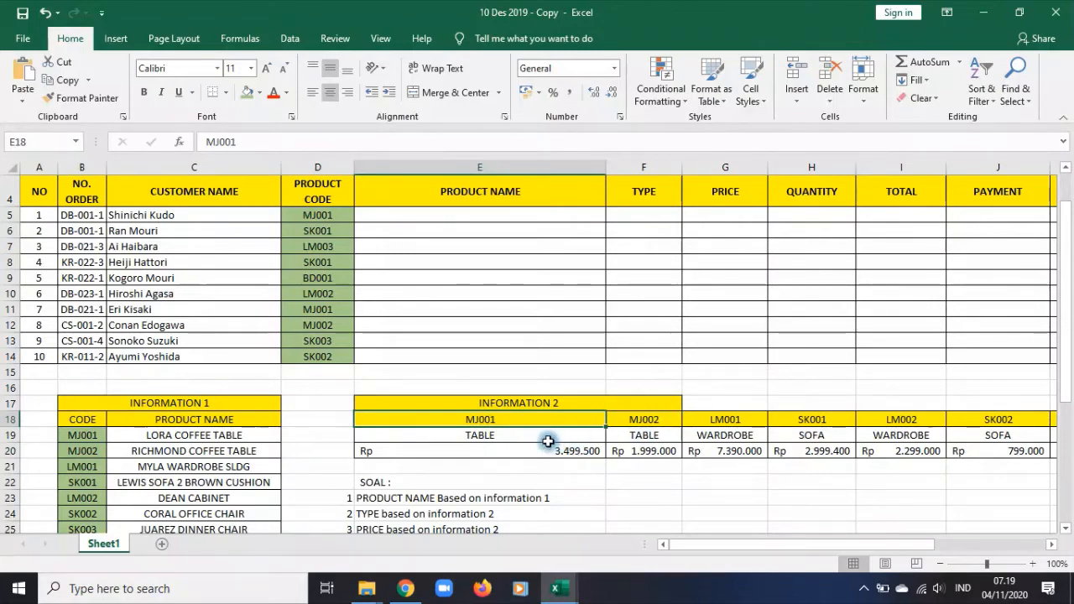
scroll(126, 475, "down", 4)
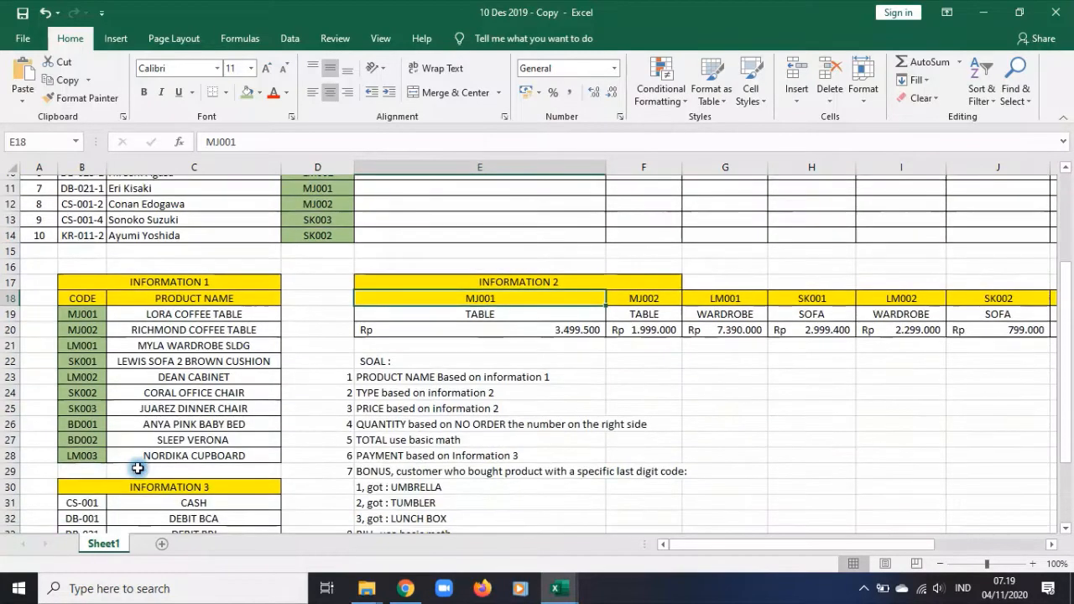
scroll(486, 419, "up", 5)
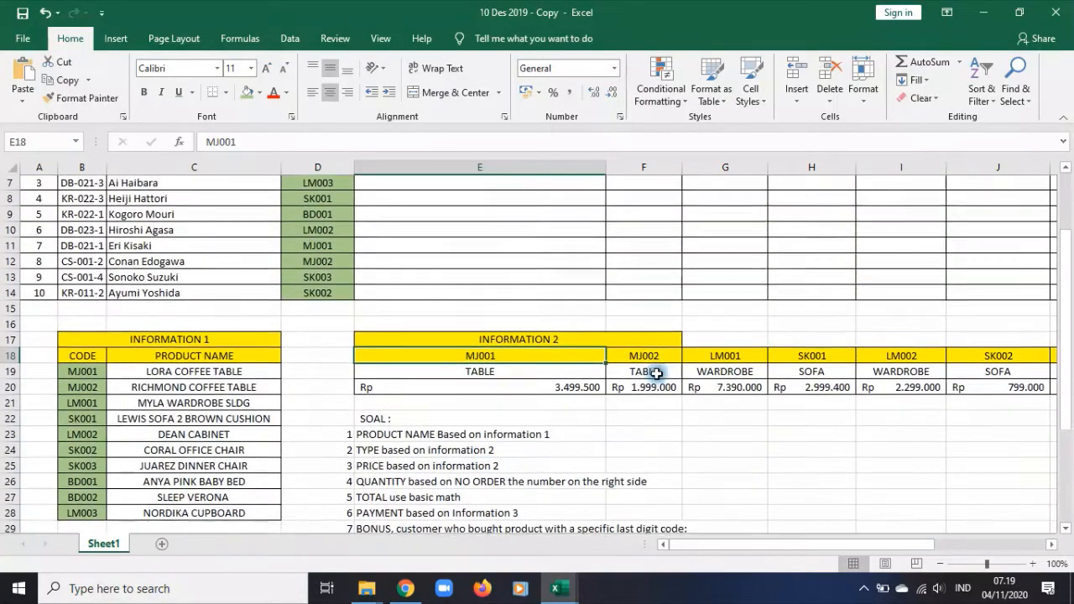
left_click(488, 480)
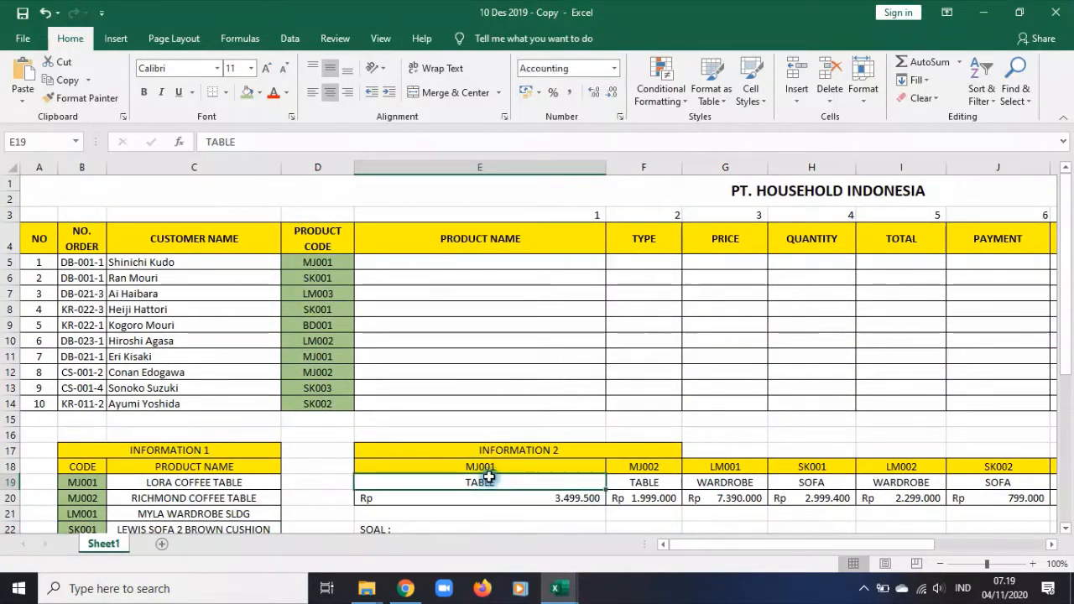
left_click(243, 483)
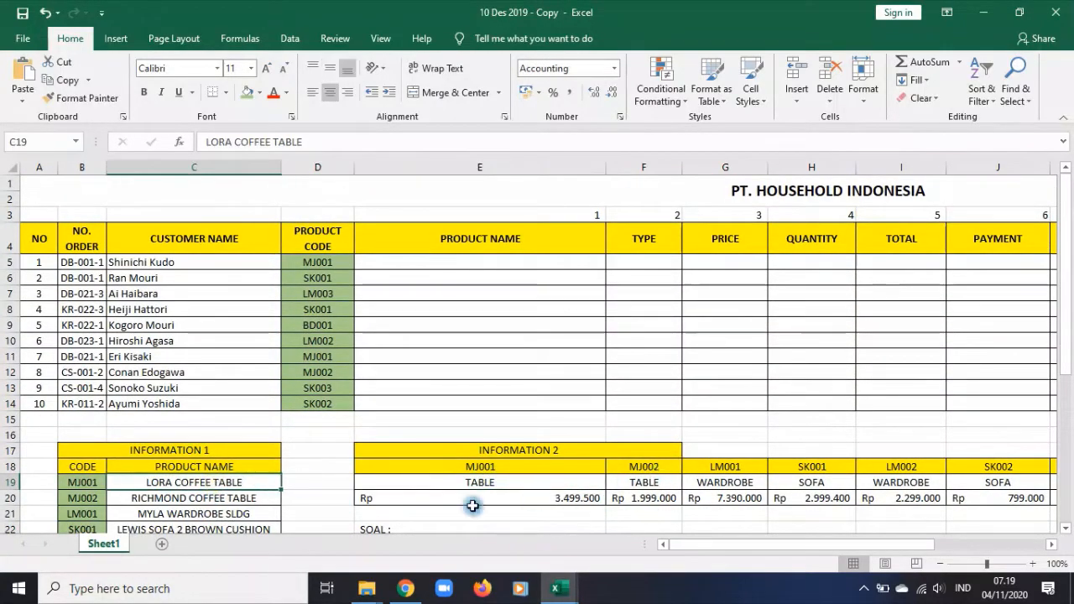
- Fill the product type row E19:N19 of the Information 2 table with the same green
left_click(557, 478)
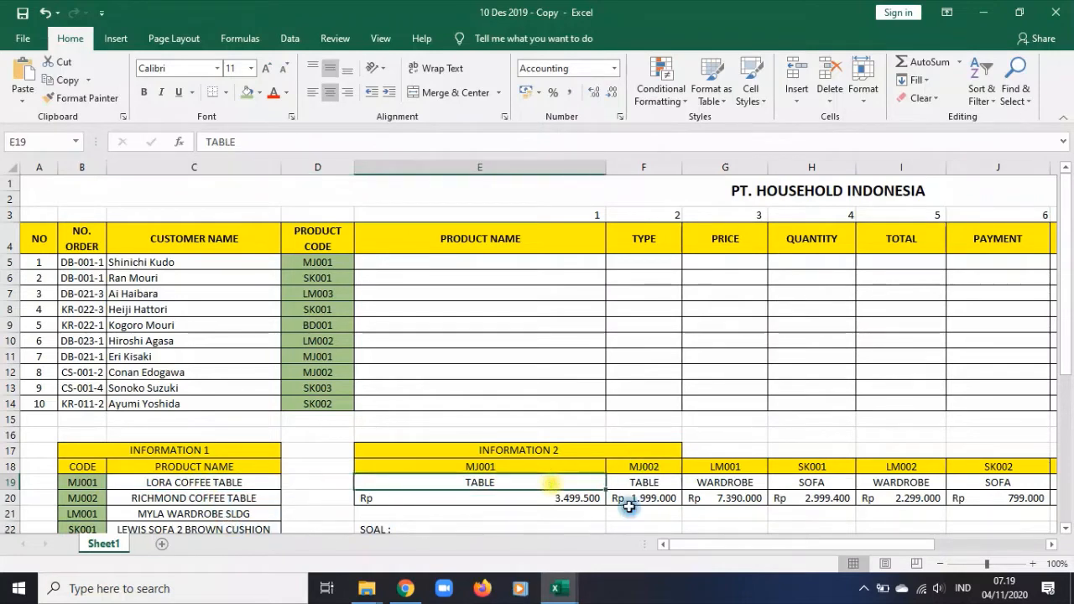
left_click_drag(750, 545, 859, 545)
left_click(772, 483, "shift")
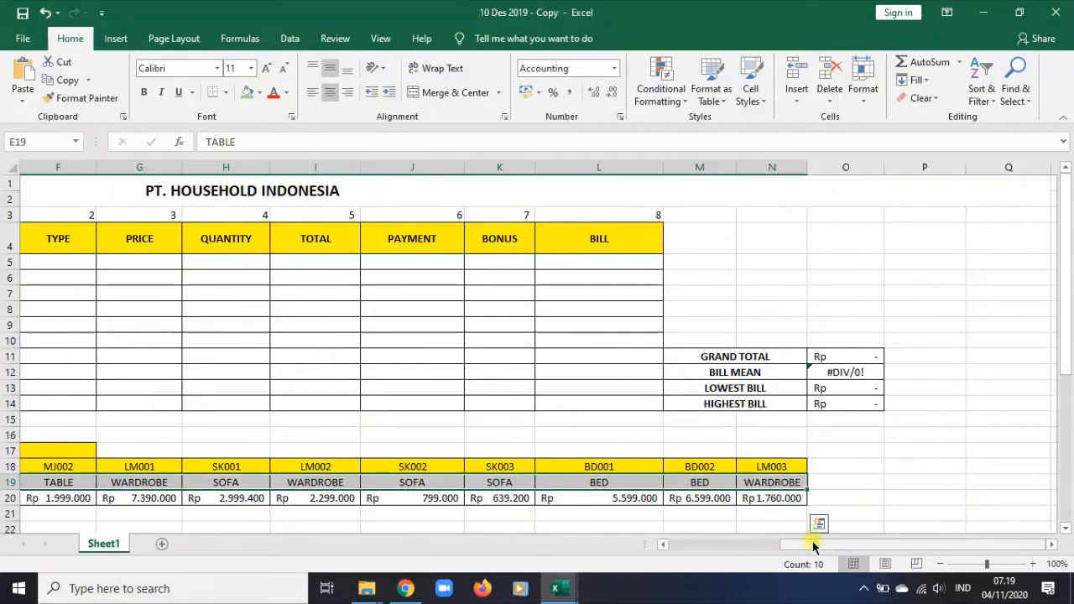
left_click_drag(812, 541, 701, 543)
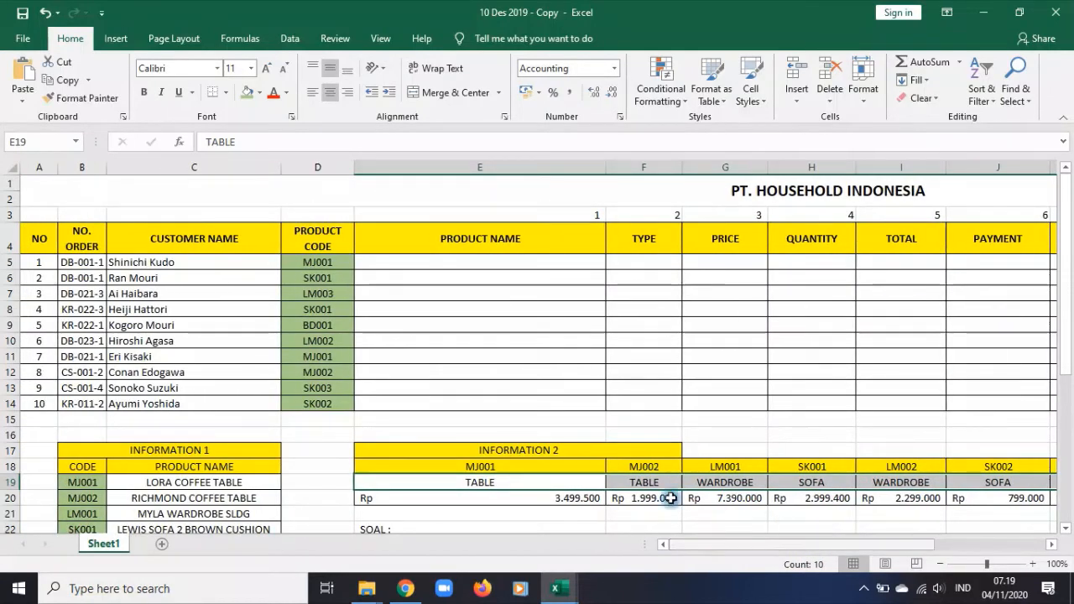
left_click(245, 93)
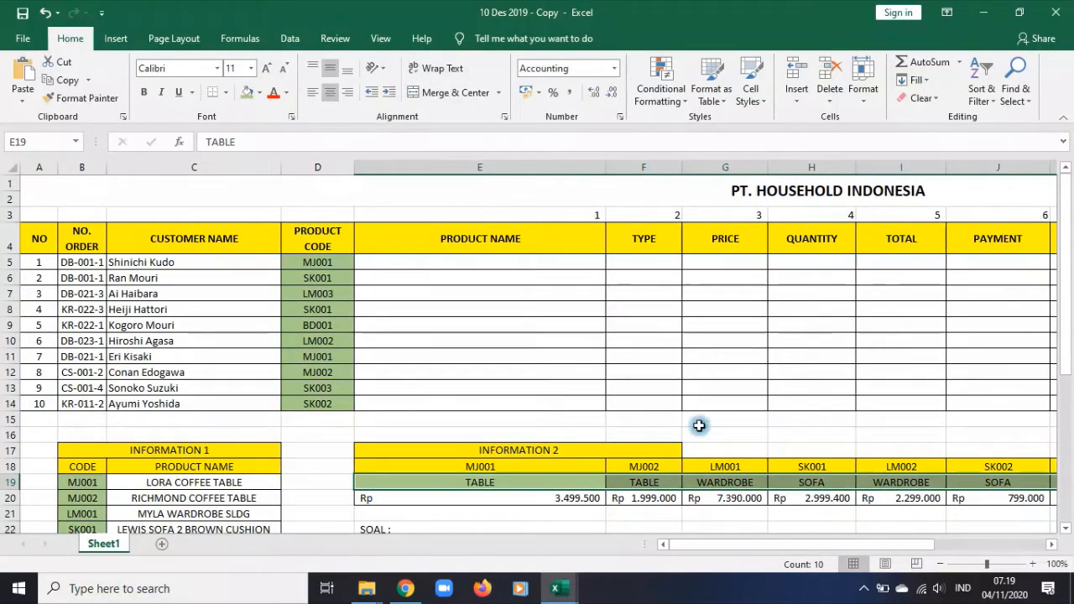
- Fill the product code row E18:N18 of the Information 2 table with the same green
left_click(651, 261)
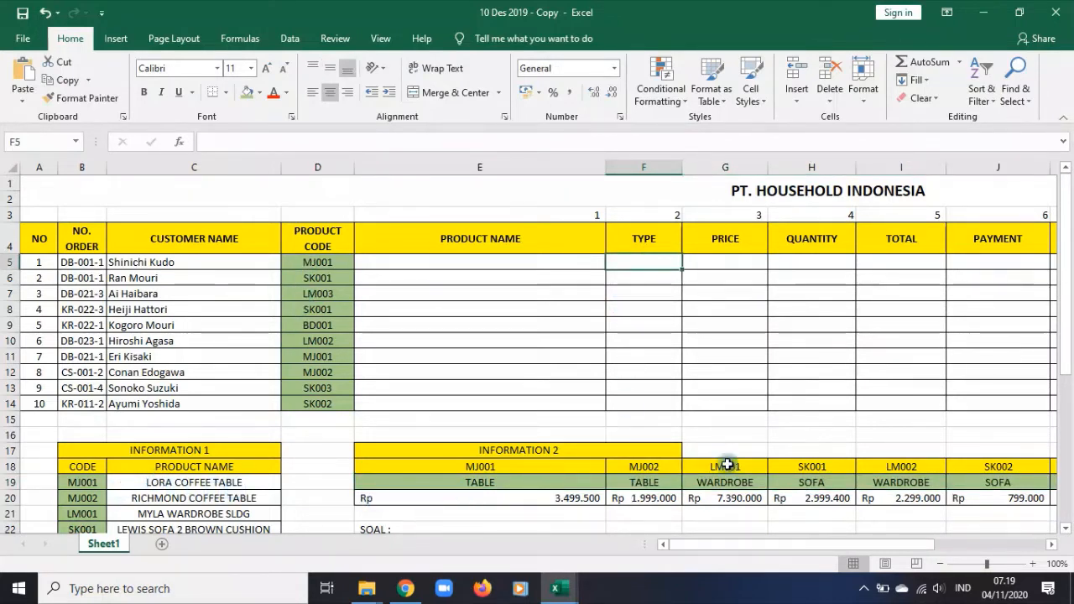
left_click(503, 468)
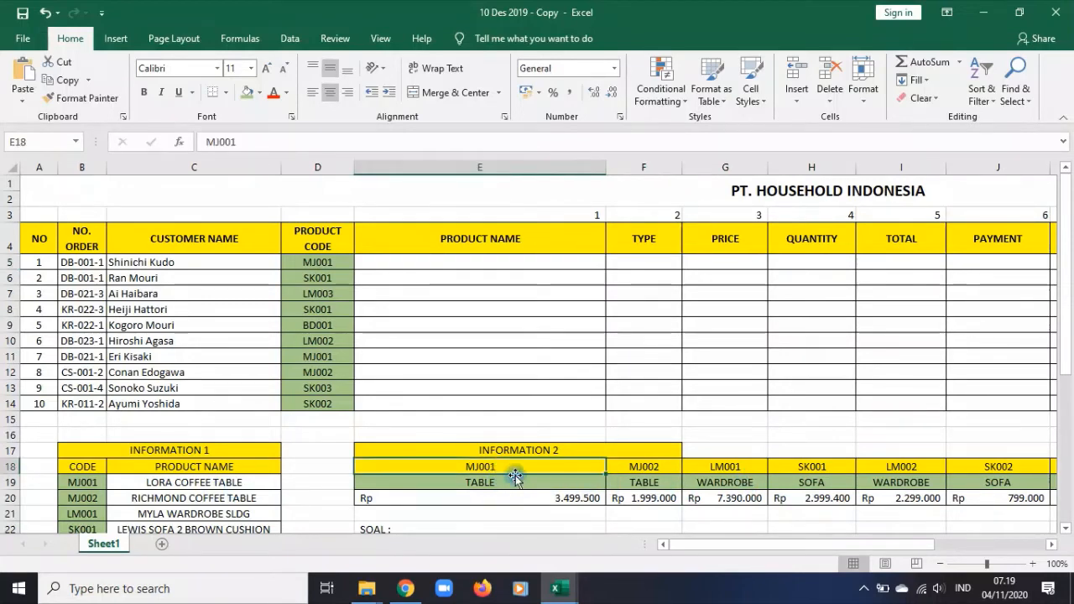
left_click_drag(781, 546, 995, 541)
left_click(785, 463, "shift")
left_click(249, 92)
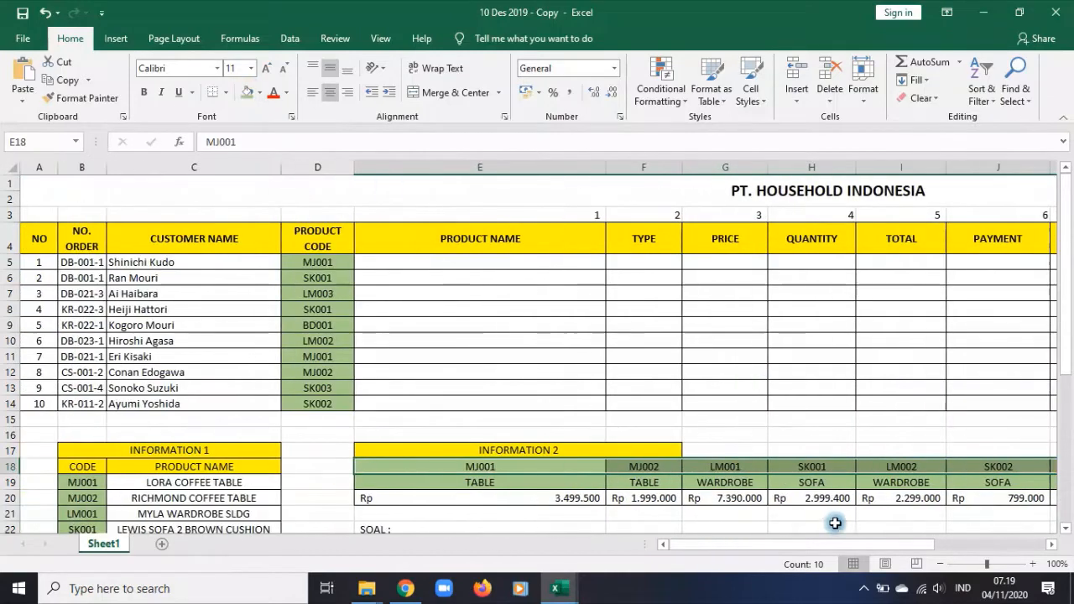
left_click(617, 499)
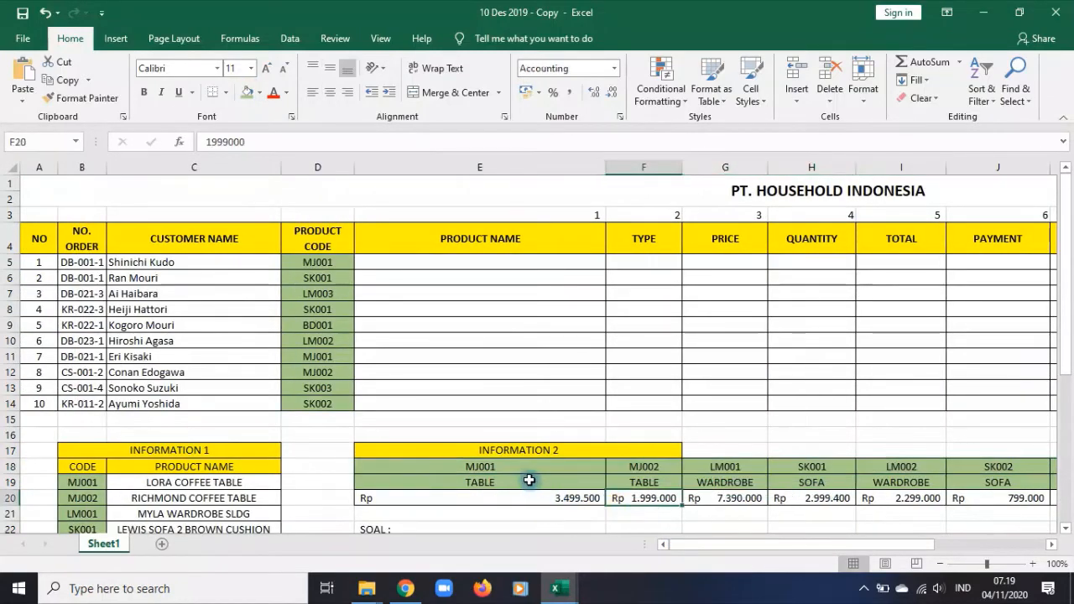
- Fill the price row E20:N20 of the Information 2 table with light blue
left_click(666, 262)
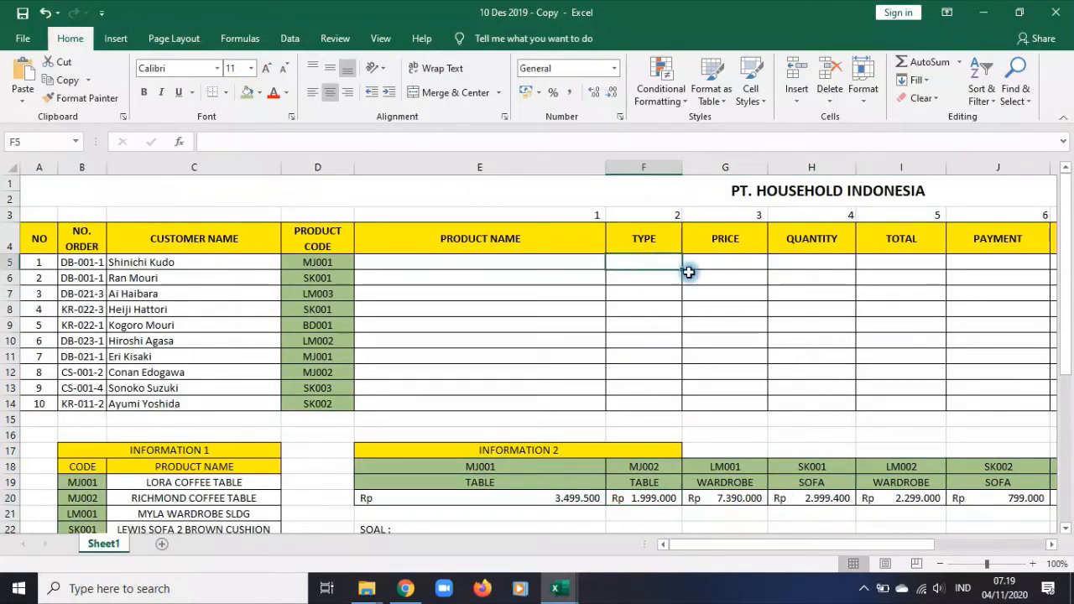
left_click(735, 266)
left_click(524, 499)
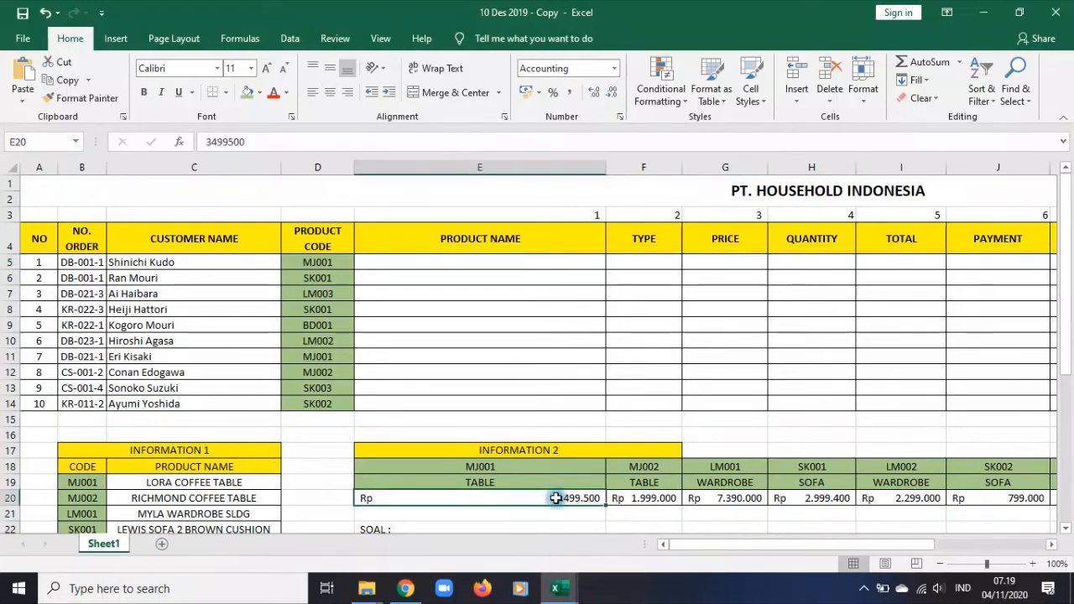
left_click_drag(762, 543, 849, 543)
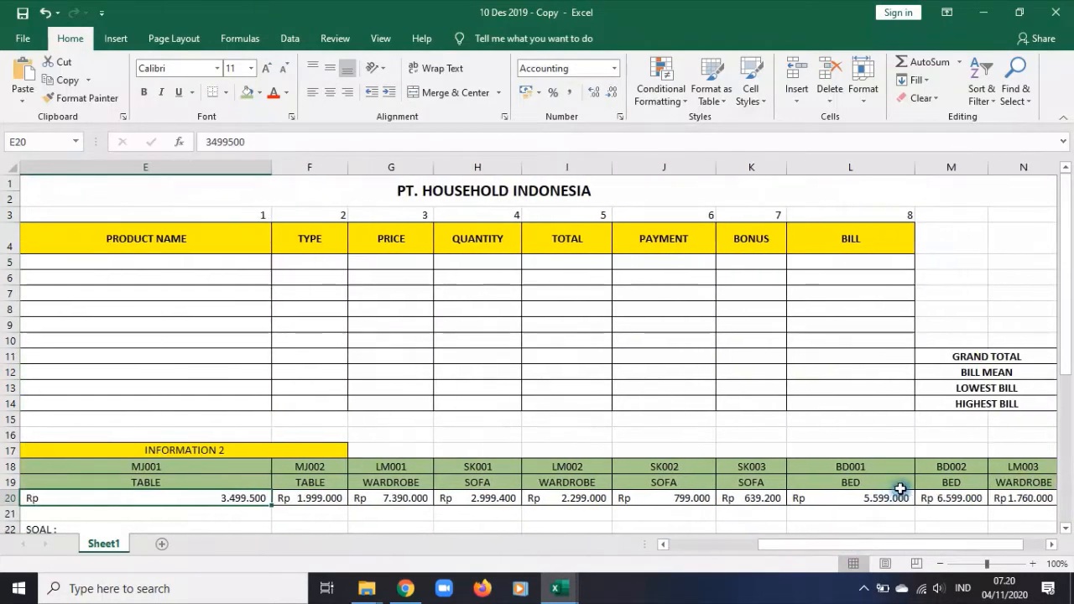
left_click_drag(914, 543, 939, 544)
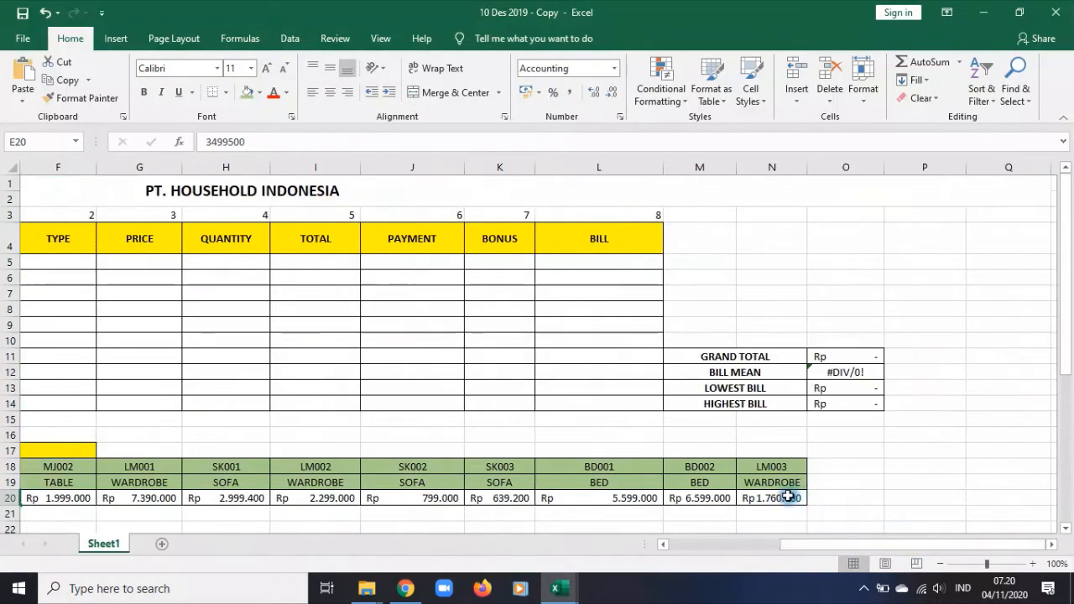
left_click(772, 497, "shift")
left_click(261, 94)
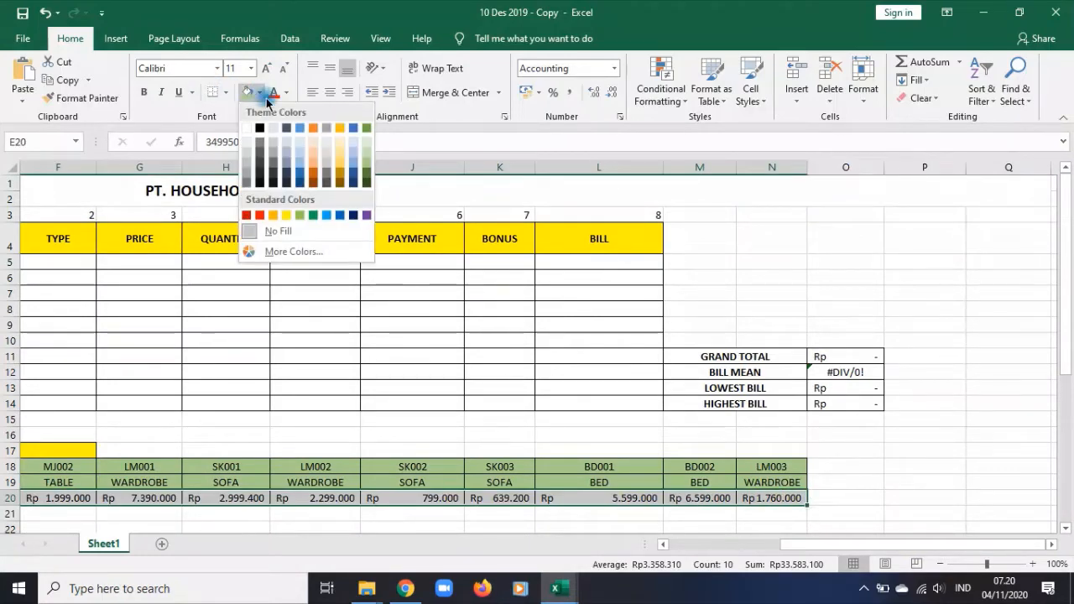
left_click(353, 157)
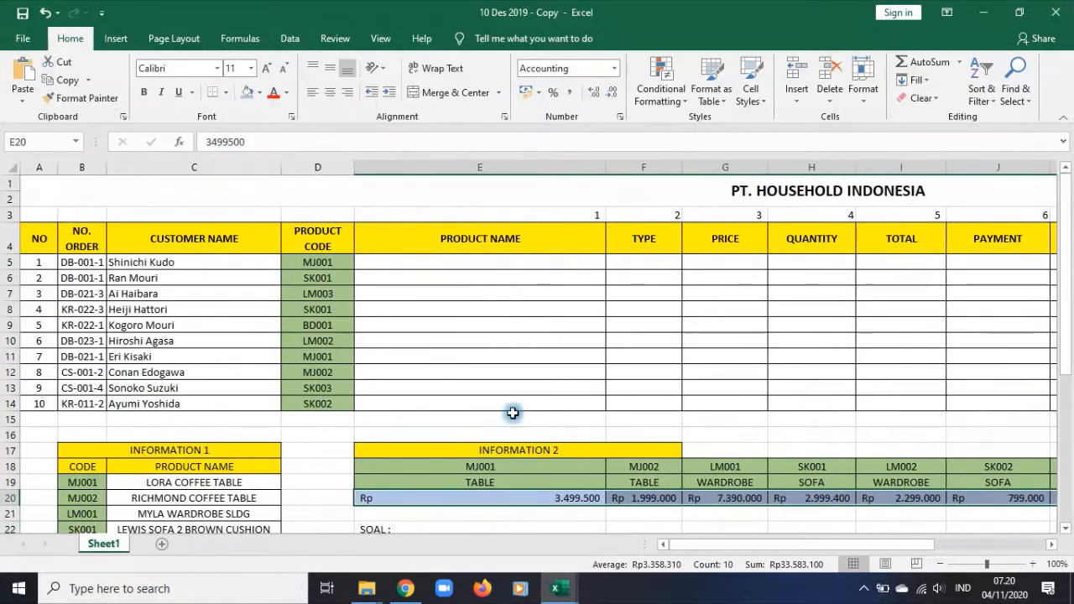
- Change the fill of the product type row E19:N19 in Information 2 to Gold, Accent 4, Lighter 60%
left_click(455, 481)
left_click_drag(870, 544, 899, 542)
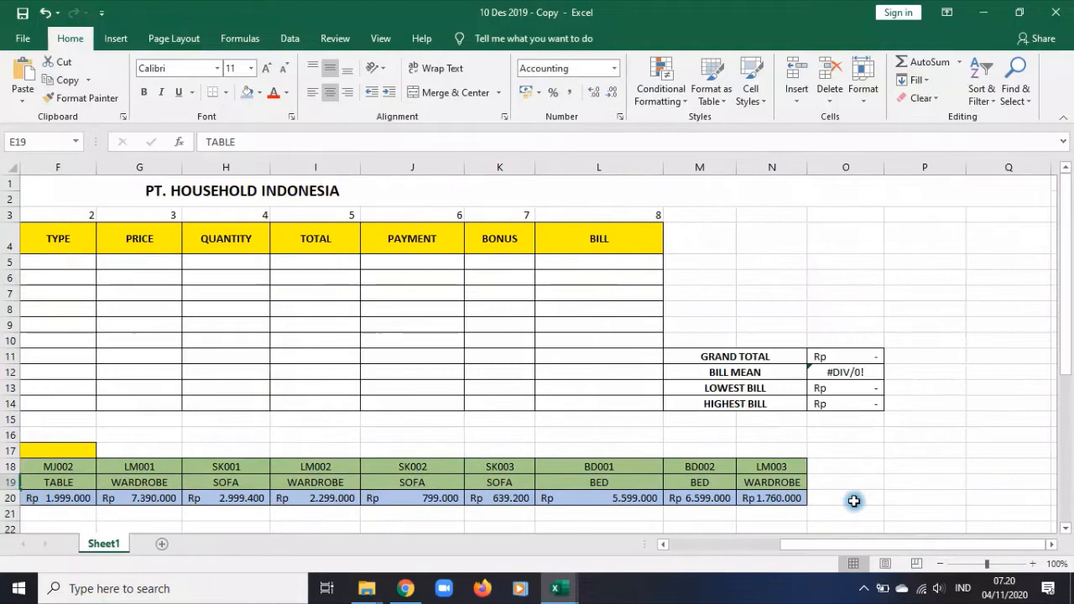
left_click(768, 482, "shift")
left_click(262, 93)
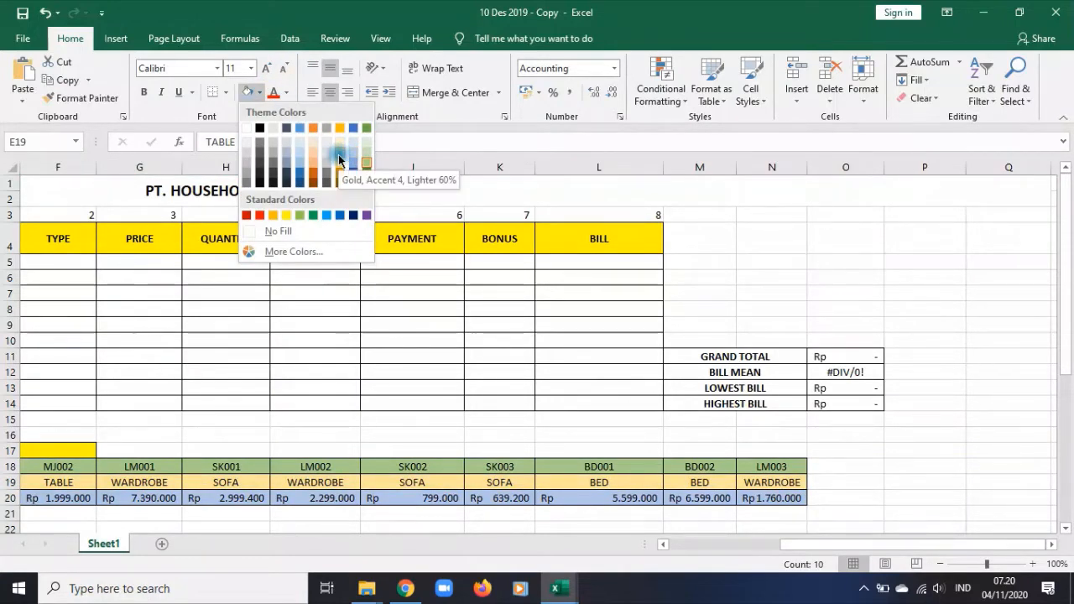
left_click(339, 158)
left_click(592, 324)
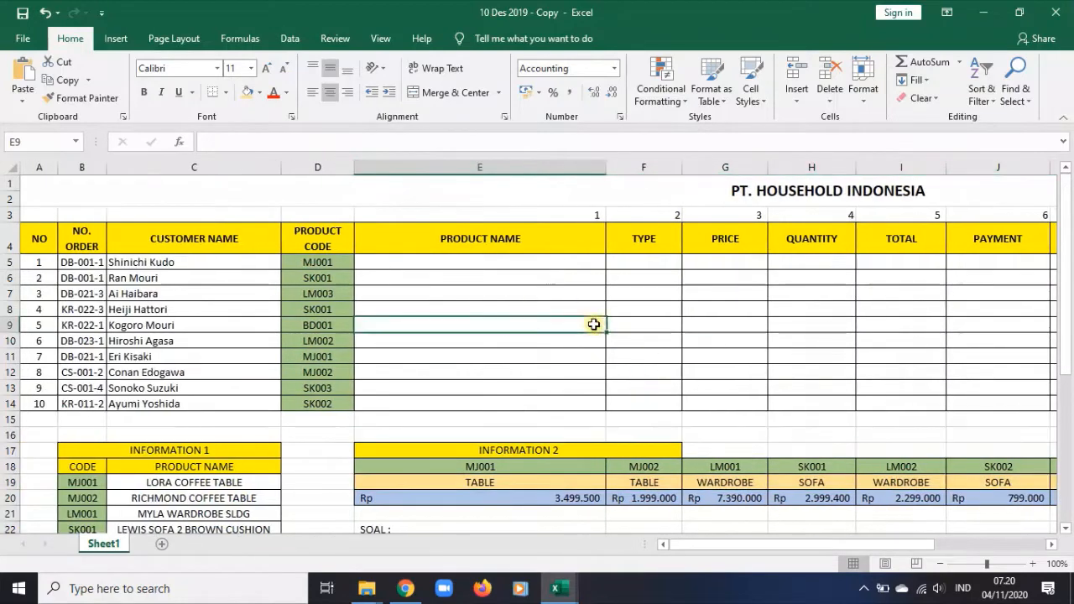
- Check the task list's QUANTITY rule against the NO. ORDER values and the QUANTITY column of the order table
left_click(815, 259)
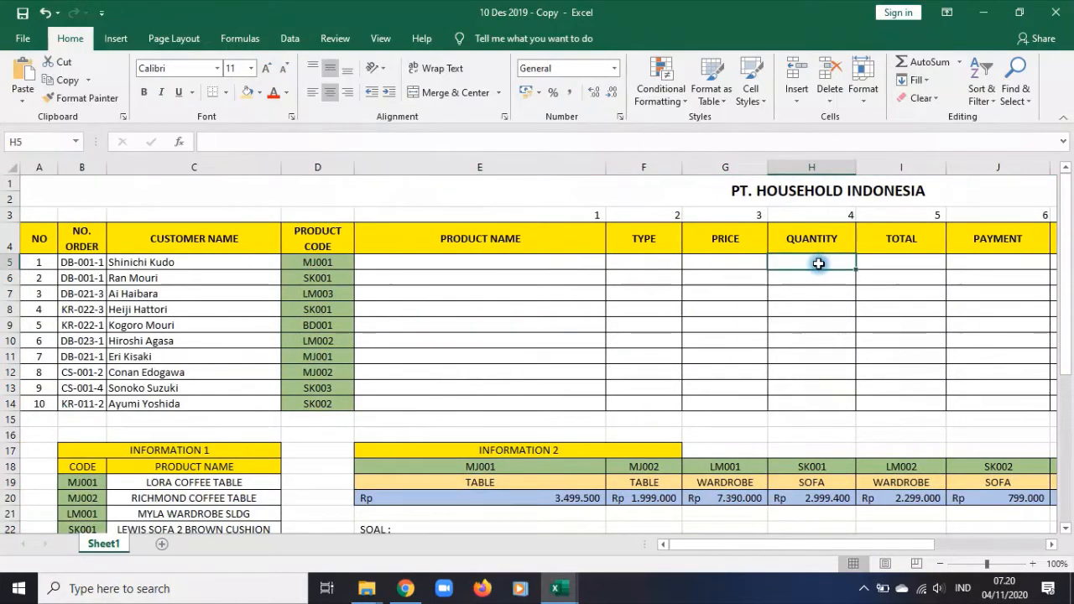
scroll(819, 265, "down", 5)
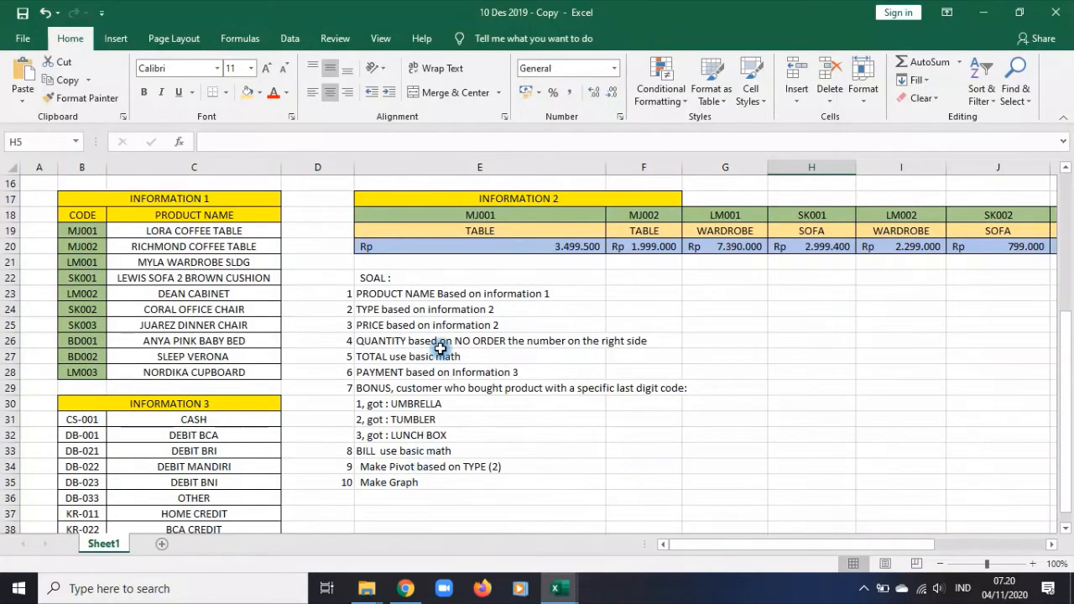
scroll(473, 351, "up", 5)
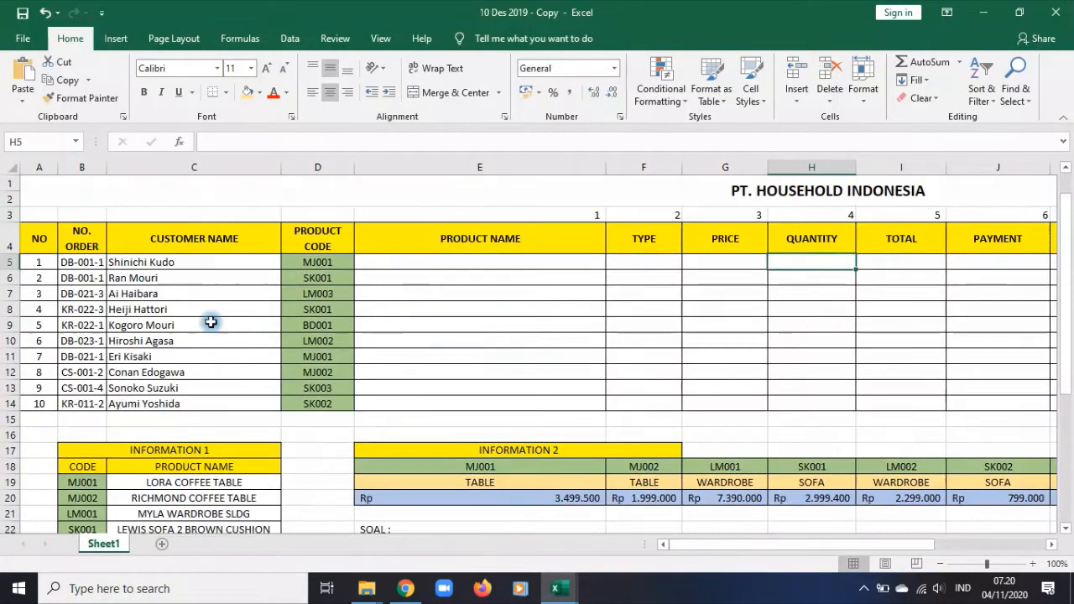
left_click(81, 262)
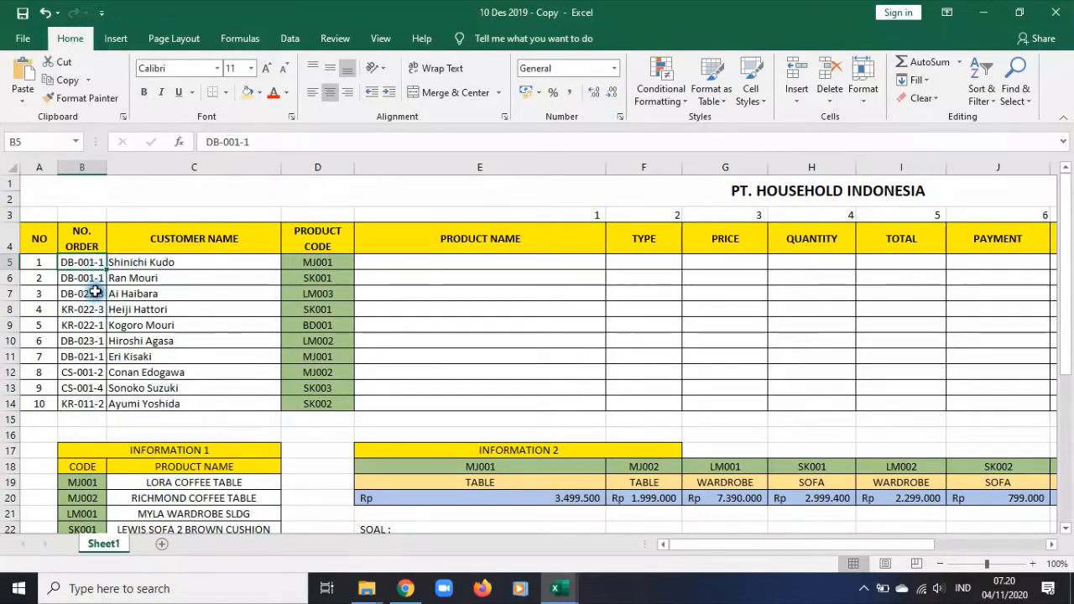
scroll(372, 324, "down", 2)
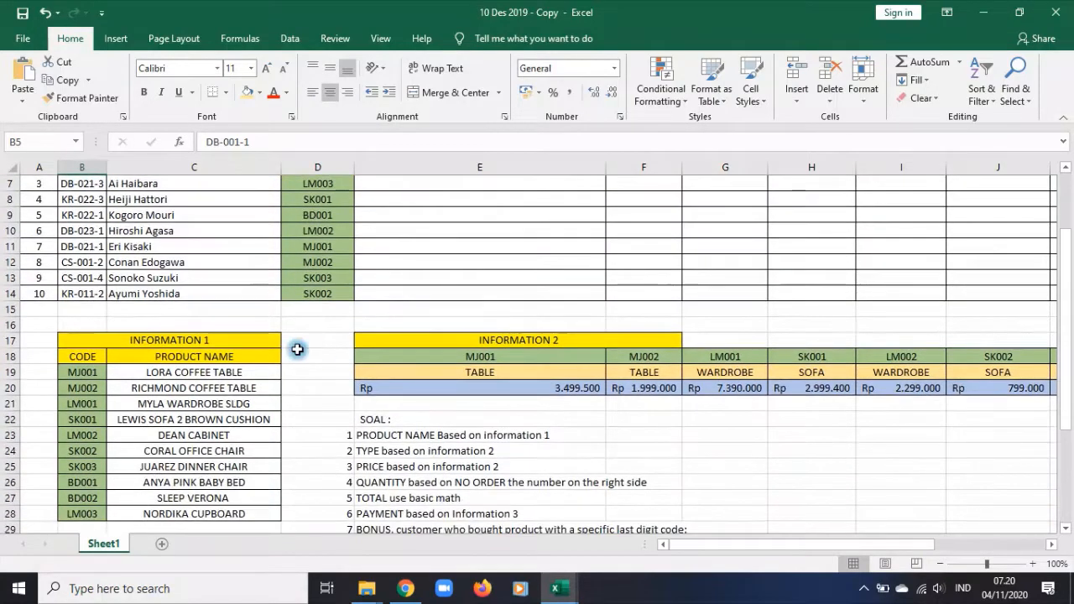
scroll(839, 353, "up", 2)
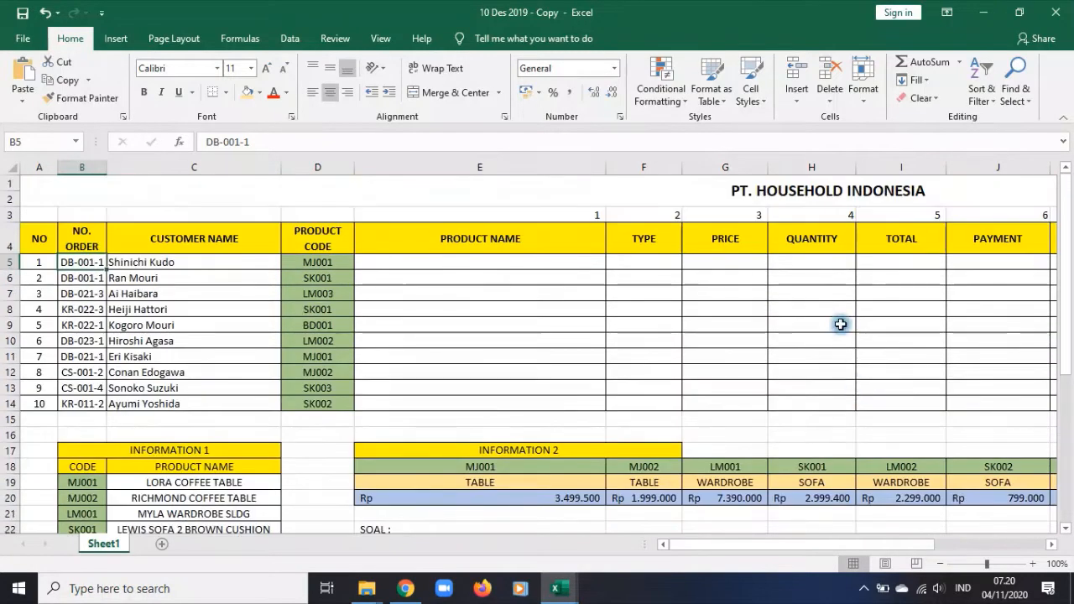
left_click(811, 262)
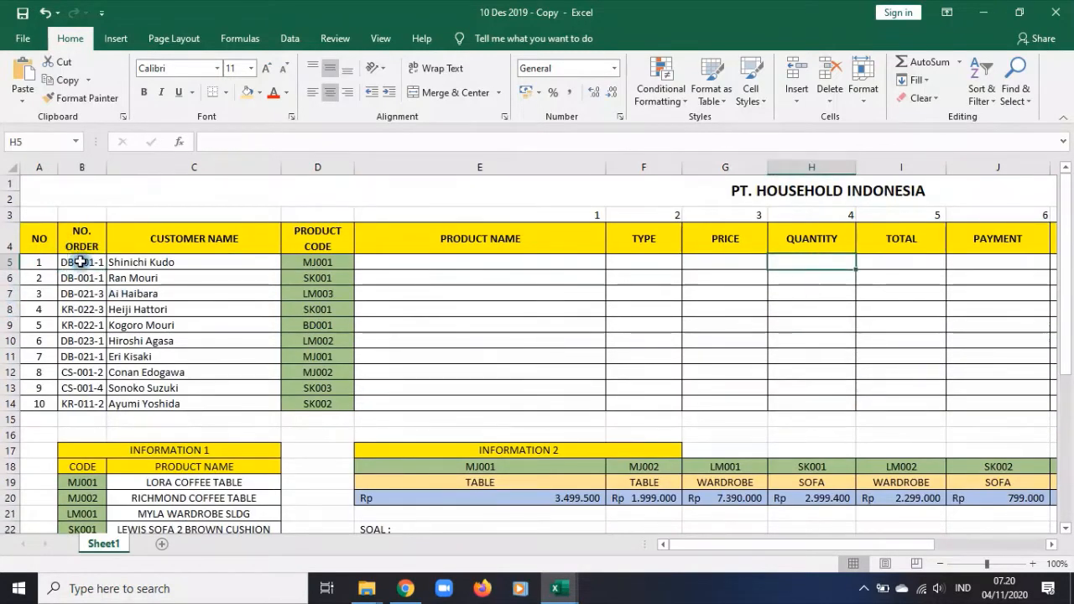
- Fill the NO. ORDER cells B5:B14 and the QUANTITY cells H5:H14 with the same light blue-grey
left_click_drag(77, 262, 80, 403)
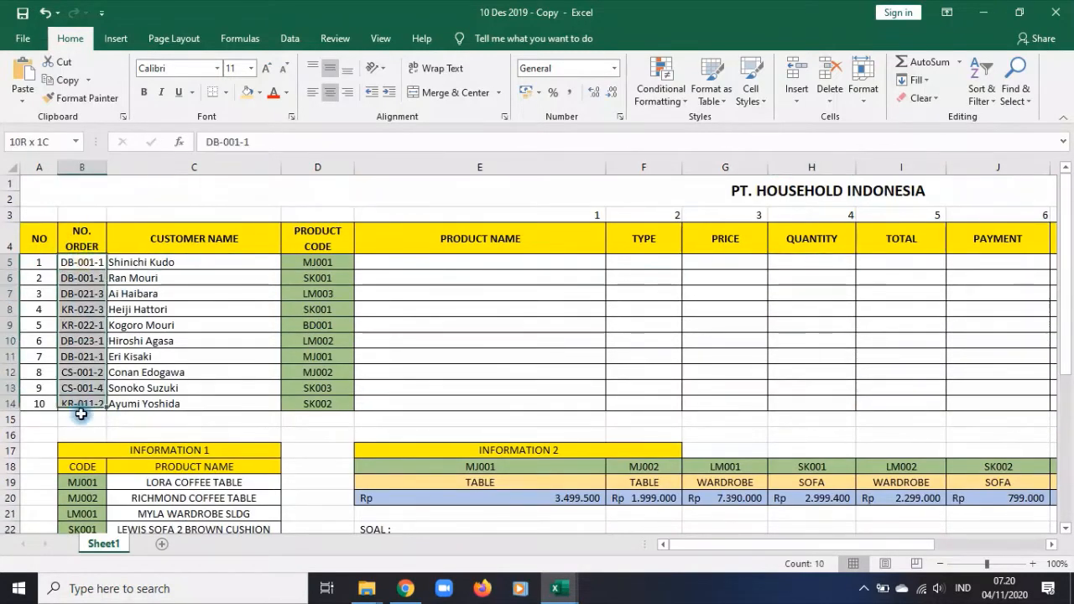
left_click(259, 92)
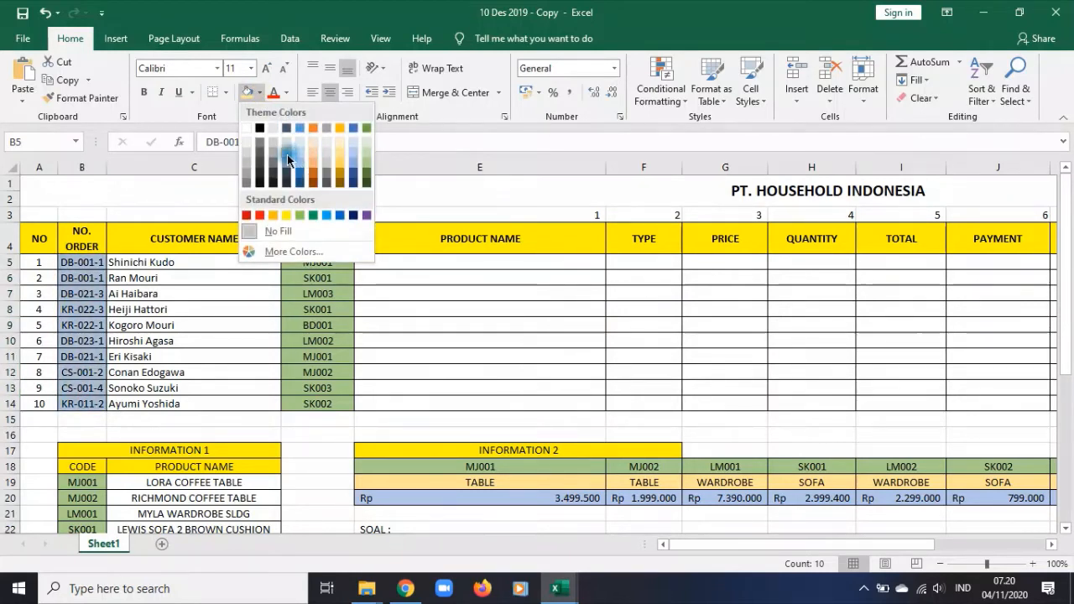
left_click(287, 154)
left_click_drag(811, 261, 771, 369)
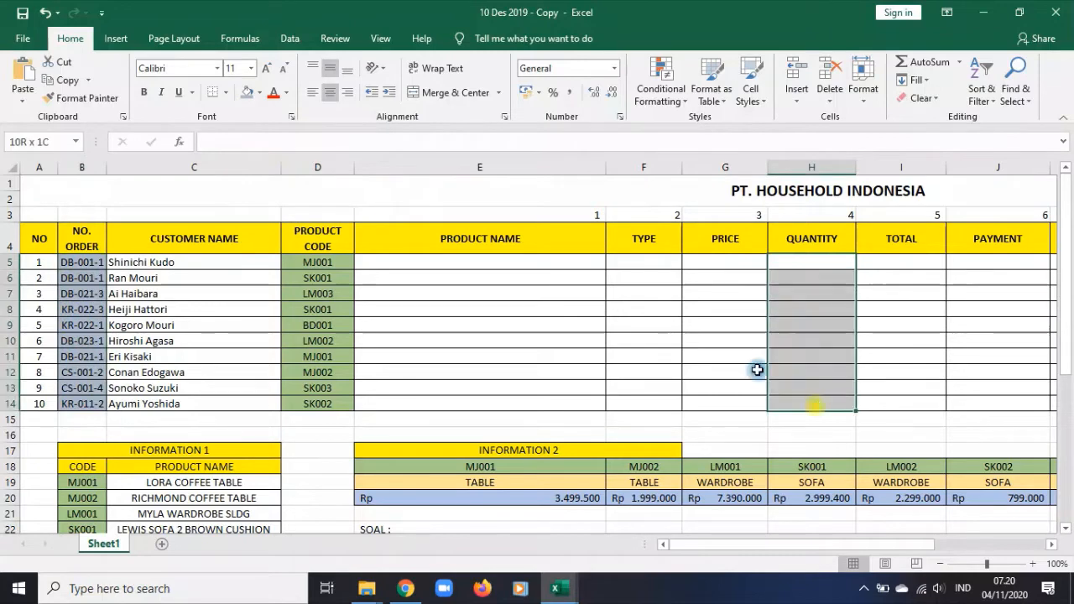
left_click(253, 103)
left_click(922, 322)
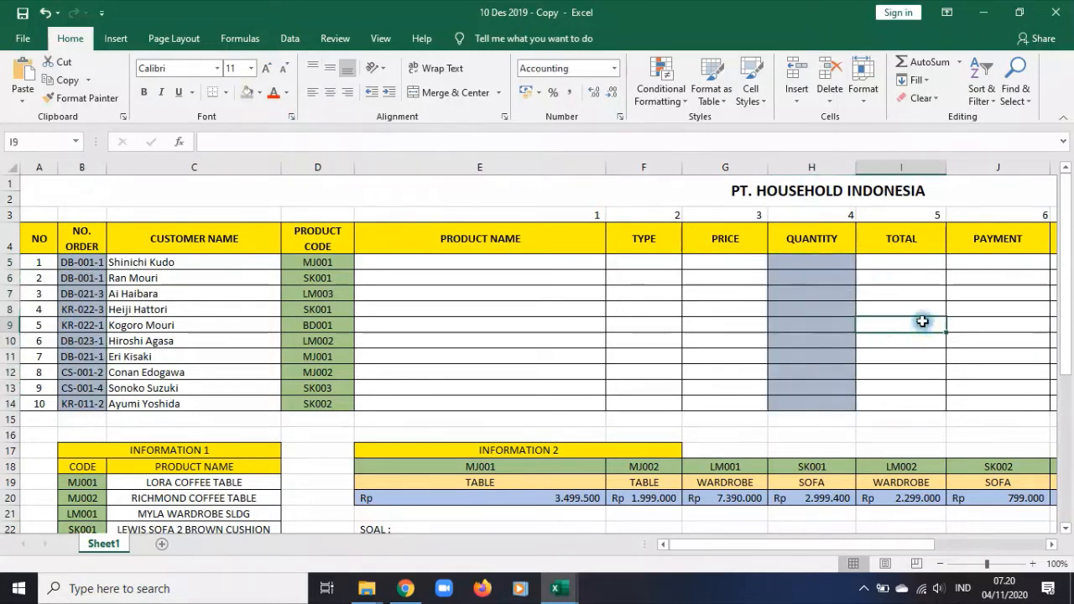
- Compare the task list's PAYMENT rule and the Information 3 codes with the NO. ORDER values in B5:B14
scroll(381, 421, "down", 5)
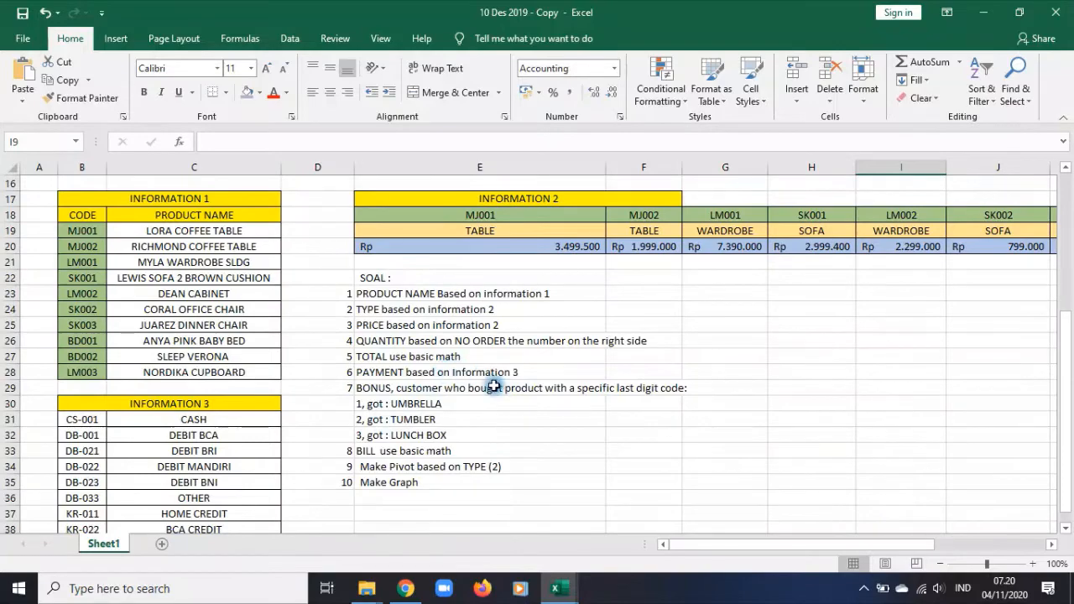
scroll(493, 385, "up", 5)
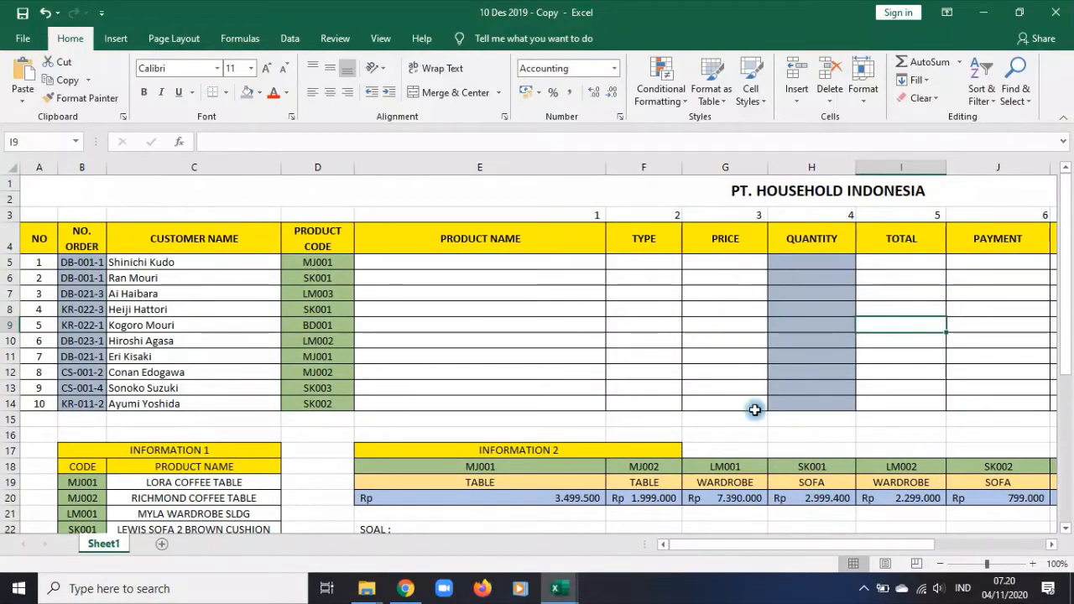
scroll(925, 442, "down", 4)
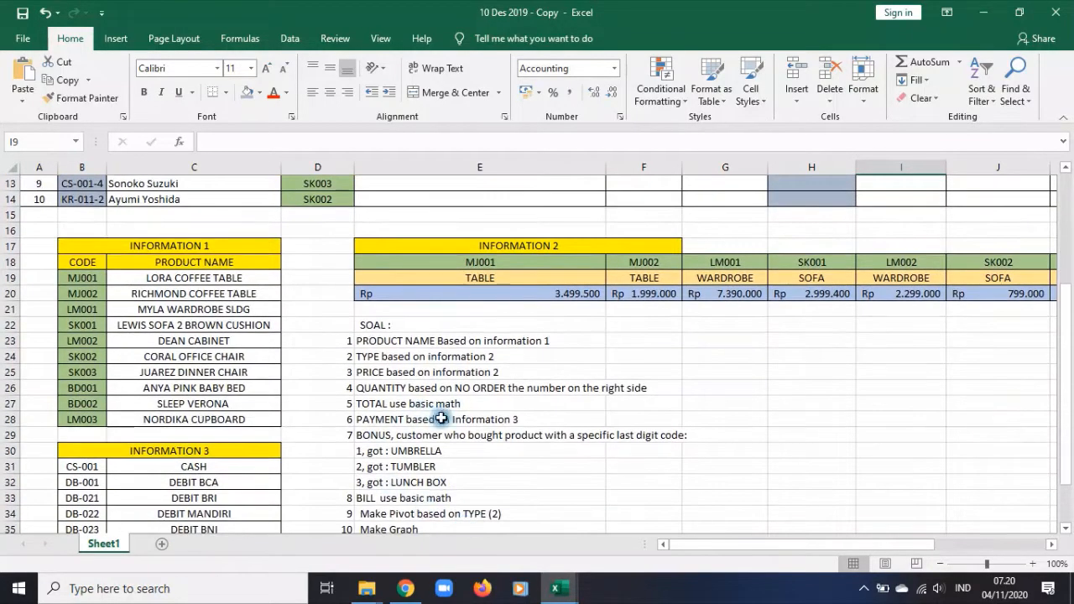
scroll(309, 472, "down", 1)
left_click(75, 420)
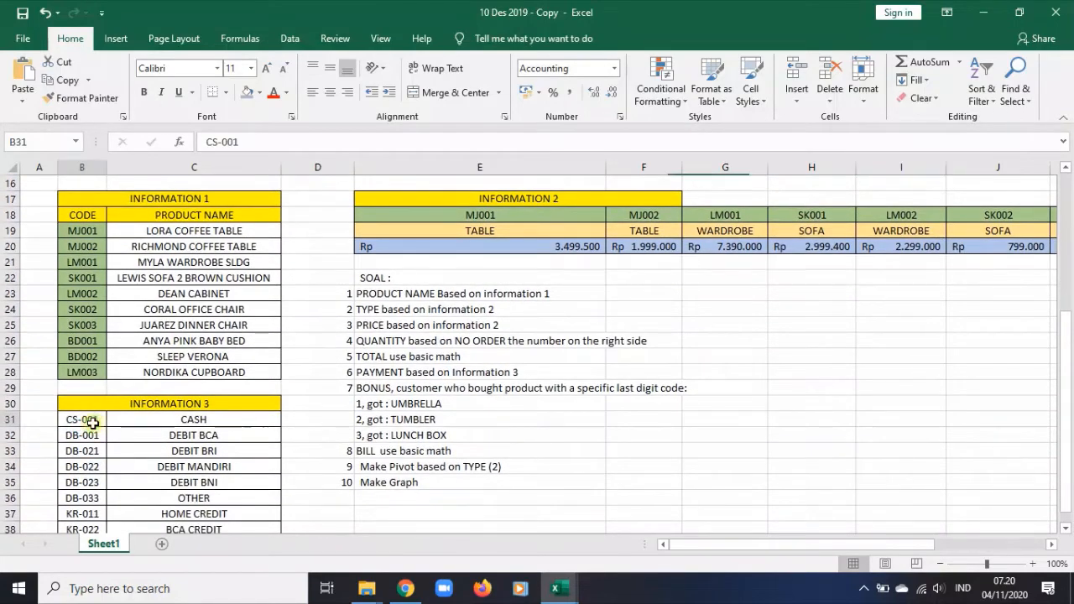
scroll(120, 230, "up", 2)
scroll(109, 351, "down", 3)
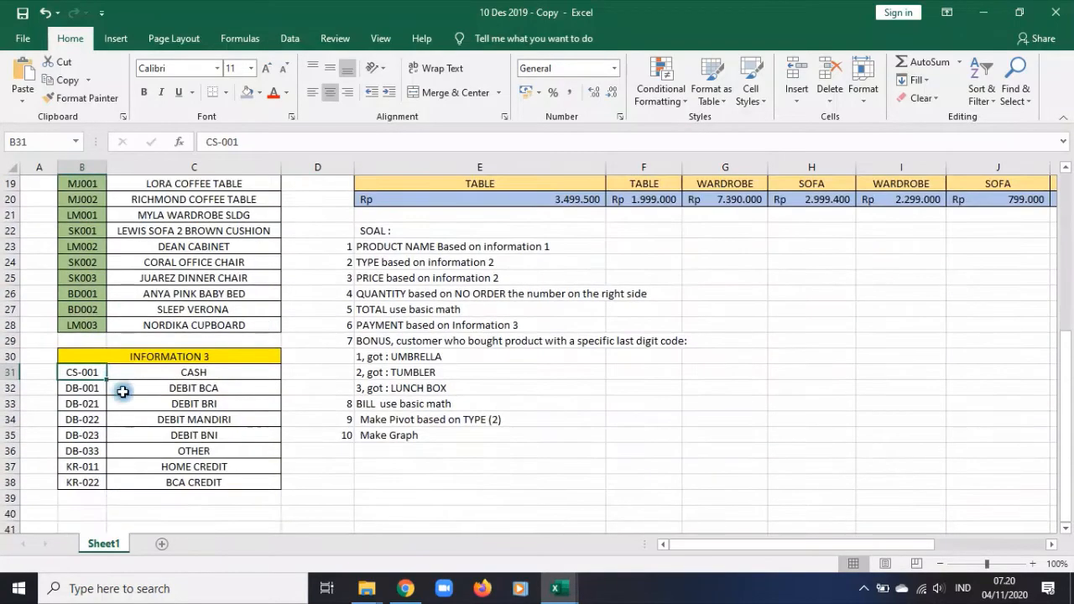
scroll(205, 414, "up", 6)
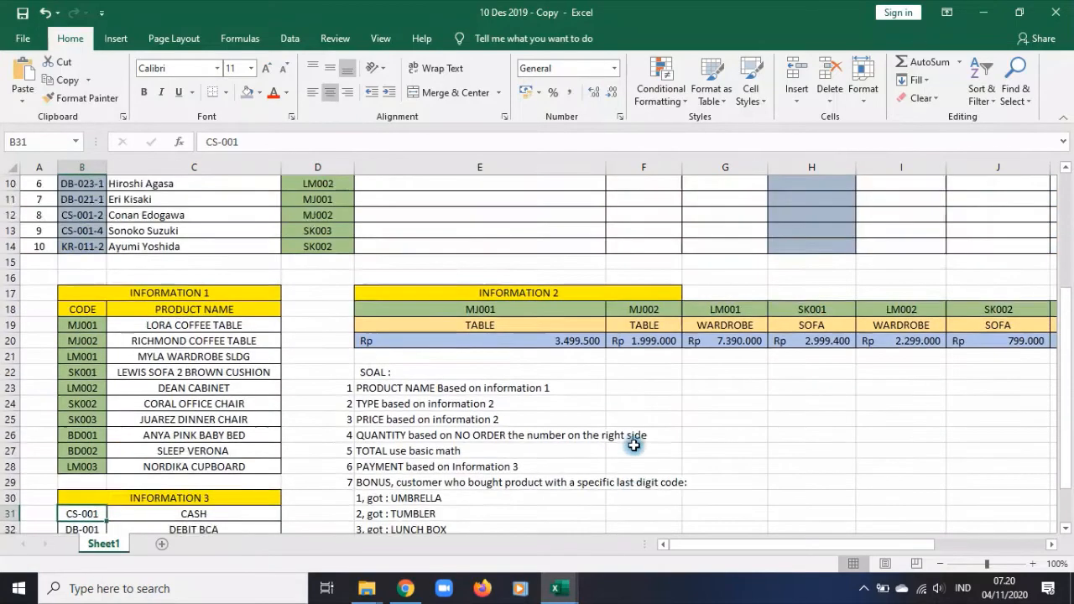
left_click_drag(82, 262, 82, 404)
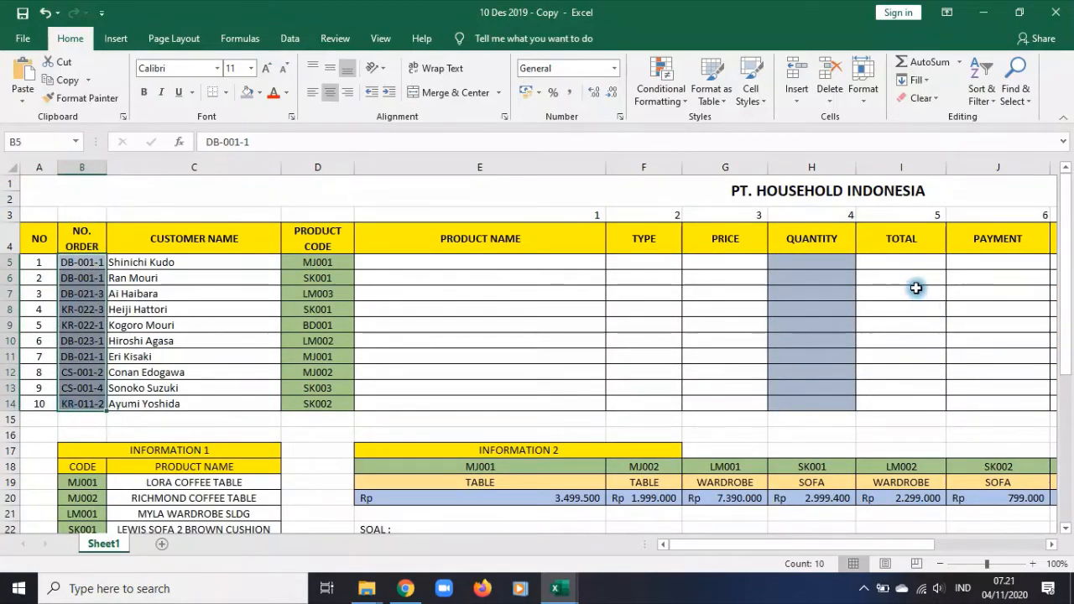
- Locate the PAYMENT and BONUS columns of the order table and review the BONUS rule in the task list
left_click_drag(745, 544, 863, 545)
left_click(395, 290)
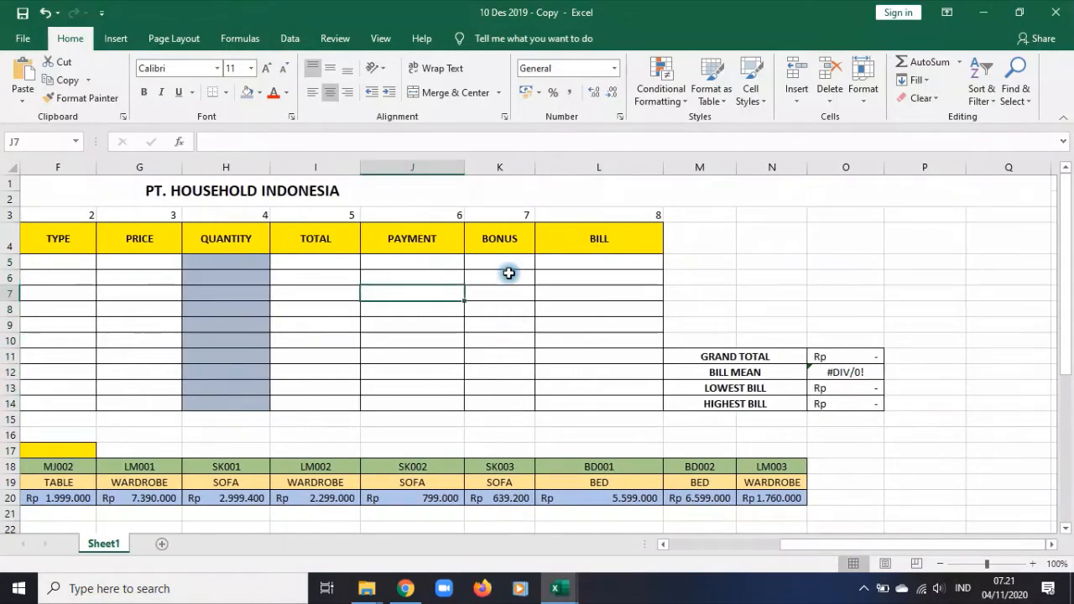
scroll(662, 483, "down", 5)
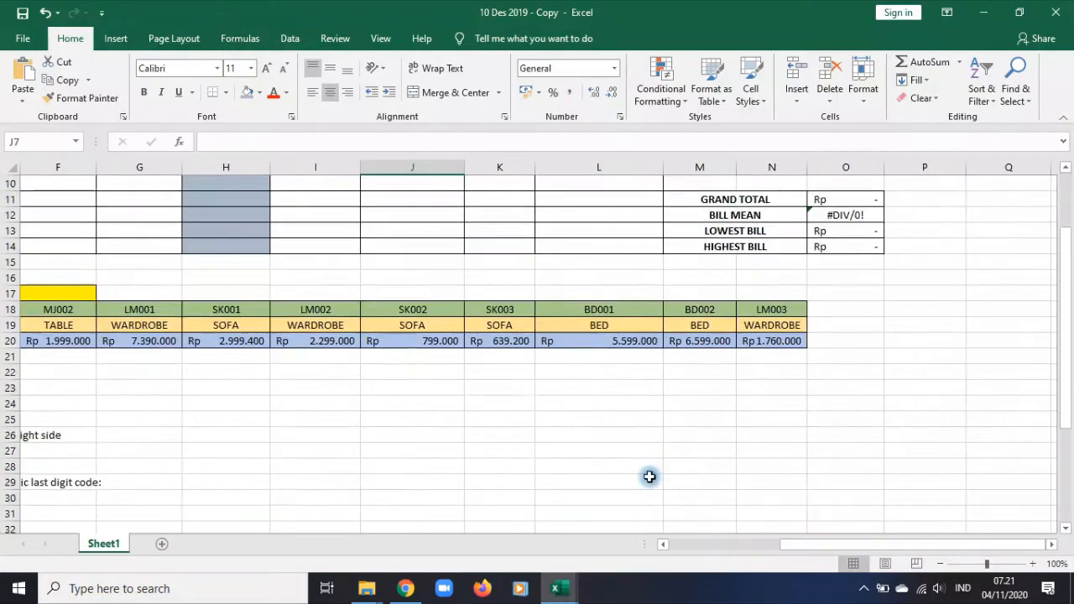
left_click_drag(687, 544, 576, 545)
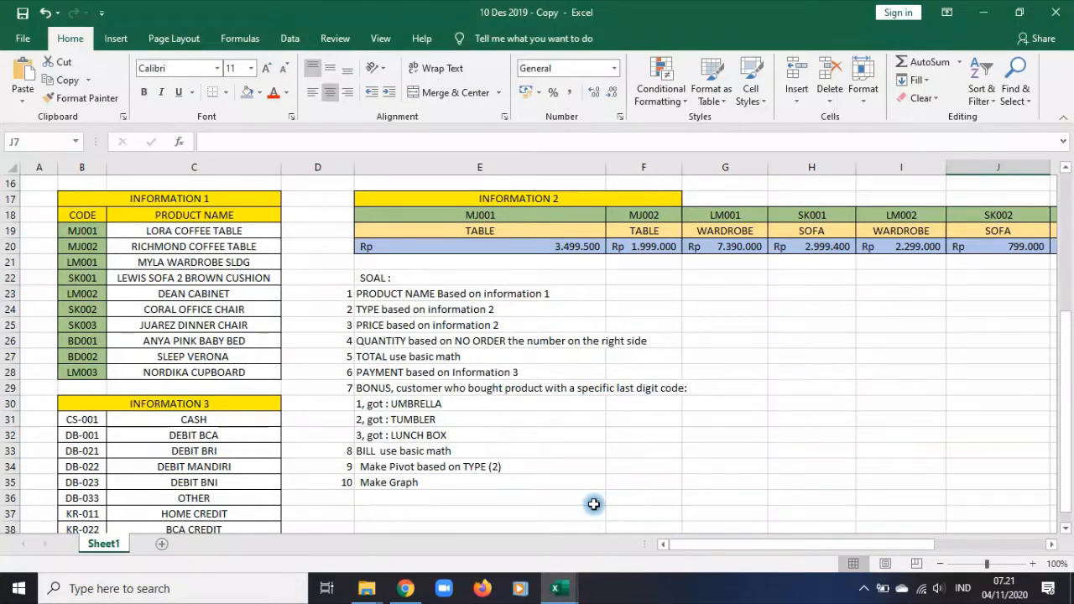
left_click(678, 545)
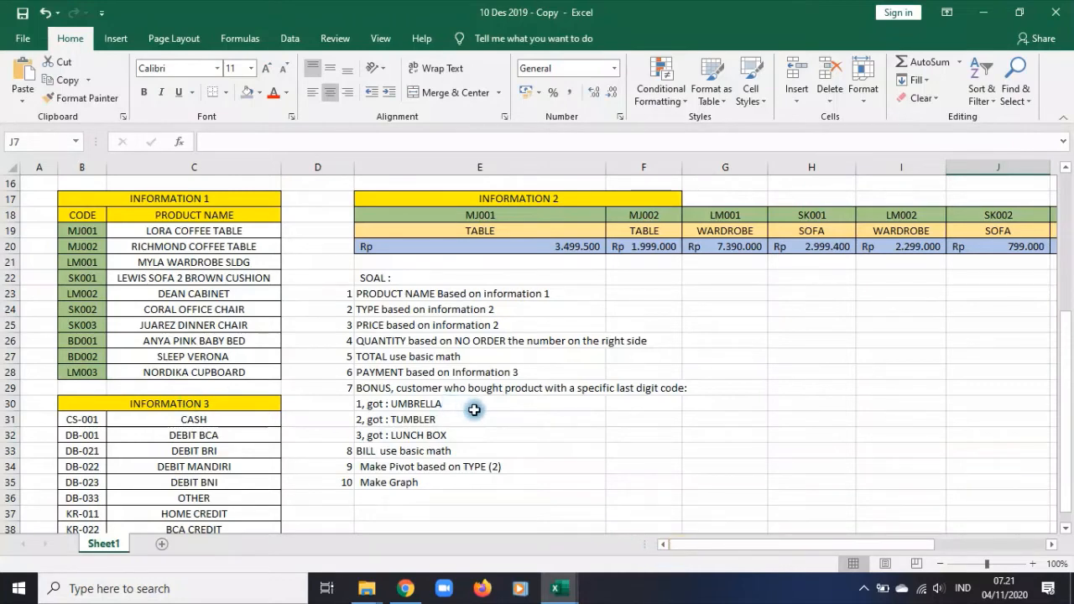
- Compare the task list's BONUS rule in E29:E32 with the last digits of the PRODUCT CODE values in D5:D14
scroll(543, 416, "up", 5)
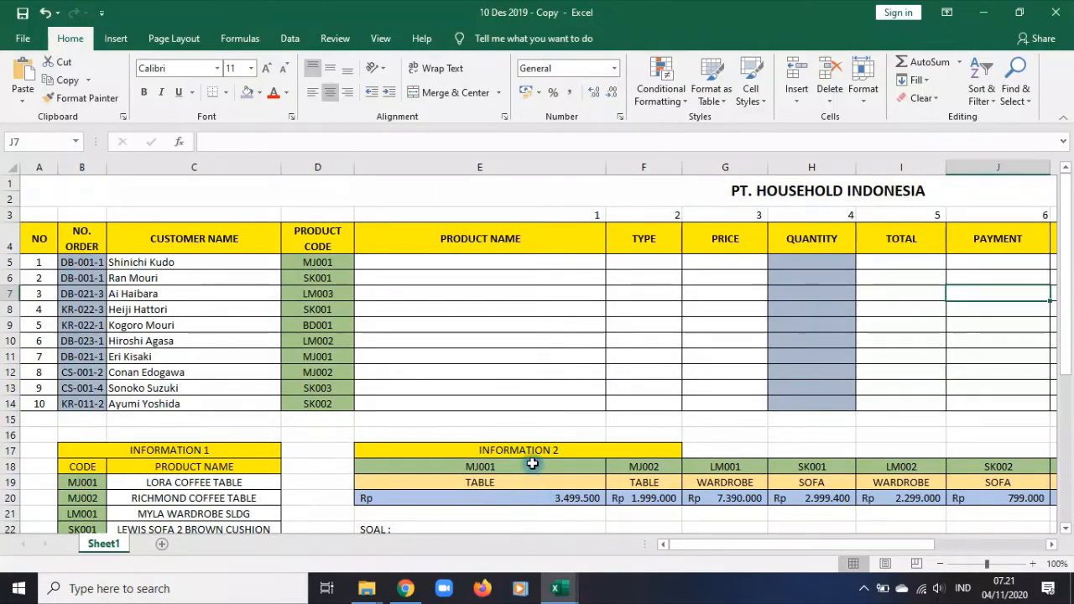
scroll(531, 464, "down", 5)
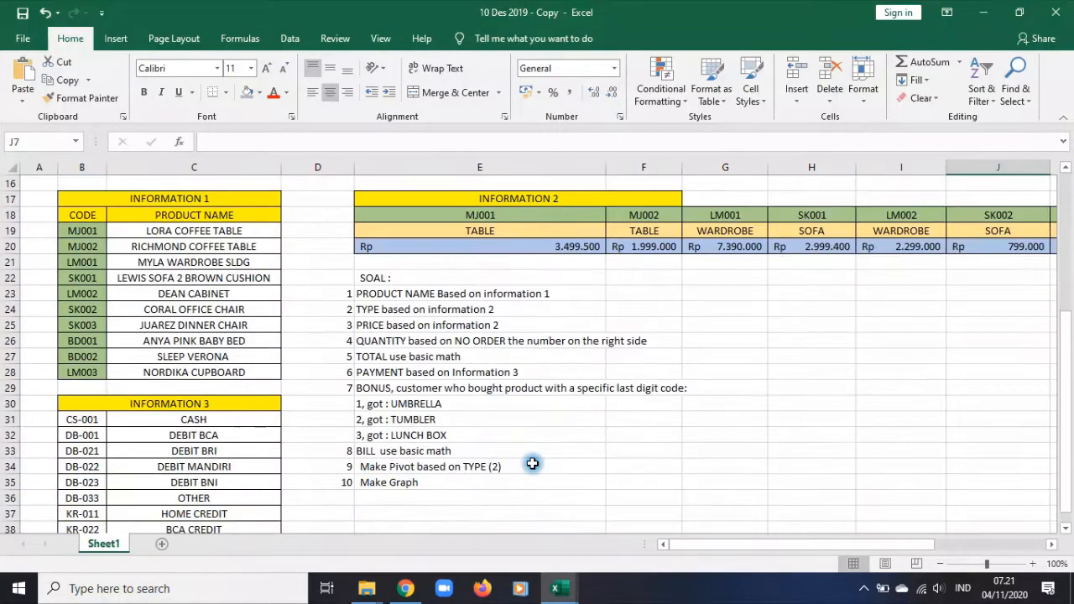
scroll(532, 463, "up", 4)
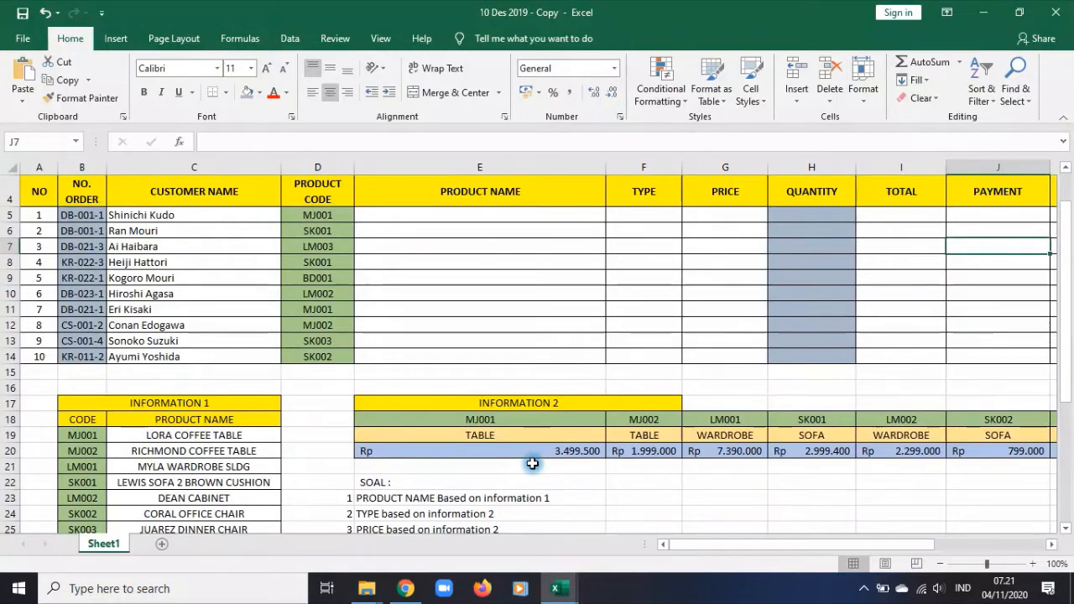
left_click_drag(333, 213, 331, 356)
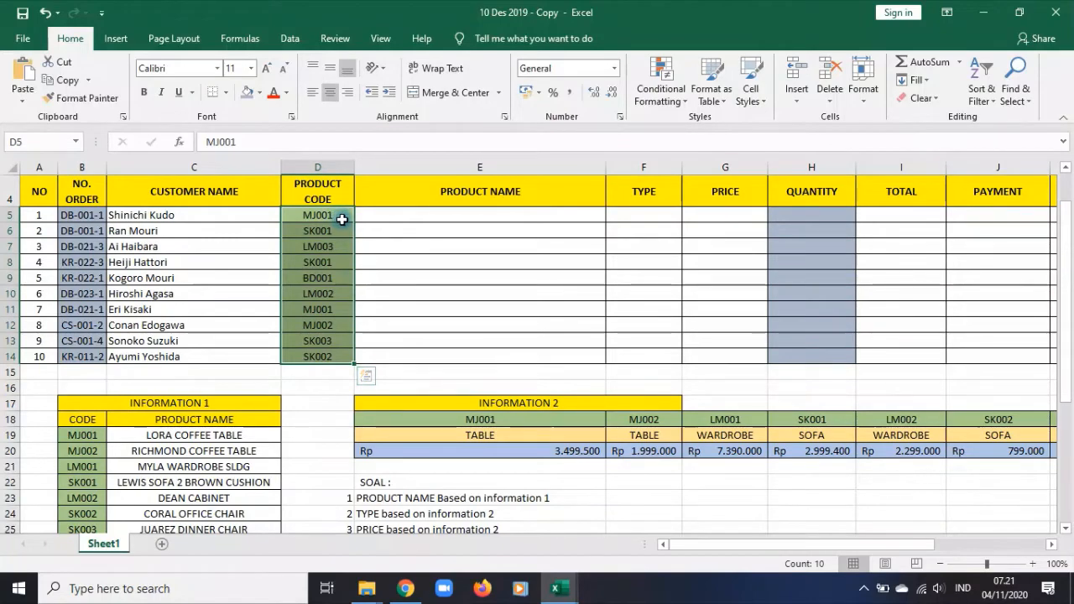
left_click(341, 294)
scroll(454, 348, "down", 2)
scroll(532, 350, "up", 2)
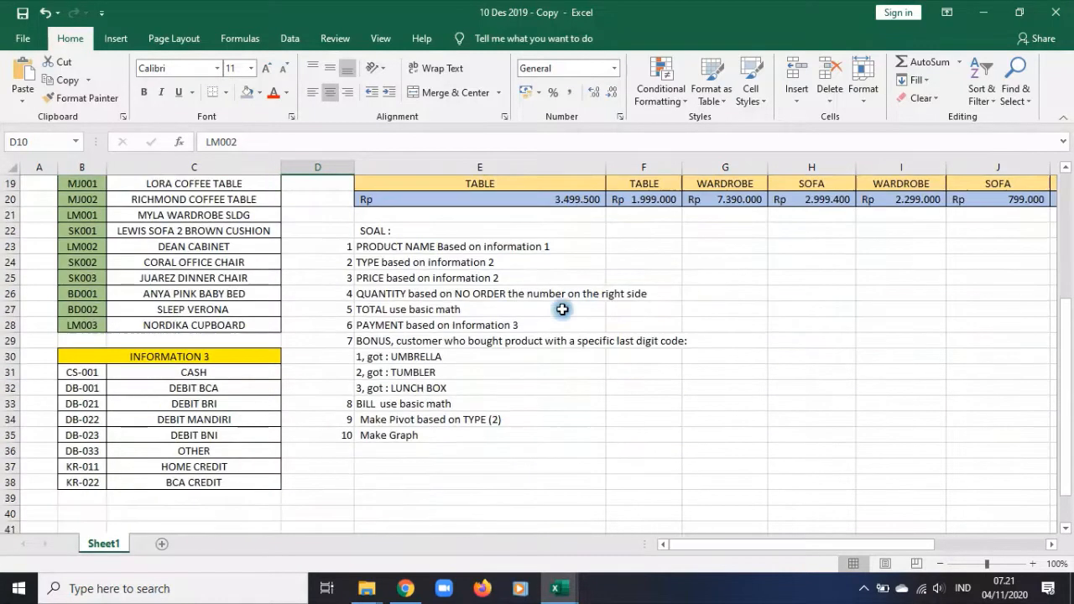
scroll(504, 307, "down", 5)
left_click(482, 355)
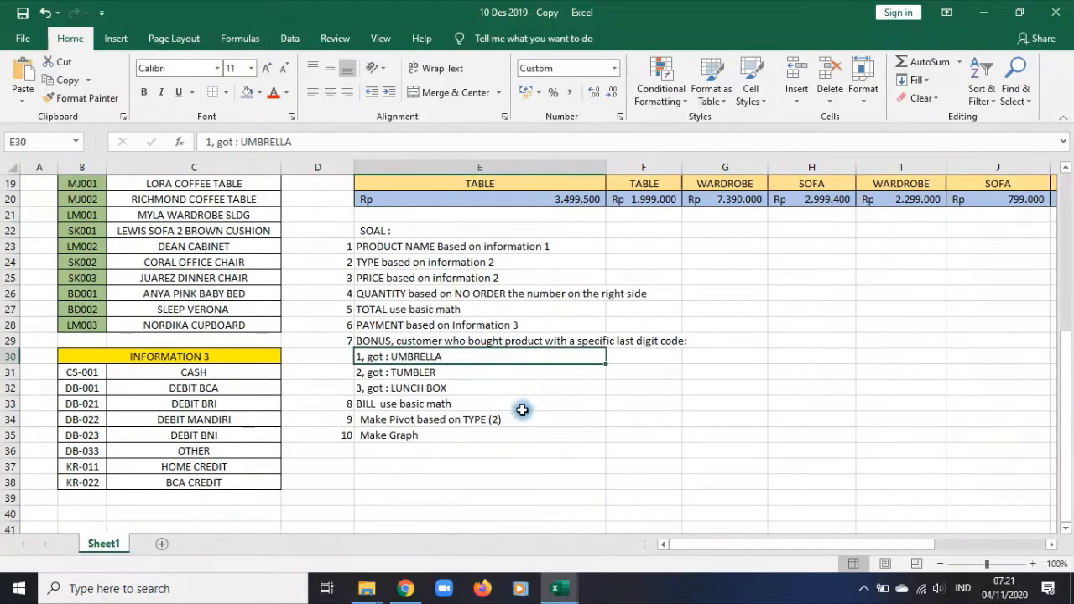
- Review the BILL rule against the BILL column of the order table, and read the pivot and graph tasks
left_click(495, 404)
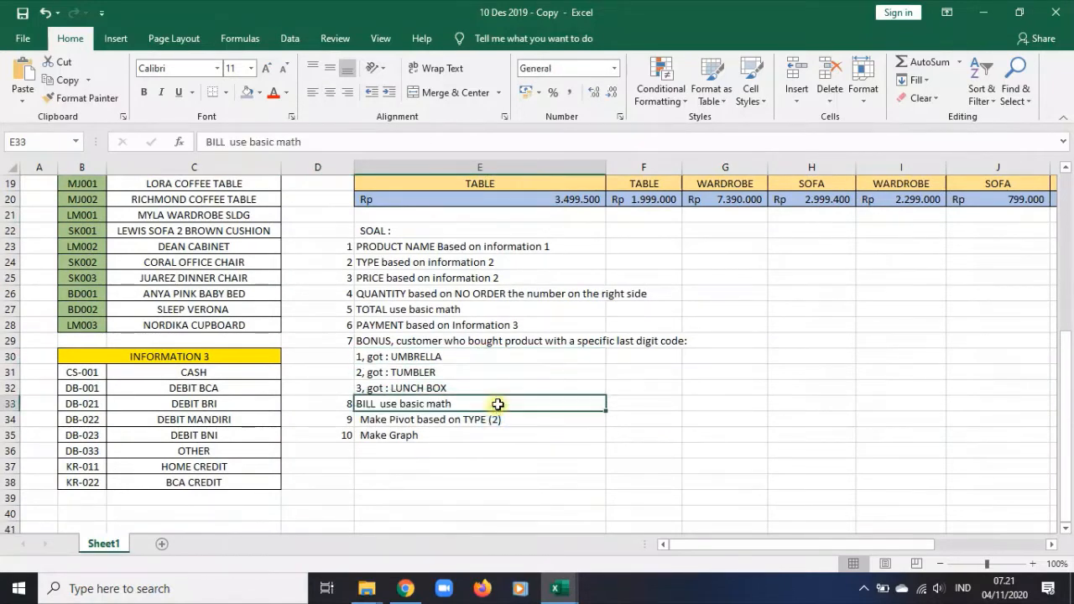
scroll(706, 406, "up", 6)
left_click_drag(774, 544, 892, 541)
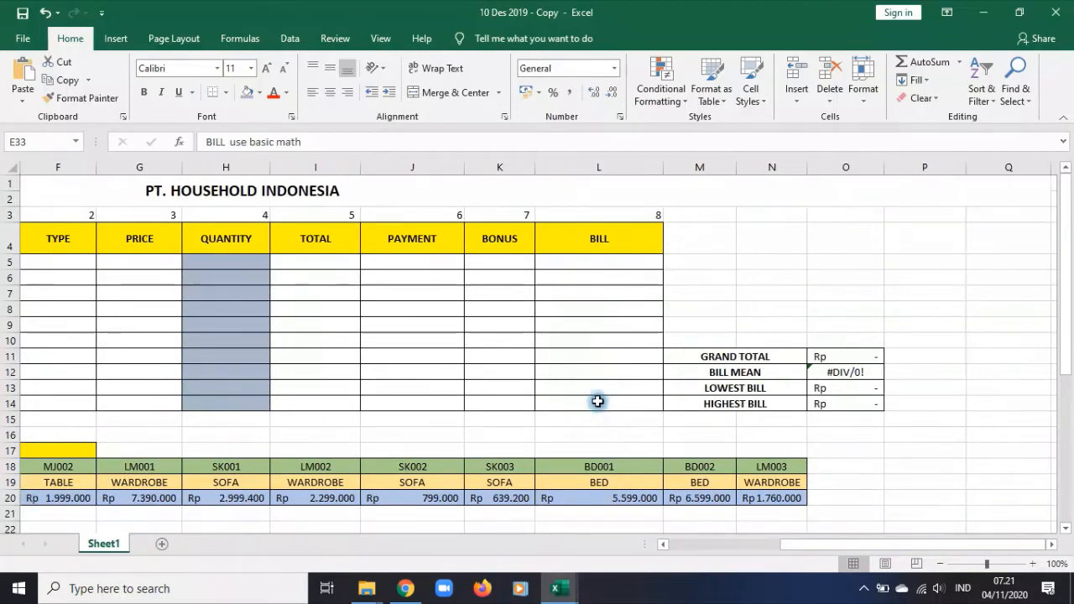
scroll(587, 411, "down", 5)
left_click_drag(808, 545, 731, 543)
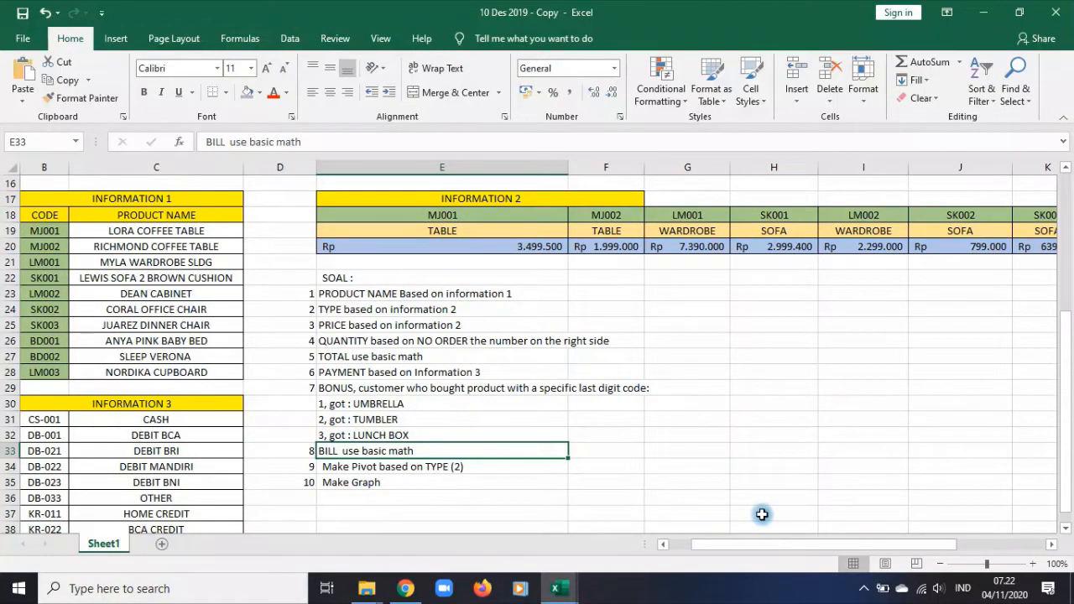
left_click_drag(439, 469, 453, 493)
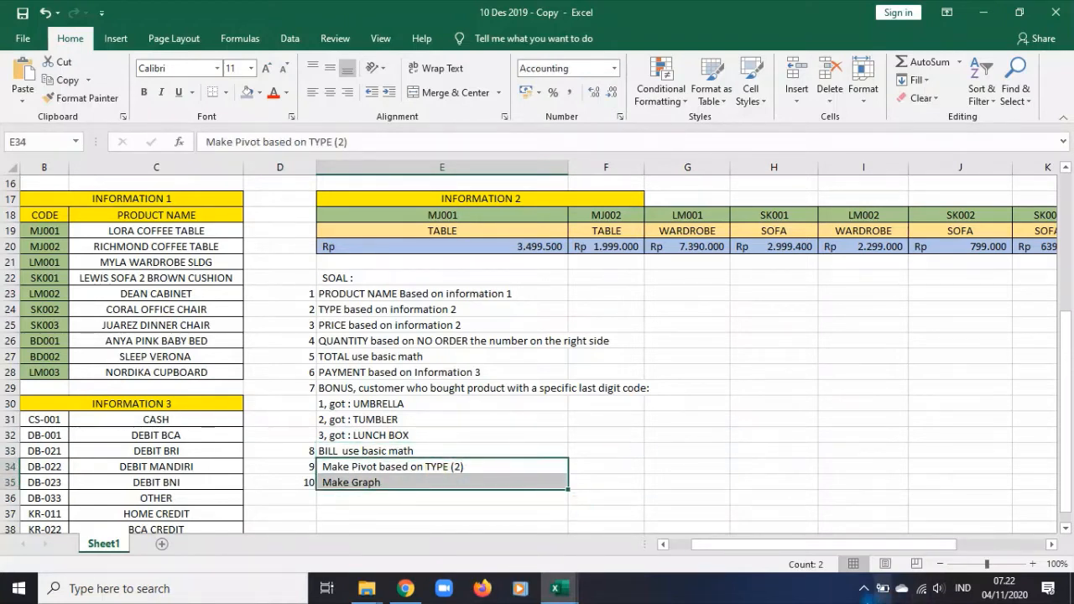
left_click(864, 588)
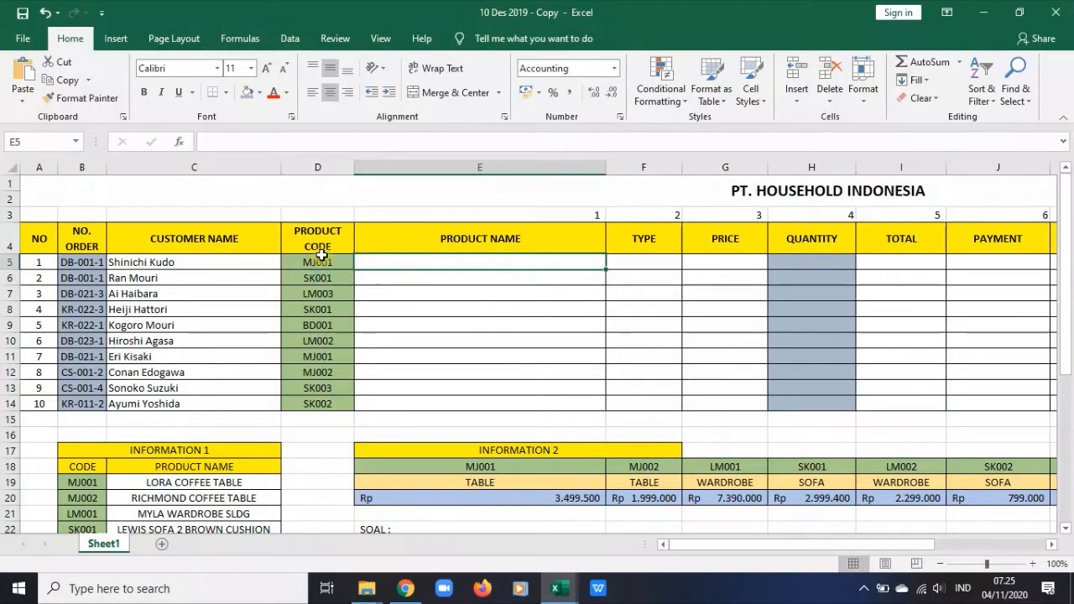
- Compare the order table's PRODUCT CODE values with the codes and product names in the Information 1 table
left_click_drag(321, 263, 354, 404)
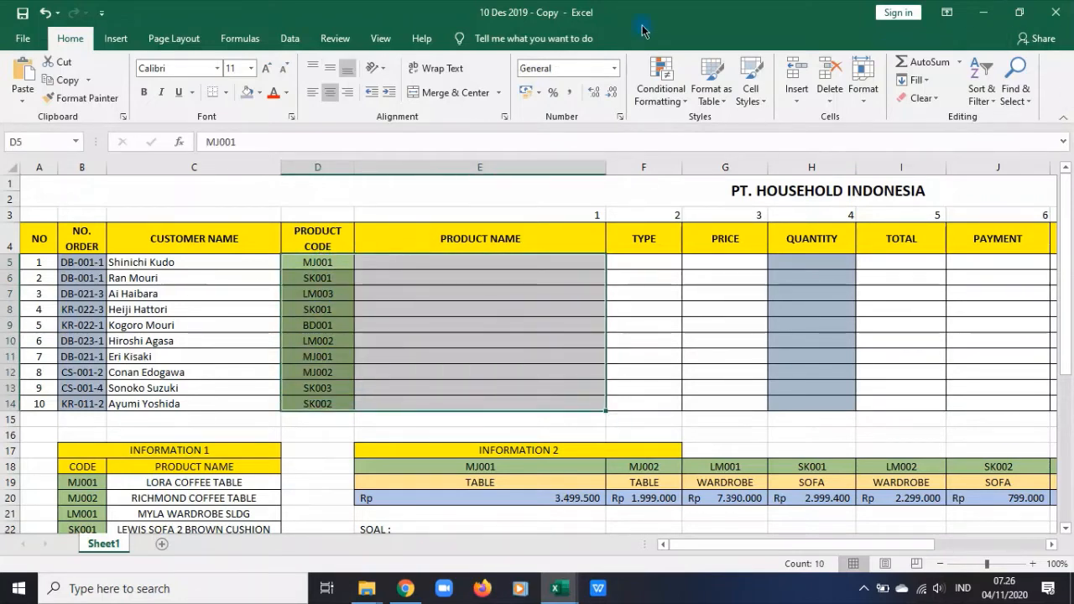
left_click(315, 278)
scroll(125, 465, "down", 2)
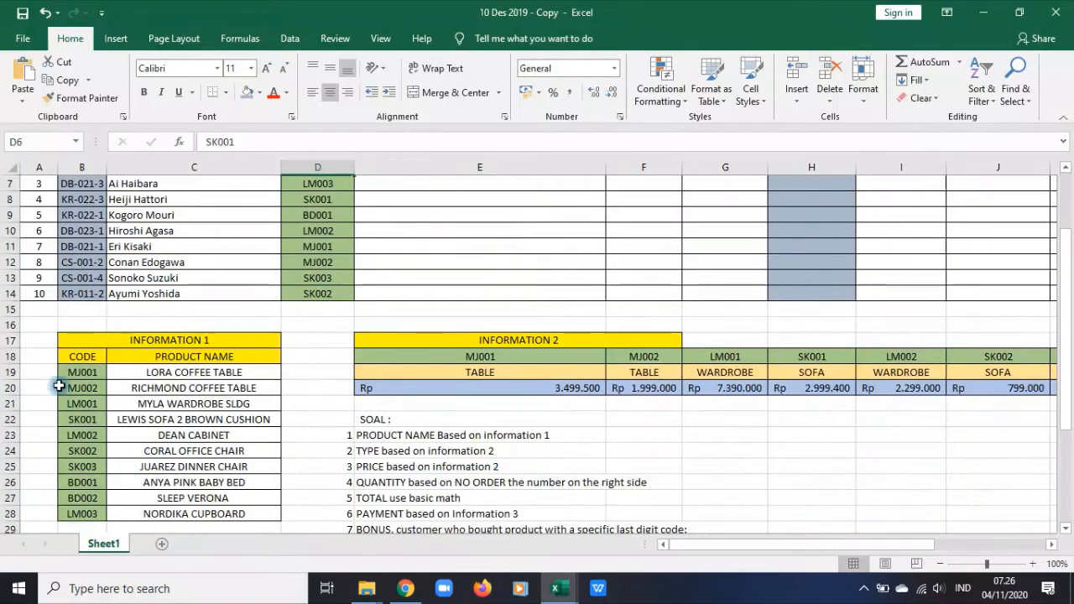
left_click(94, 343)
left_click_drag(99, 353, 144, 513)
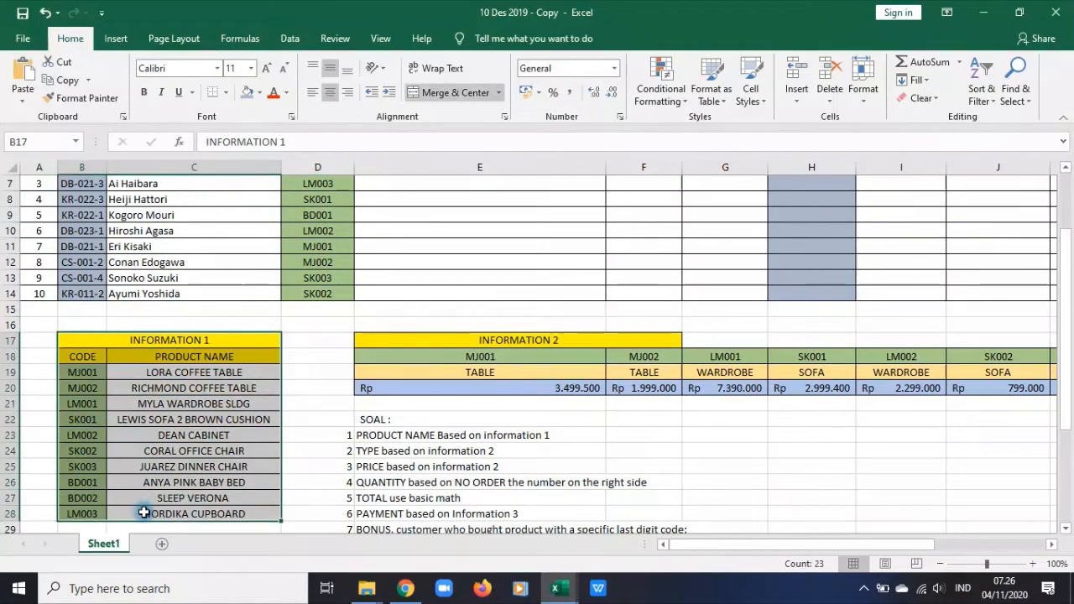
scroll(87, 393, "down", 1)
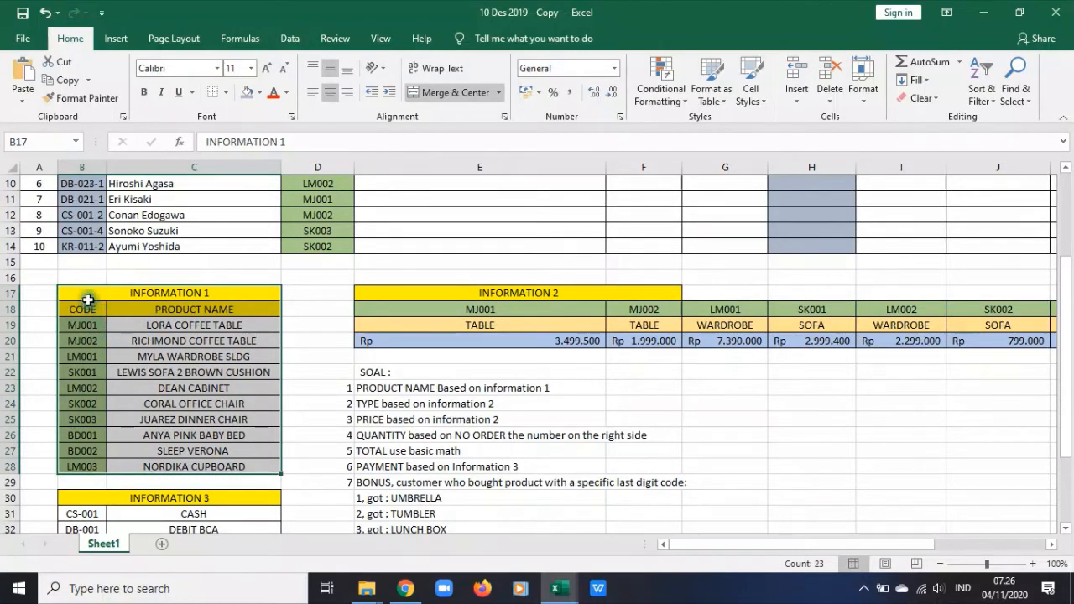
left_click_drag(84, 309, 160, 462)
left_click(77, 327)
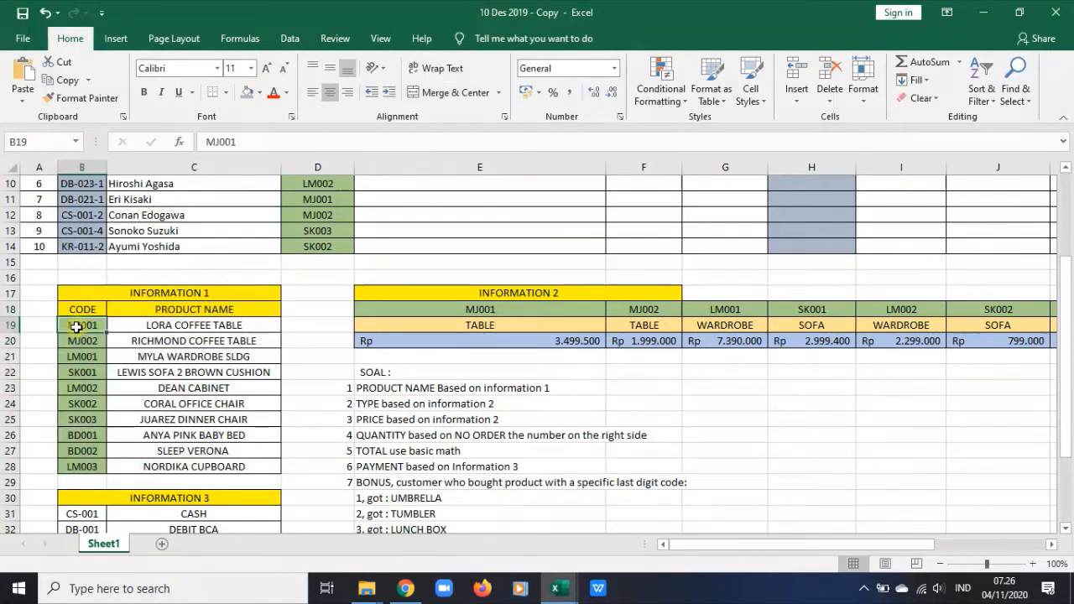
scroll(378, 376, "up", 3)
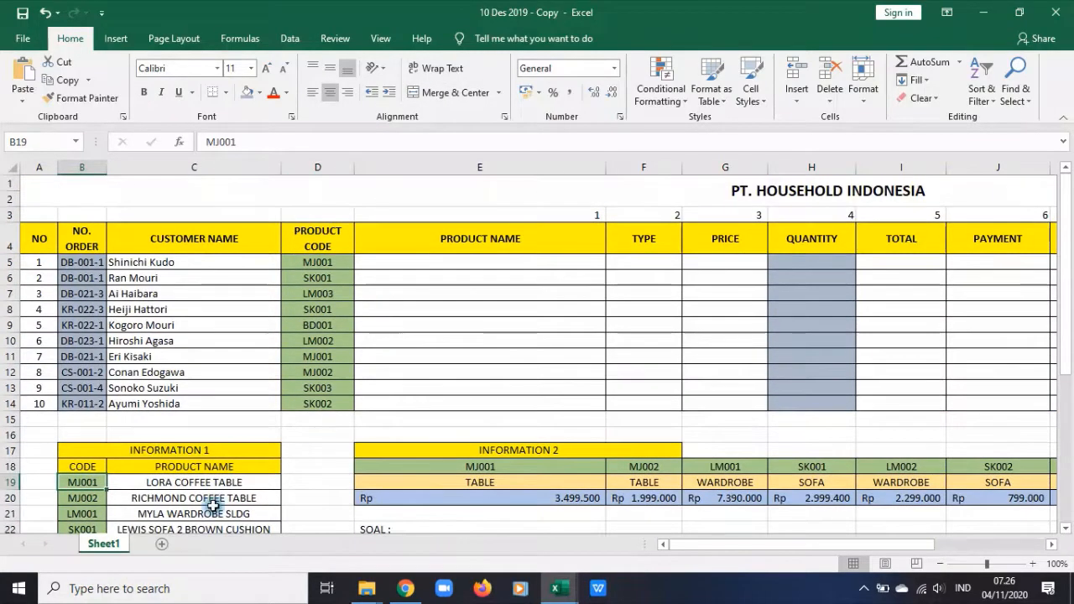
- Start a VLOOKUP formula in PRODUCT NAME cell E5 with product code D5 as the lookup value
left_click(415, 266)
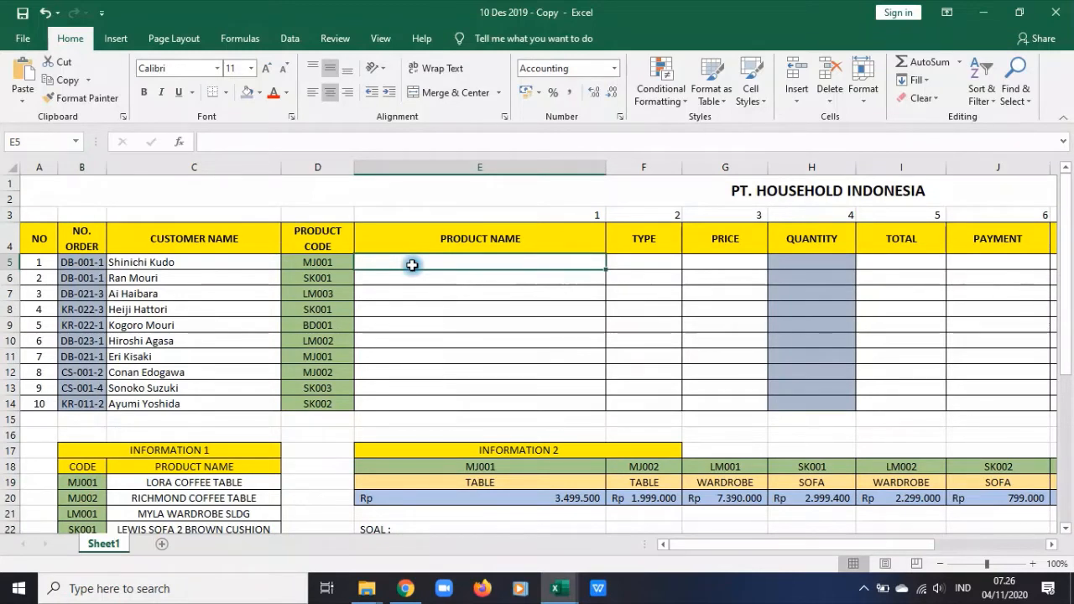
type("=")
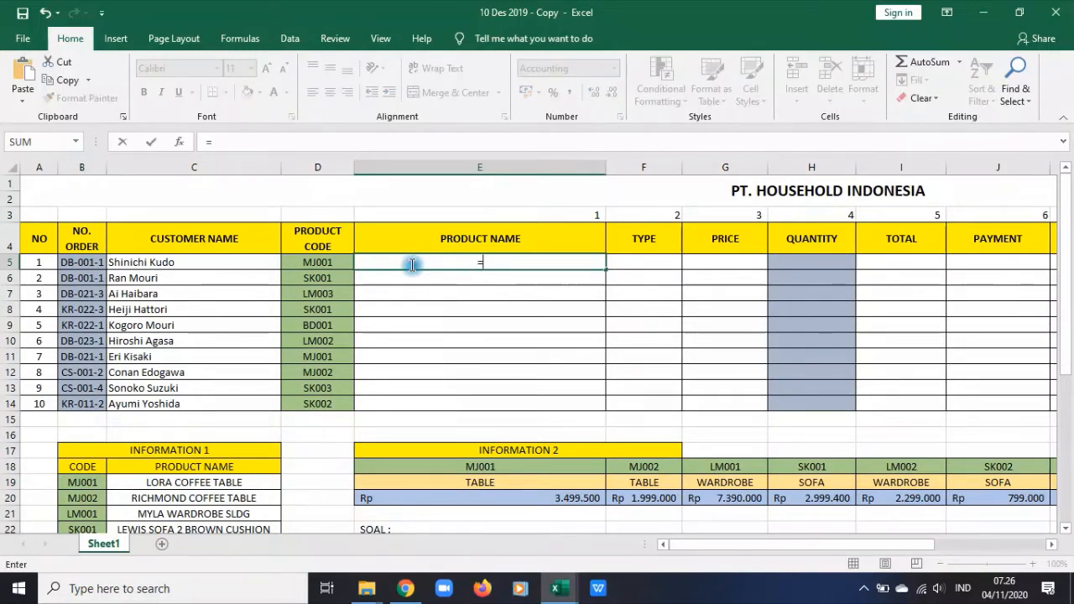
type("v")
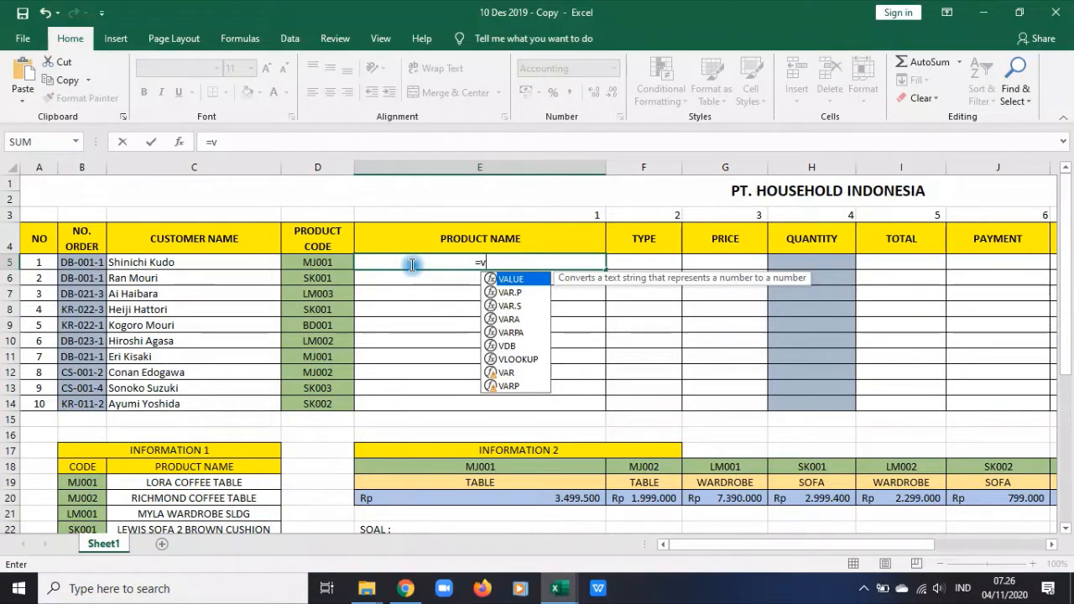
type("loo")
key("Tab")
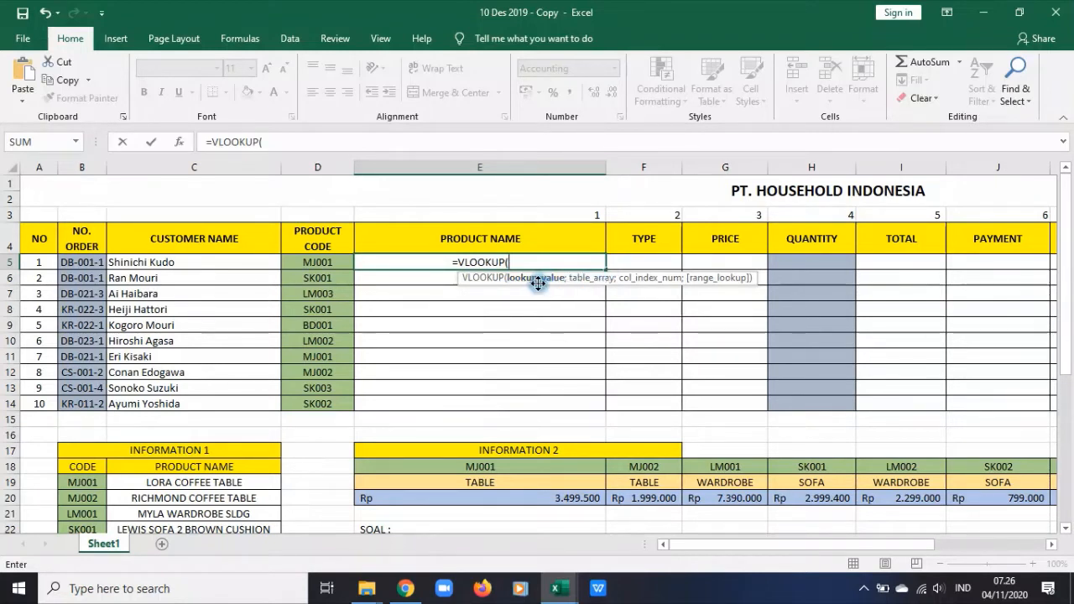
left_click(321, 261)
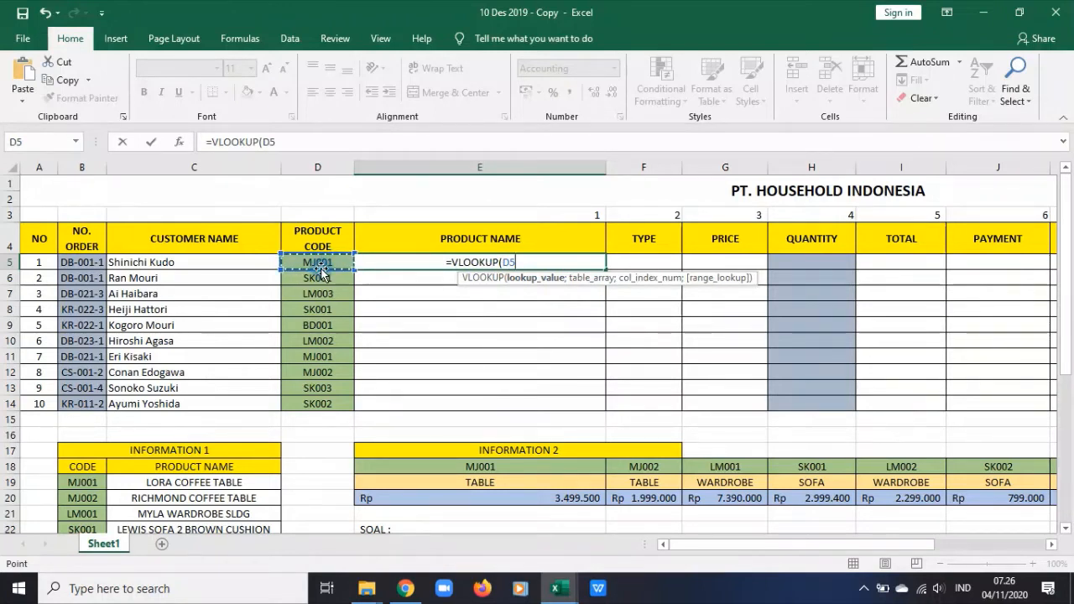
type(";")
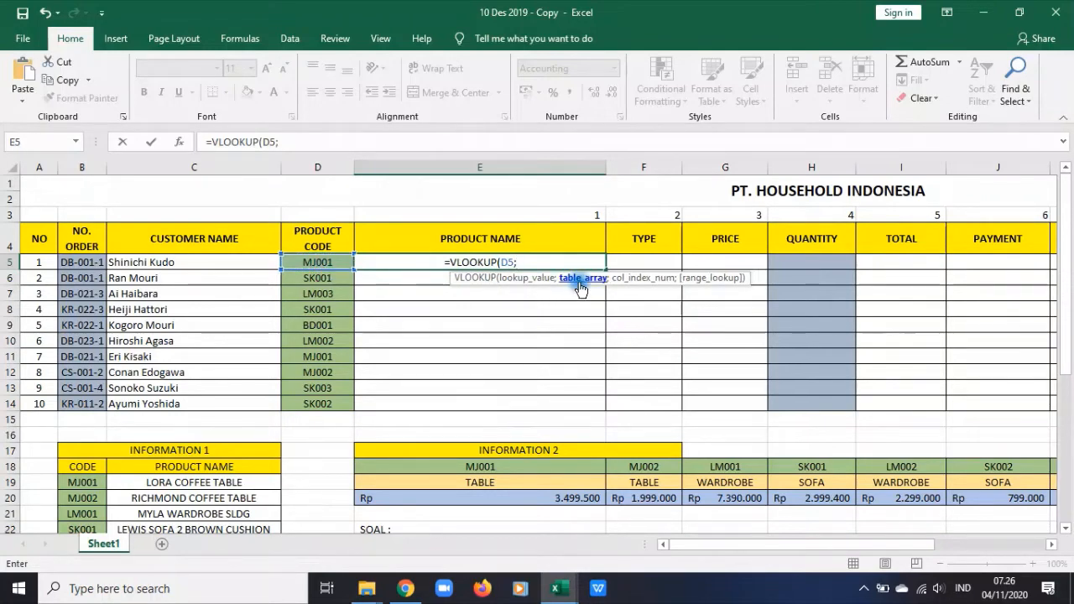
- Set the VLOOKUP table array to the Information 1 range B19:C28 and lock it as $B$19:$C$28
scroll(139, 476, "down", 1)
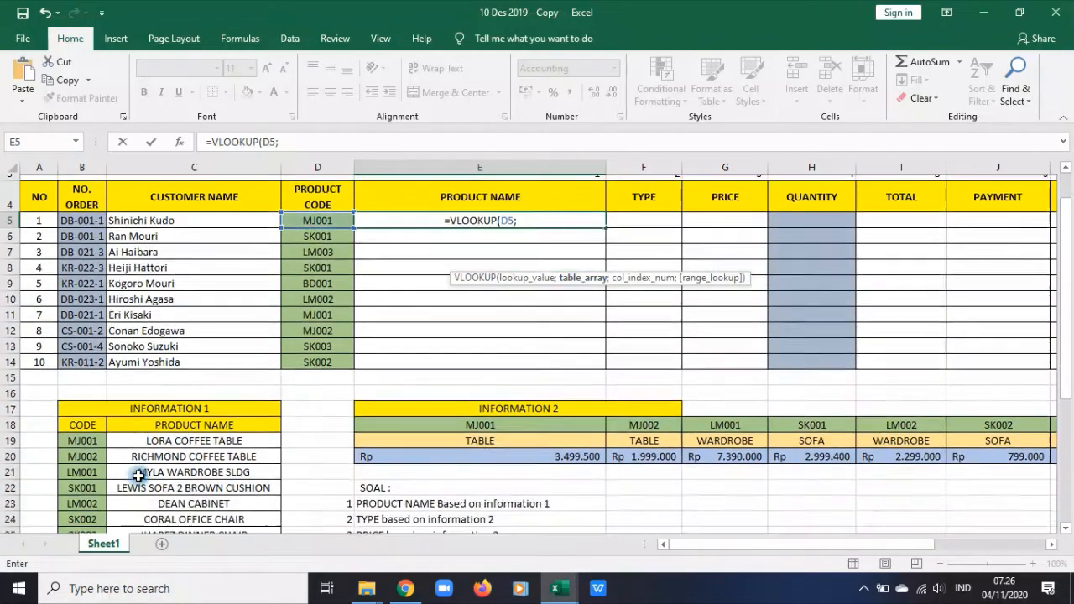
scroll(138, 475, "down", 2)
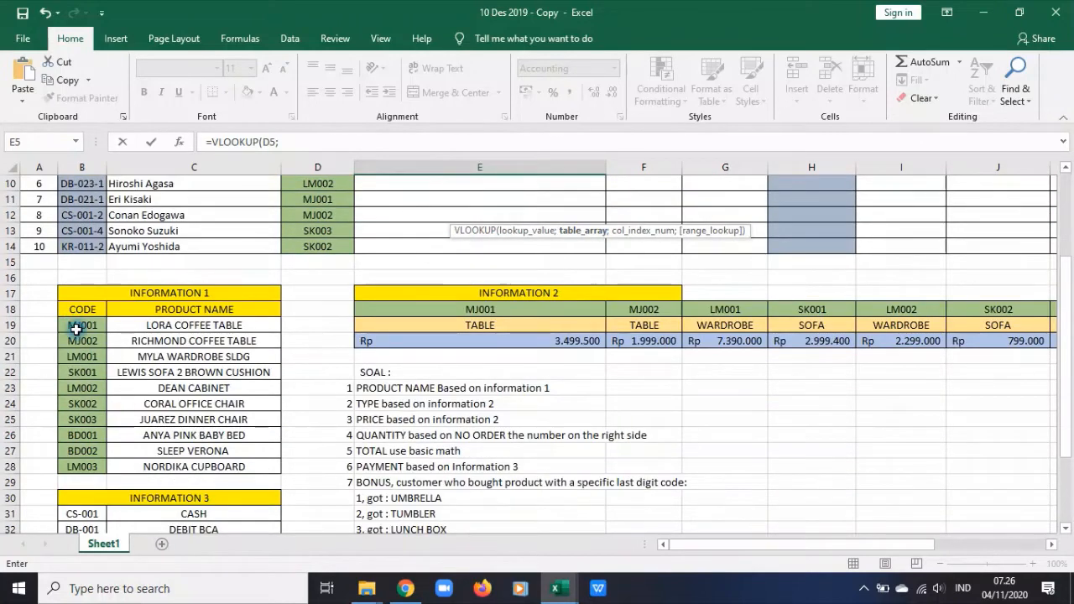
left_click_drag(76, 329, 179, 460)
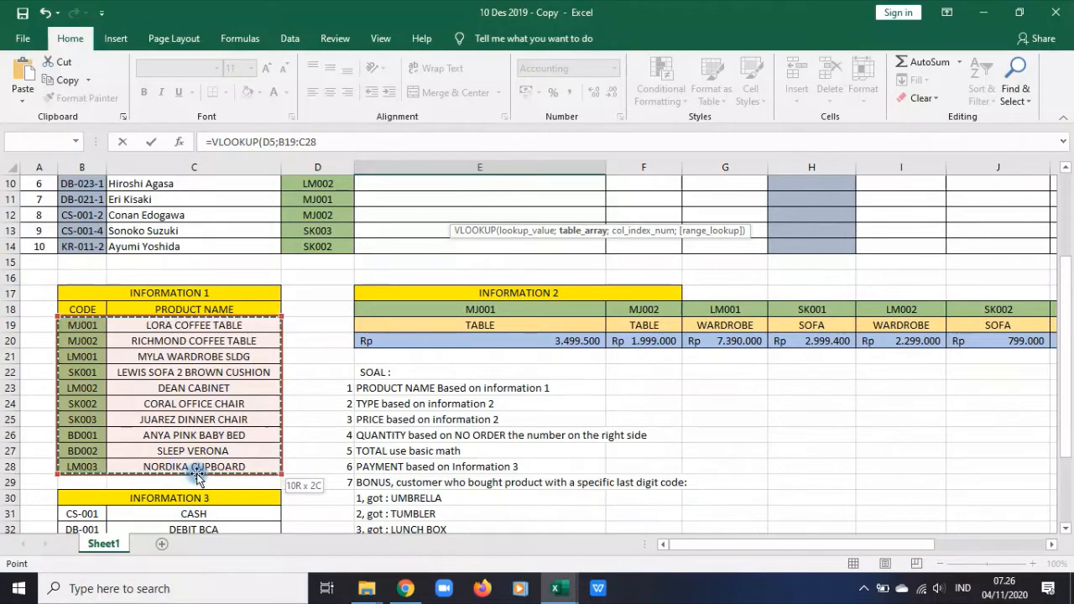
left_click_drag(607, 235, 589, 235)
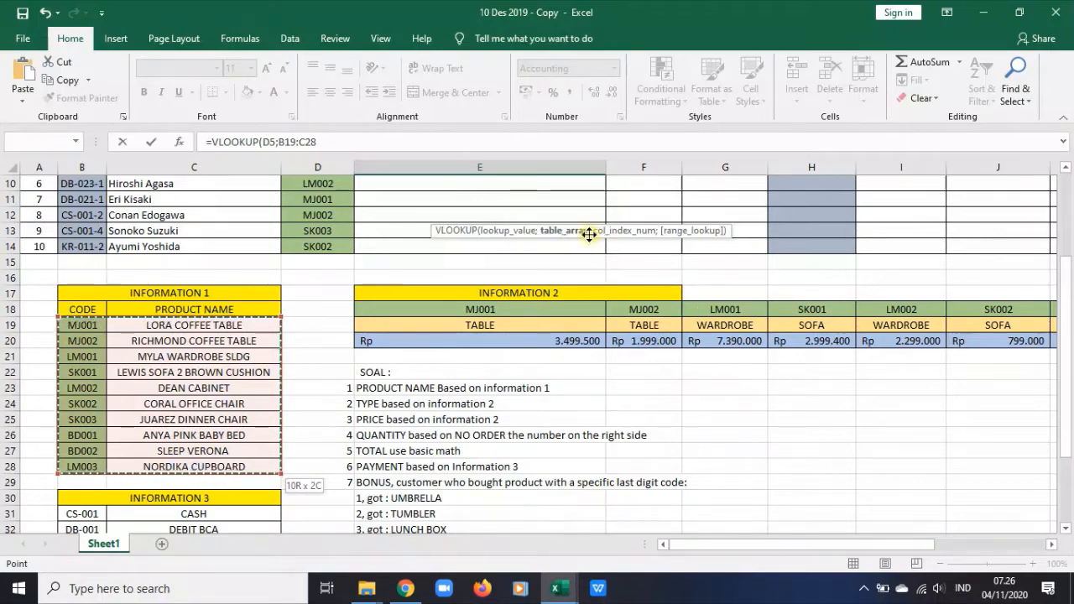
key("F4")
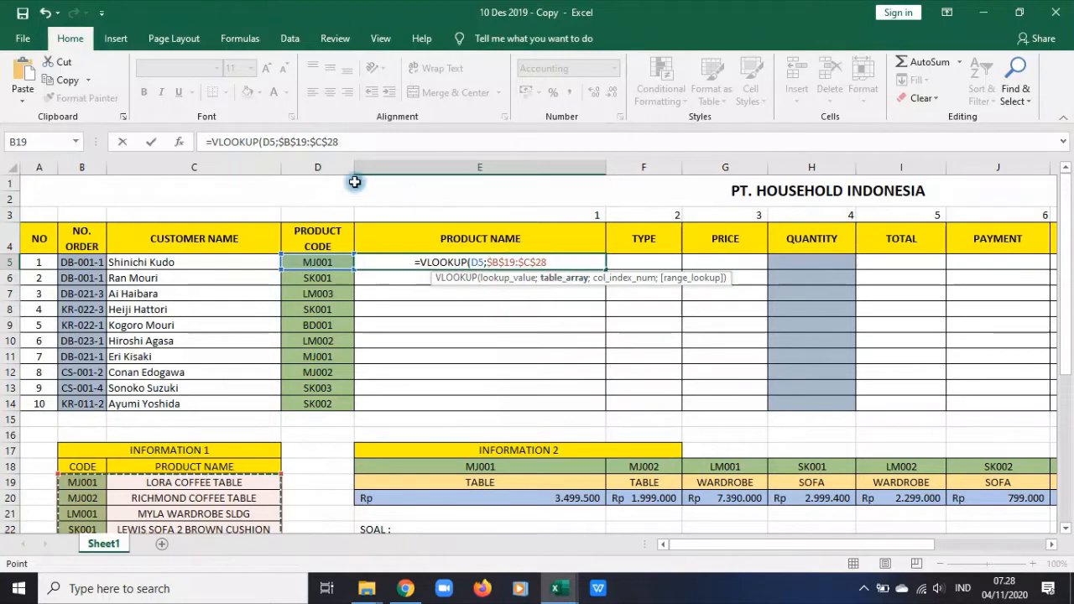
- Check the locked Information 1 range in the E5 VLOOKUP formula and set its column index number to 2
left_click(285, 144)
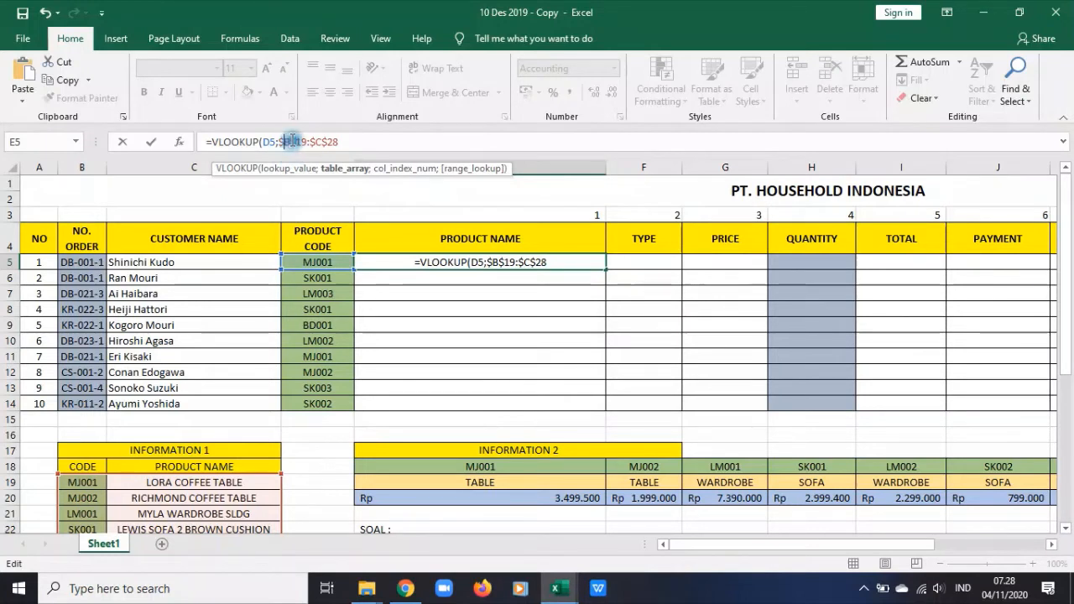
left_click(291, 142)
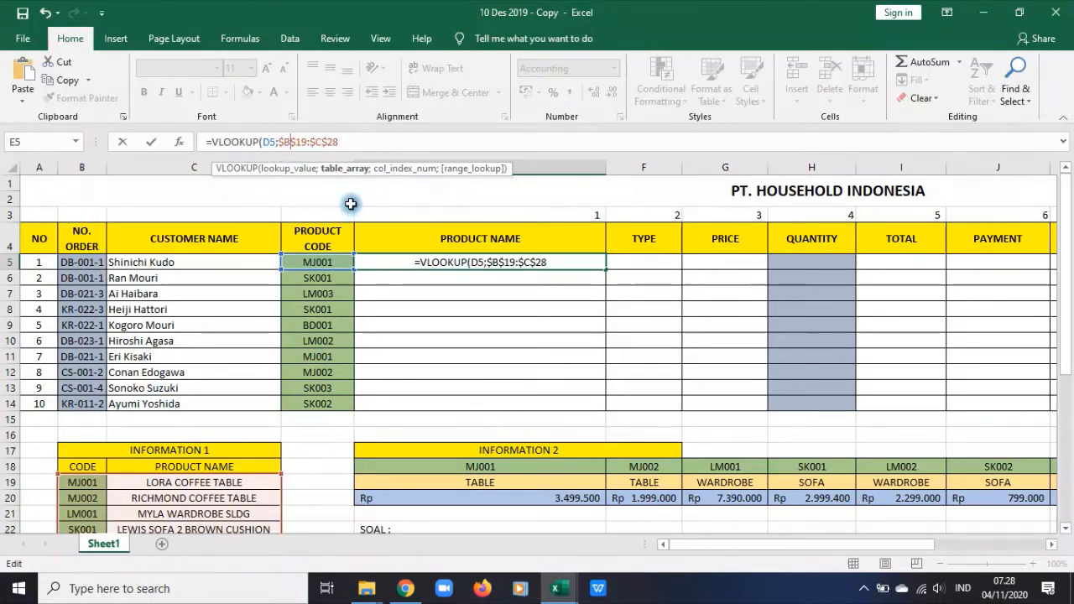
left_click(316, 142)
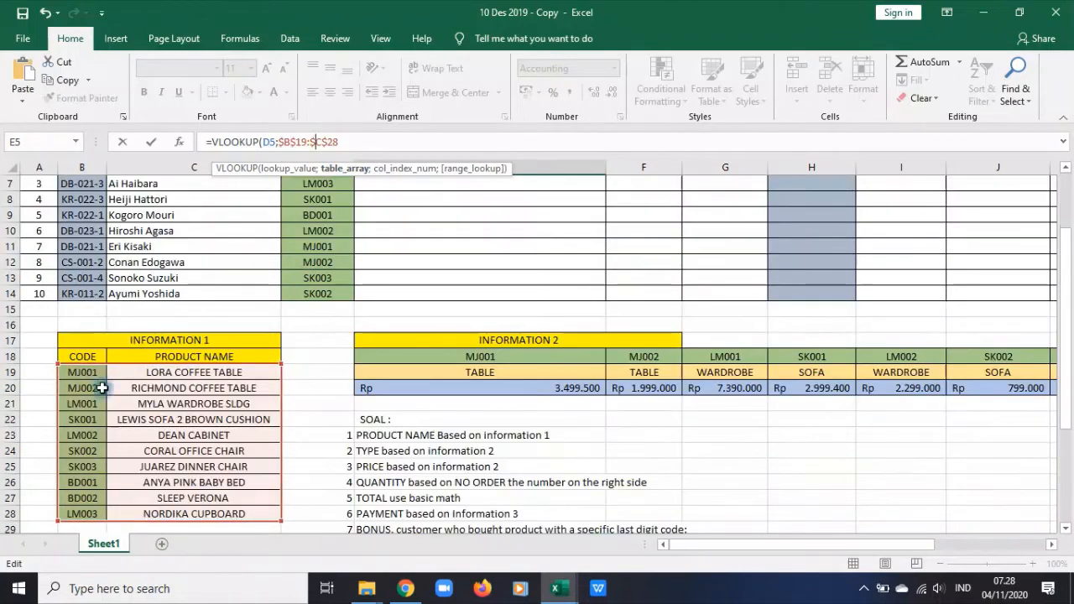
scroll(93, 361, "down", 2)
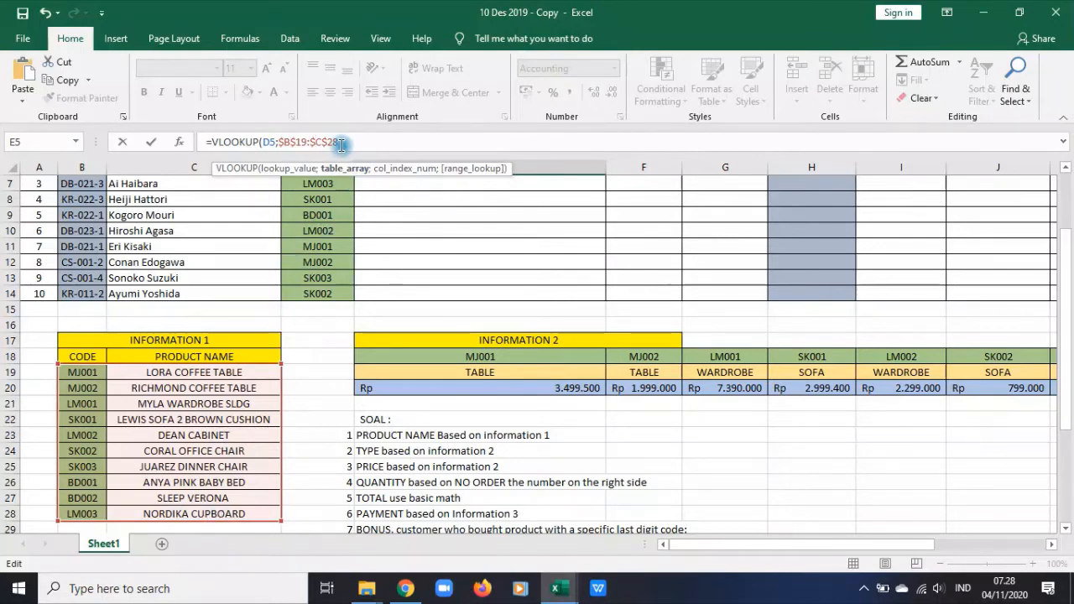
scroll(427, 280, "up", 2)
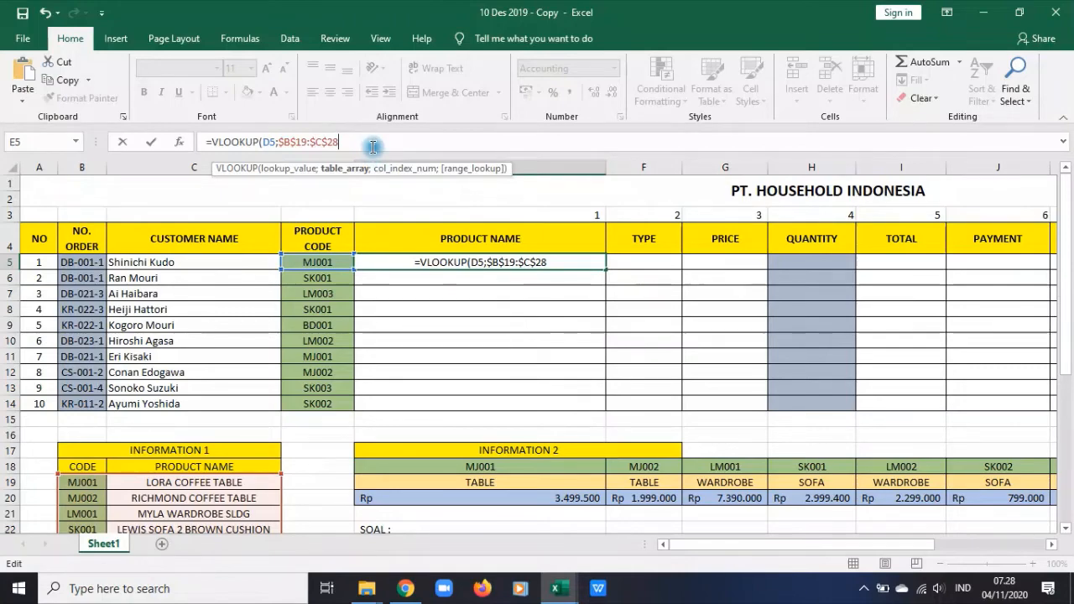
type(";")
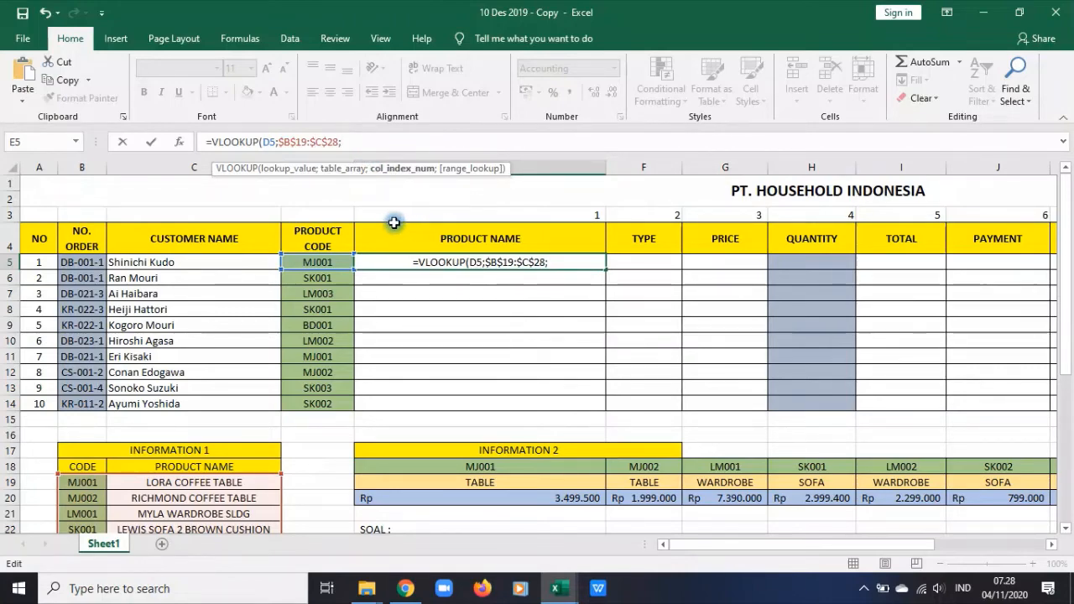
scroll(394, 227, "down", 2)
scroll(402, 239, "up", 2)
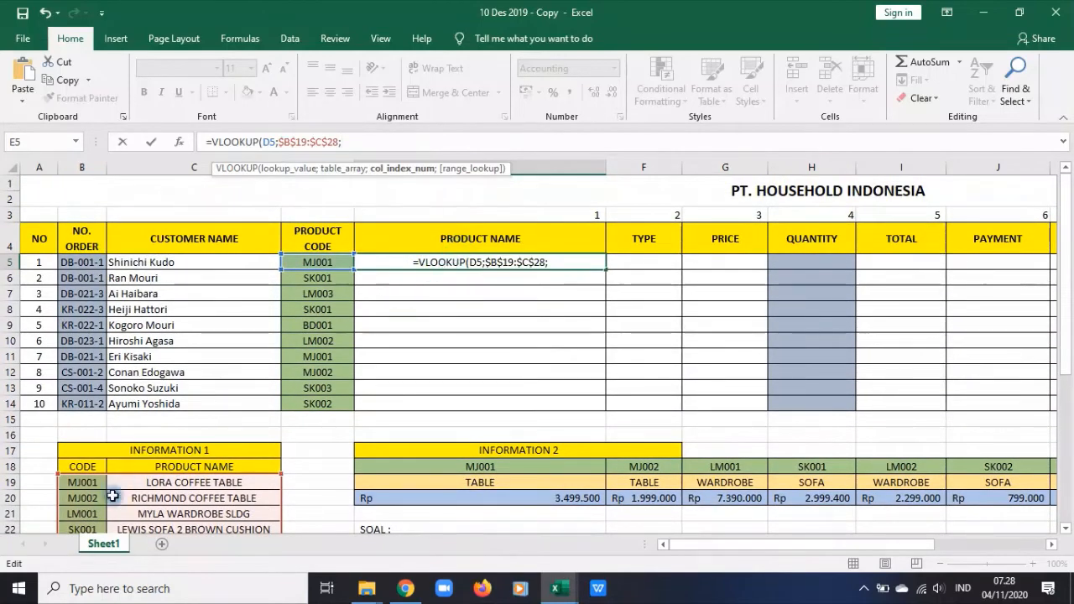
scroll(172, 457, "down", 2)
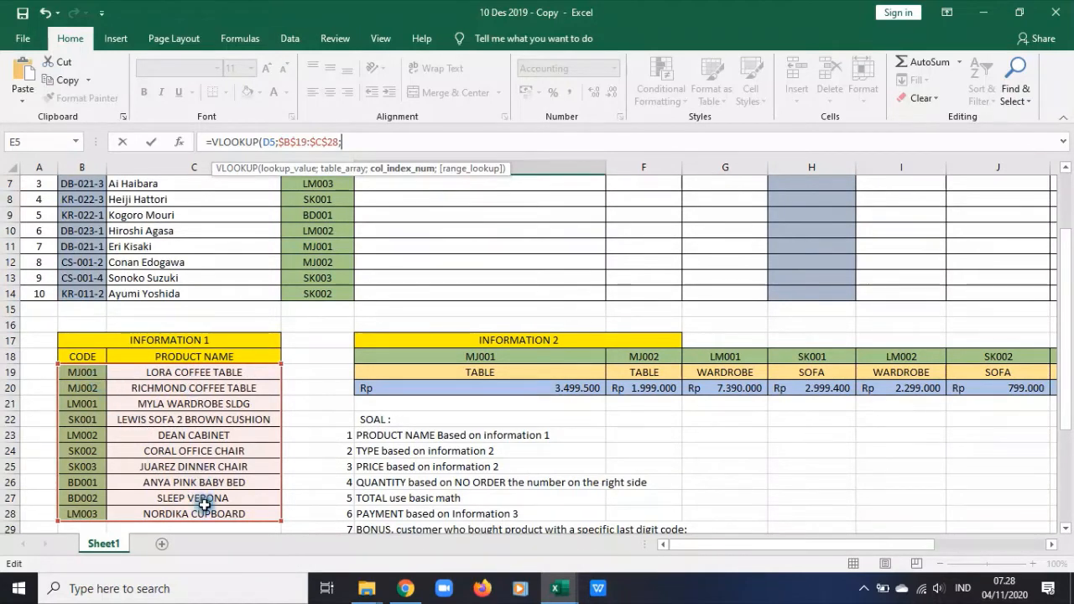
scroll(205, 499, "down", 1)
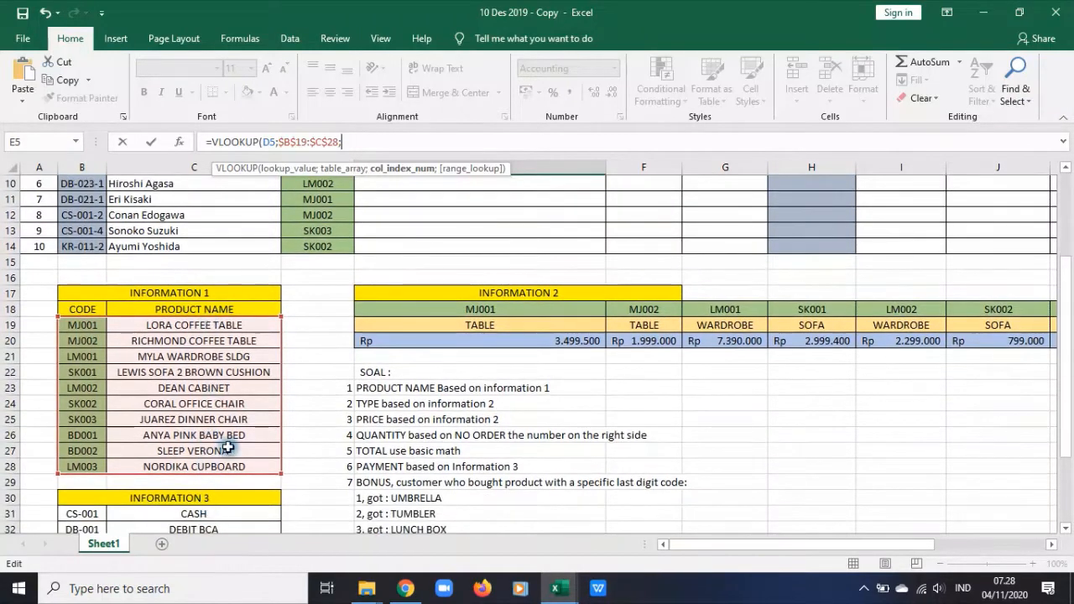
scroll(382, 415, "up", 3)
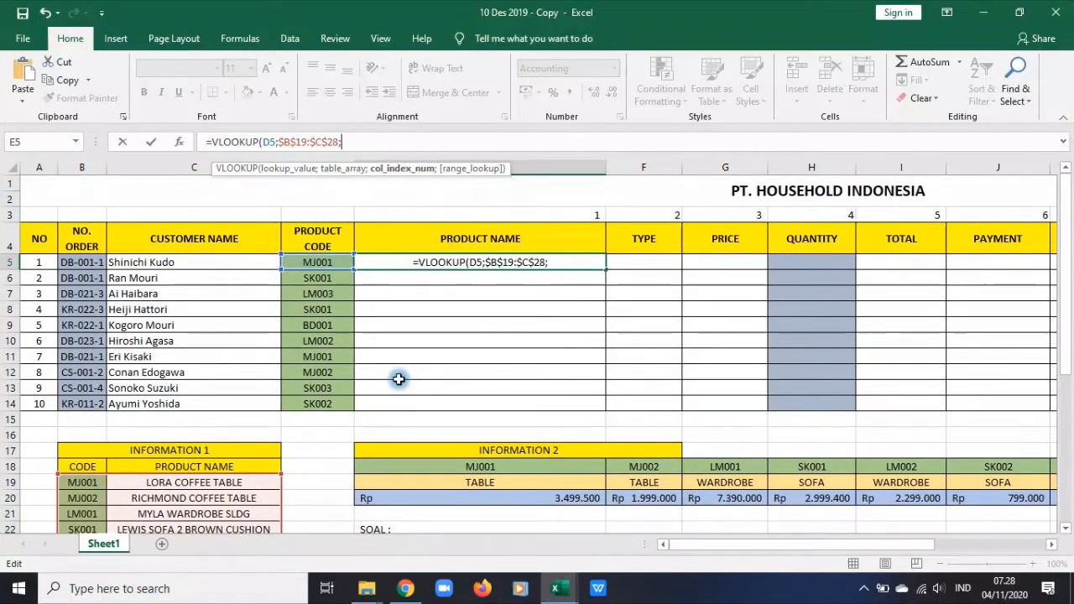
type("2")
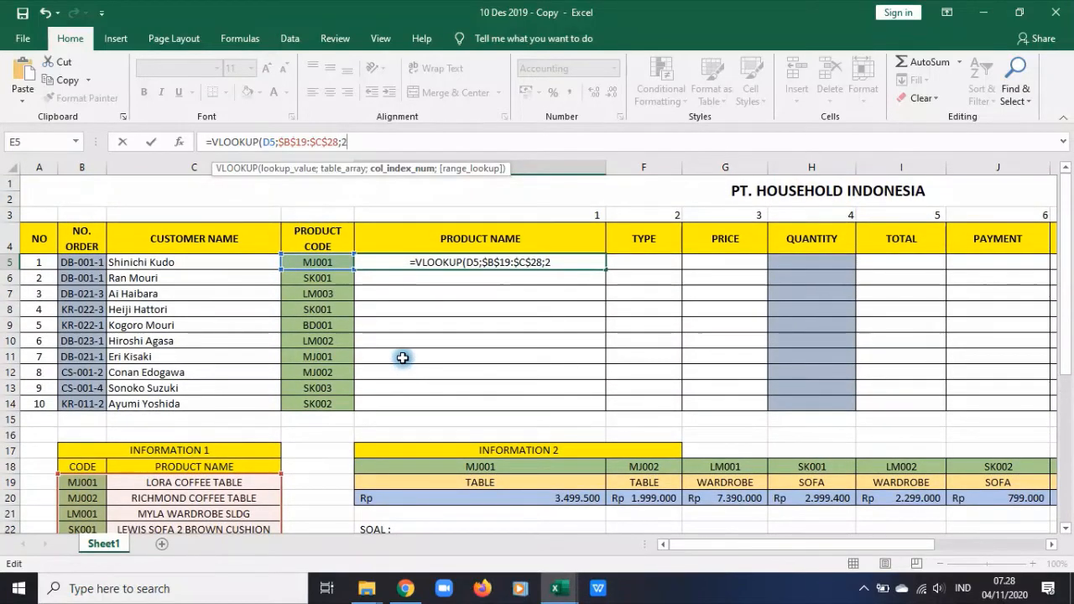
- Finish the E5 VLOOKUP with range lookup 0 and fill the formula down the PRODUCT NAME column to E14
type(";")
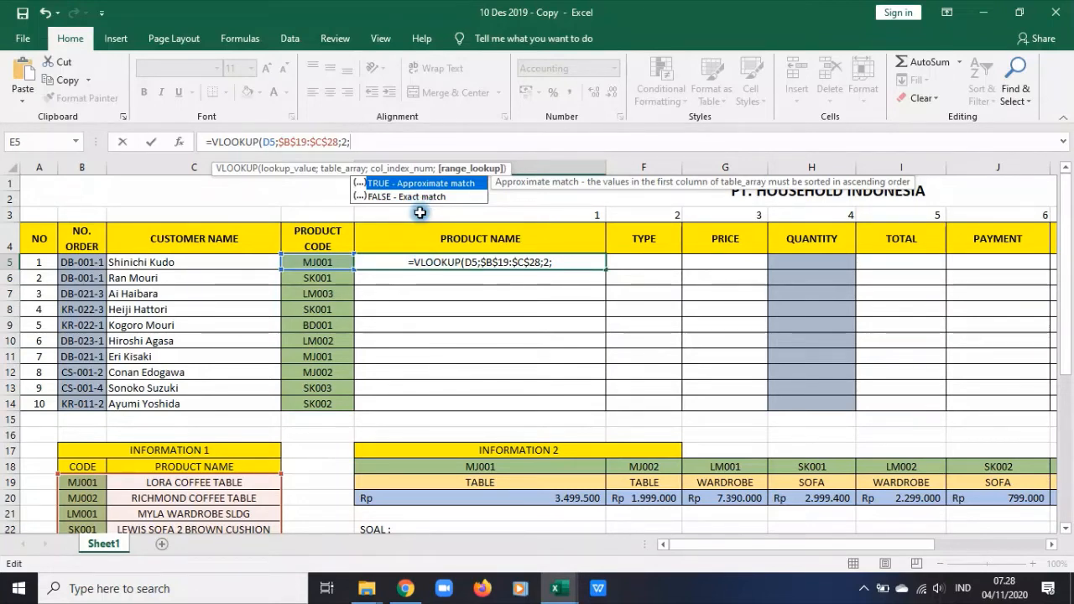
type("0")
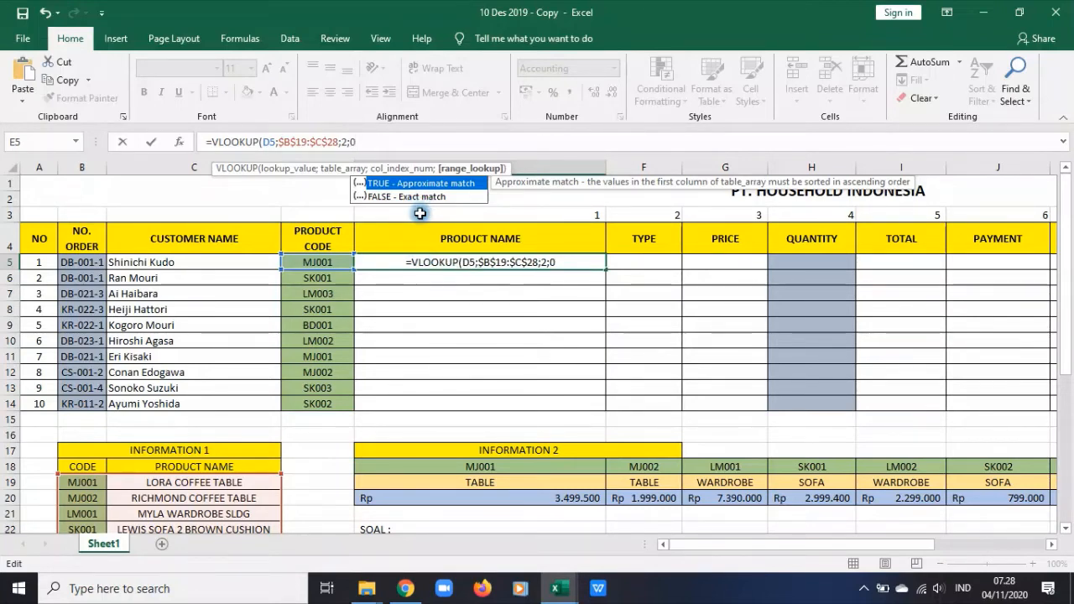
type(")")
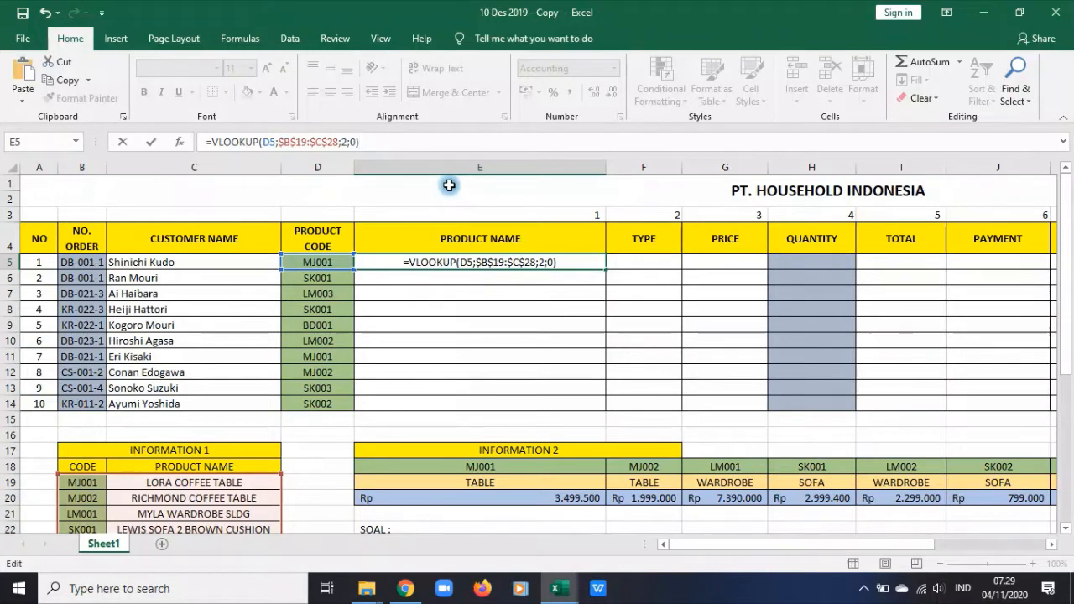
key("Return")
left_click(548, 264)
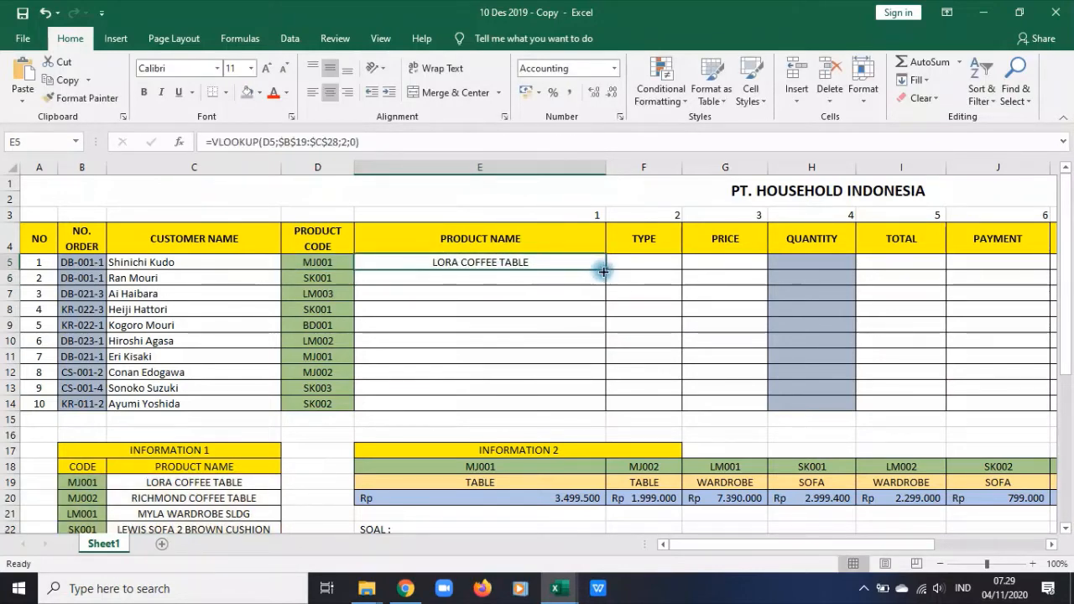
left_click_drag(603, 270, 605, 410)
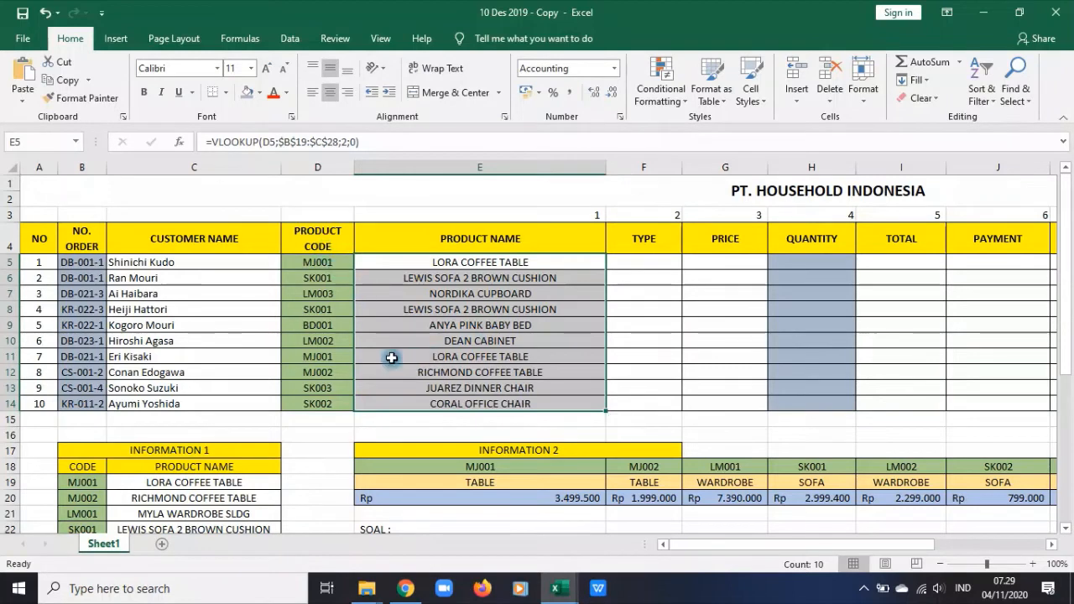
- Compare the filled product names and codes with Information 1, and examine the codes and types in the Information 2 table
left_click(179, 481)
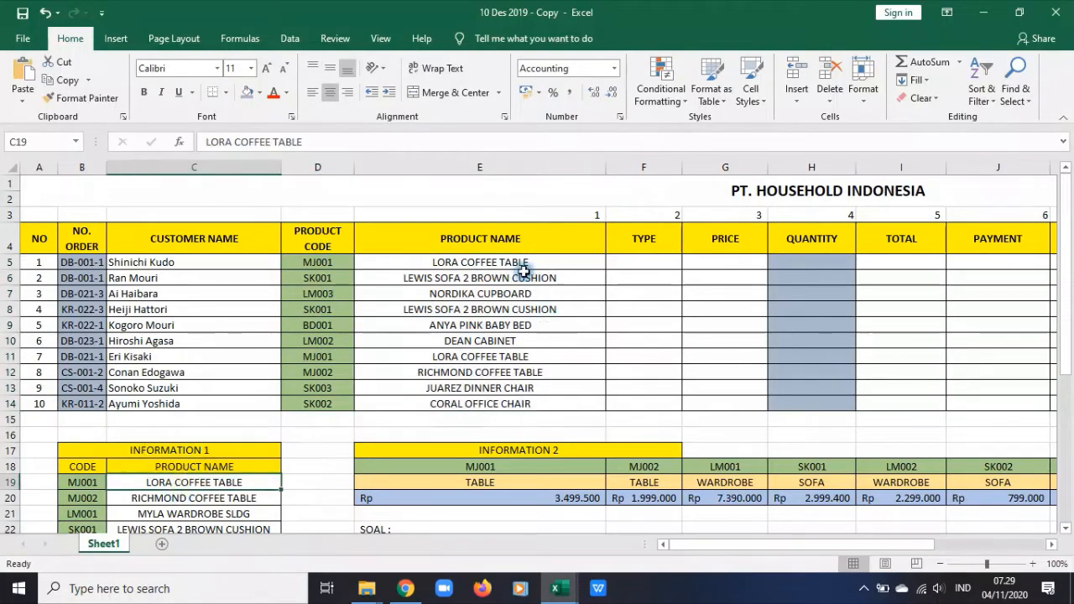
left_click(588, 263)
left_click(571, 401)
left_click(349, 308)
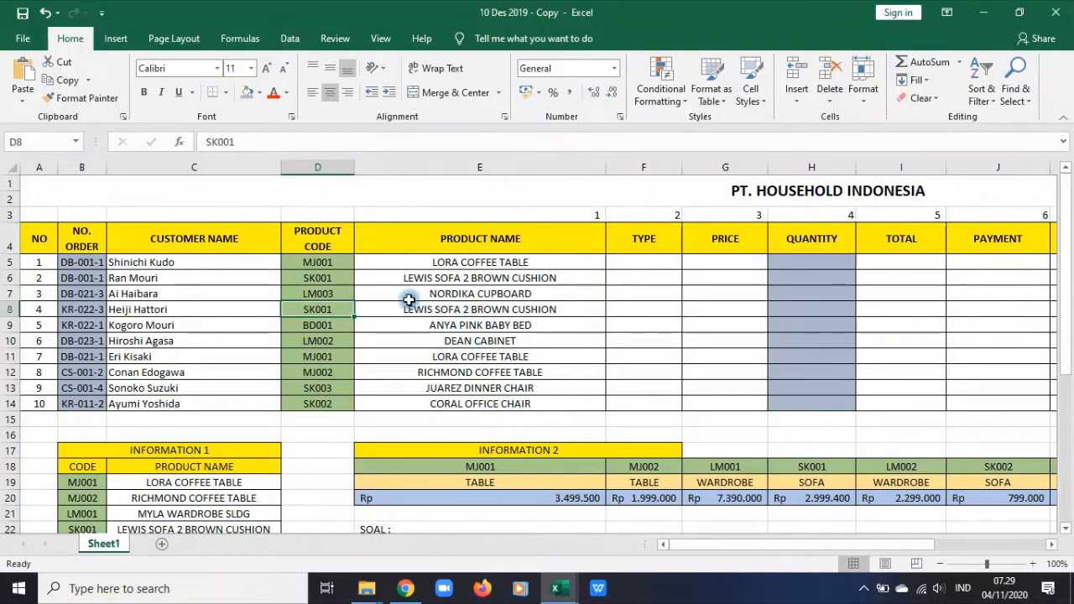
left_click_drag(323, 262, 324, 425)
scroll(156, 495, "down", 3)
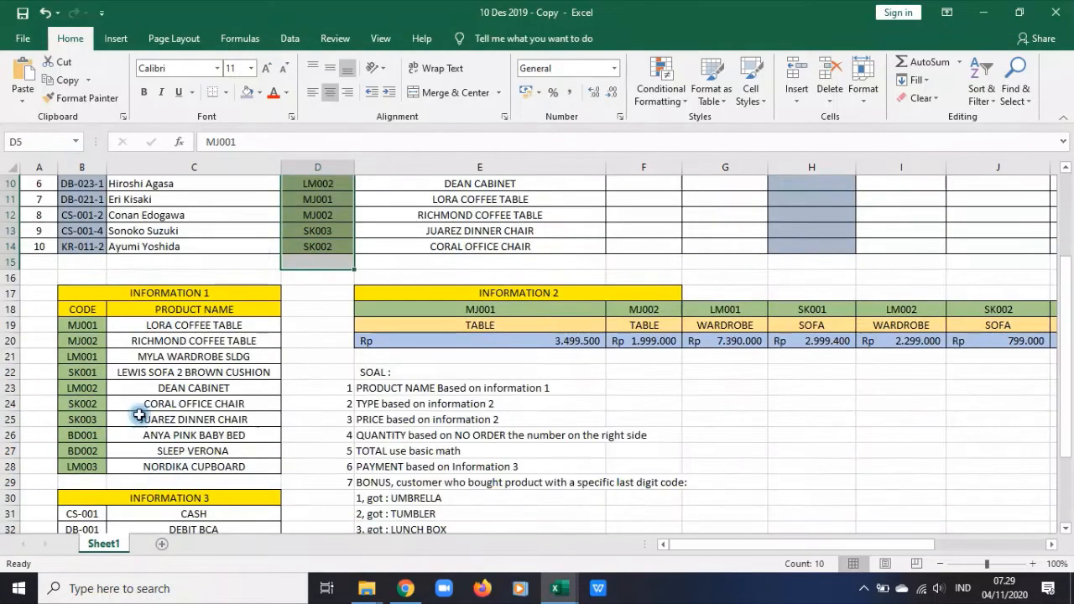
left_click_drag(75, 325, 260, 463)
left_click_drag(503, 310, 515, 329)
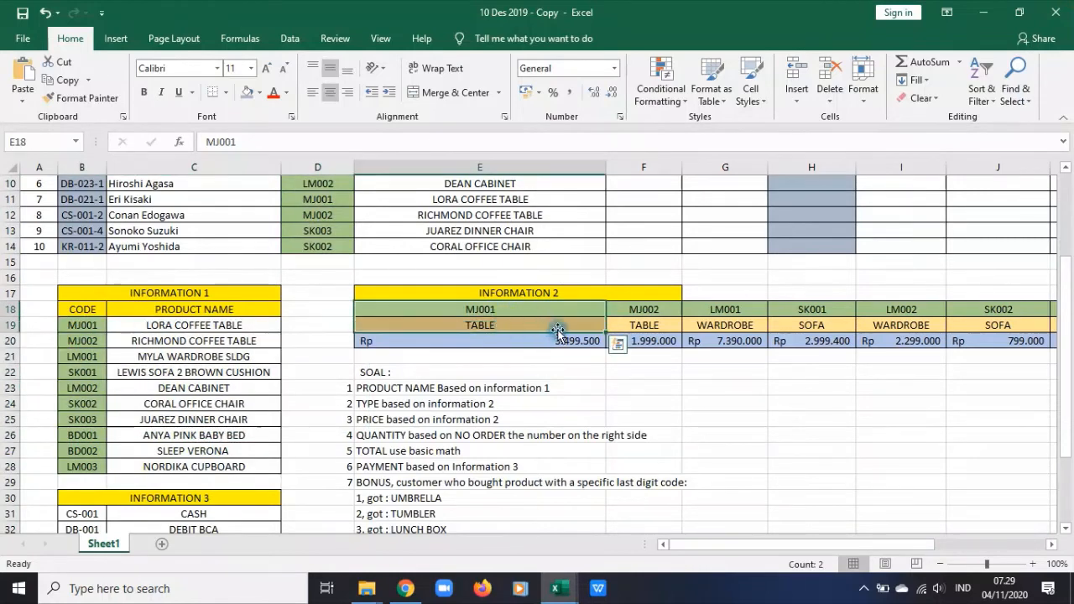
left_click_drag(710, 544, 863, 541)
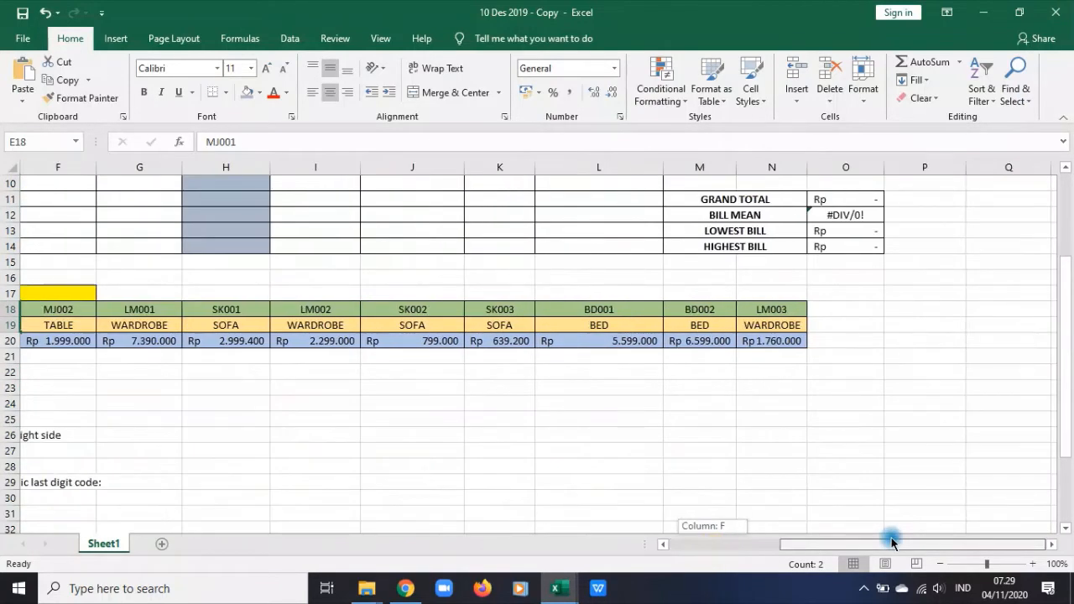
scroll(544, 458, "up", 1)
left_click(747, 544)
scroll(730, 361, "up", 2)
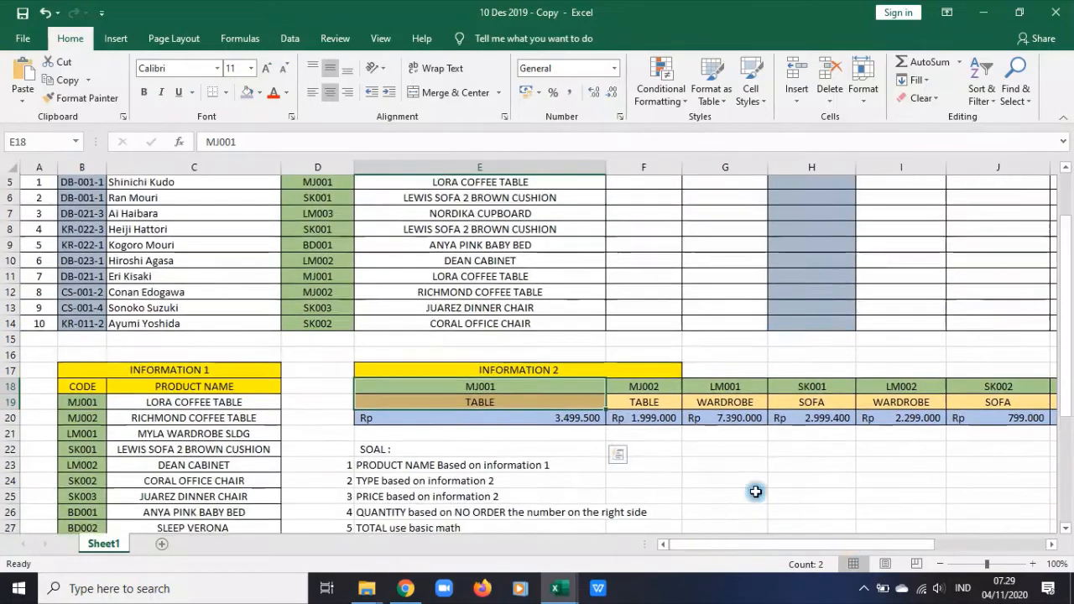
- Start an HLOOKUP formula in TYPE cell F5 with product code D5 as the lookup value
left_click(651, 278)
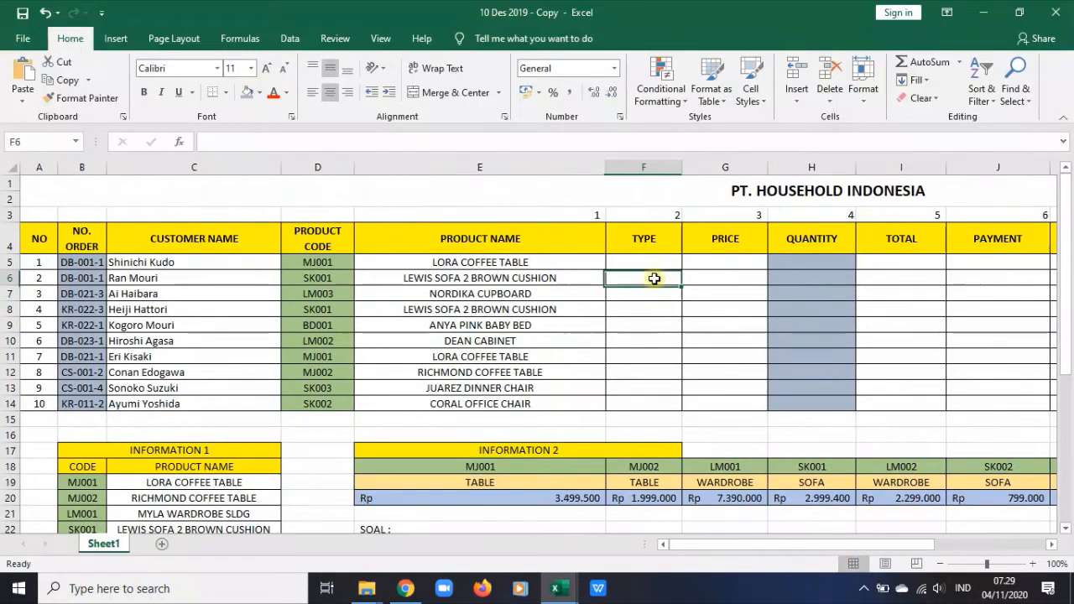
left_click(642, 263)
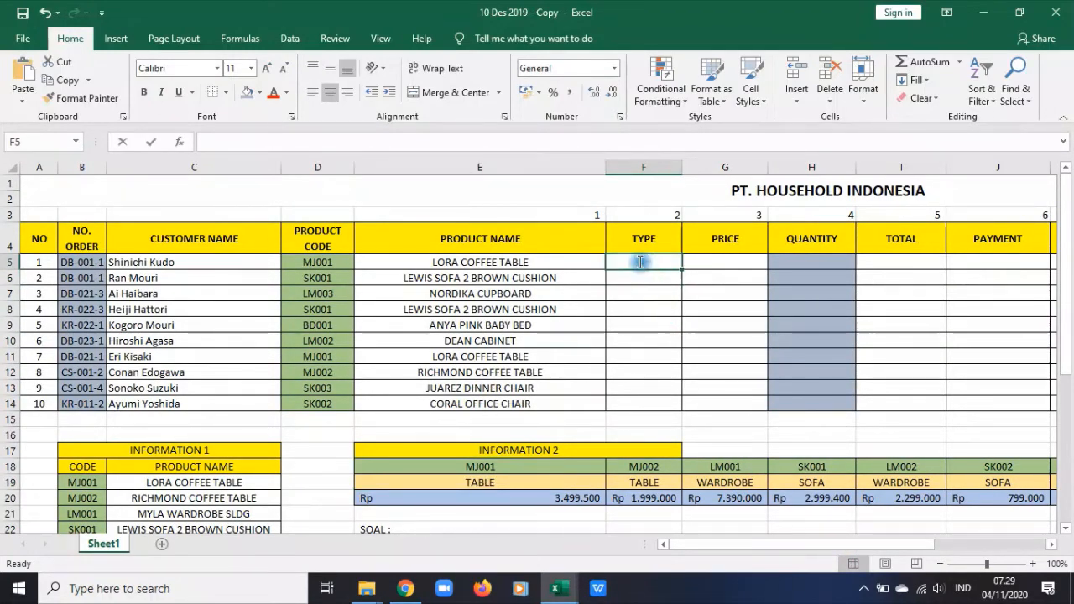
type("=h")
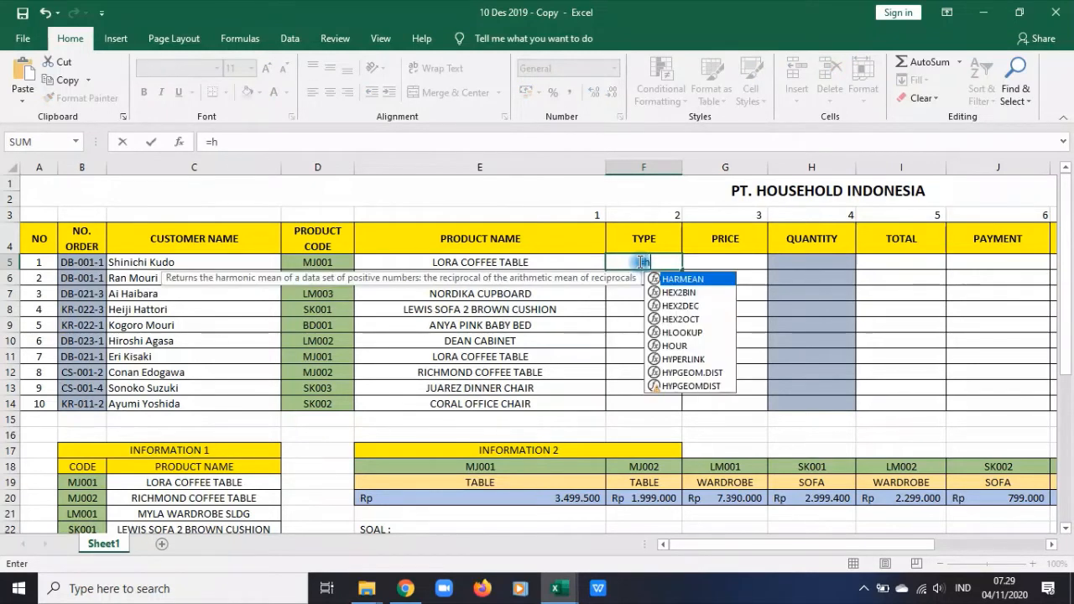
type("lo")
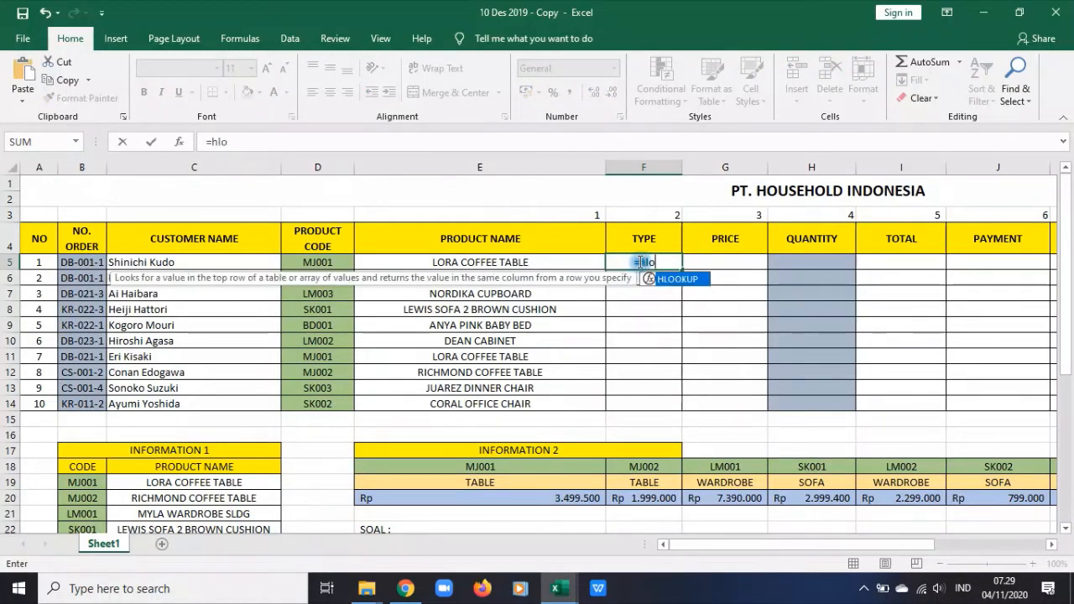
key("Tab")
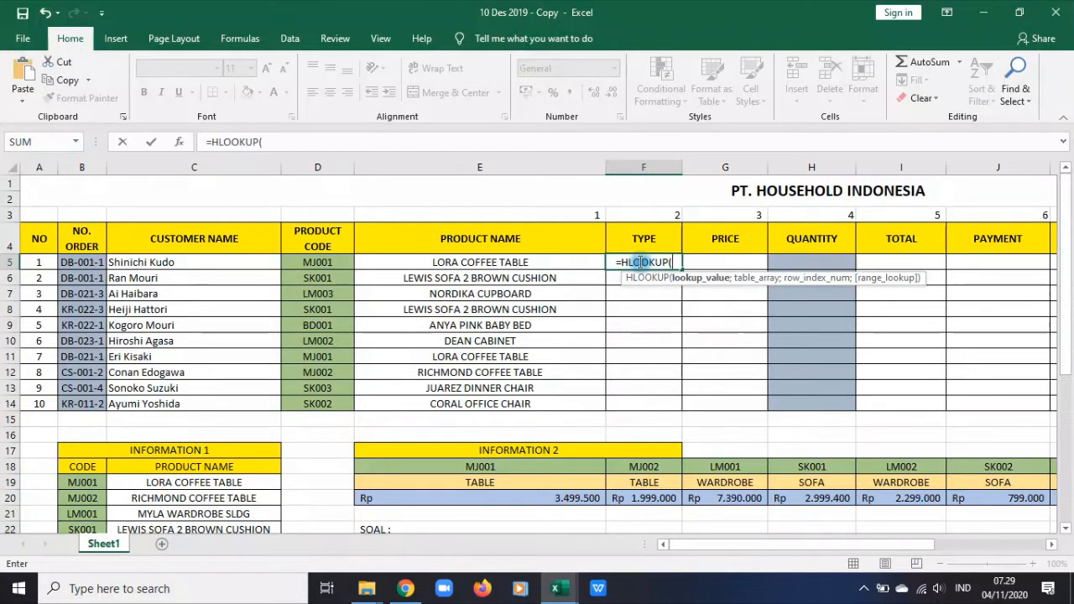
left_click(332, 264)
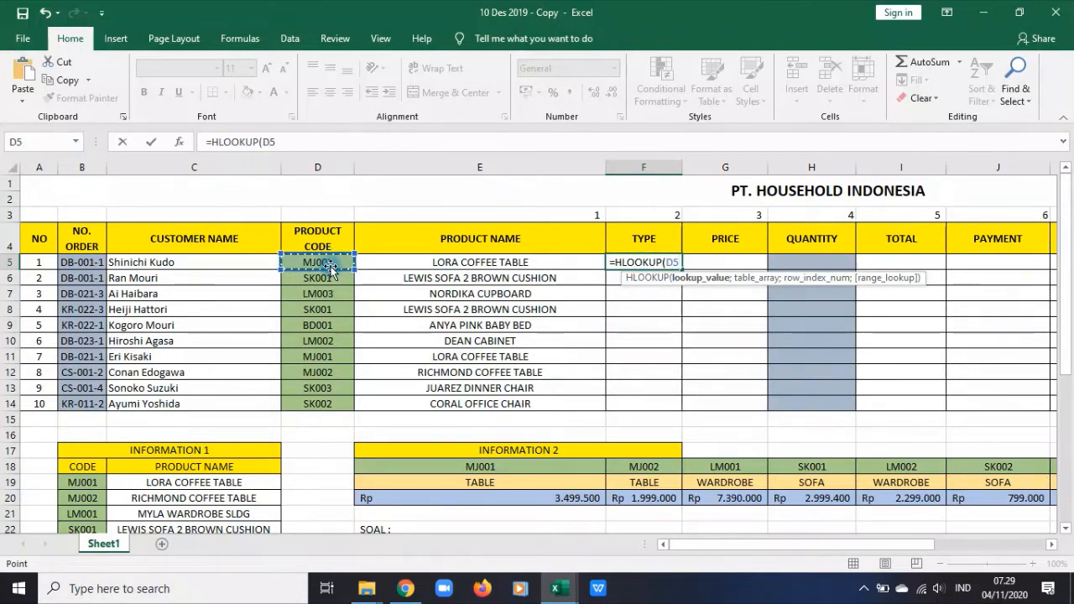
type(";")
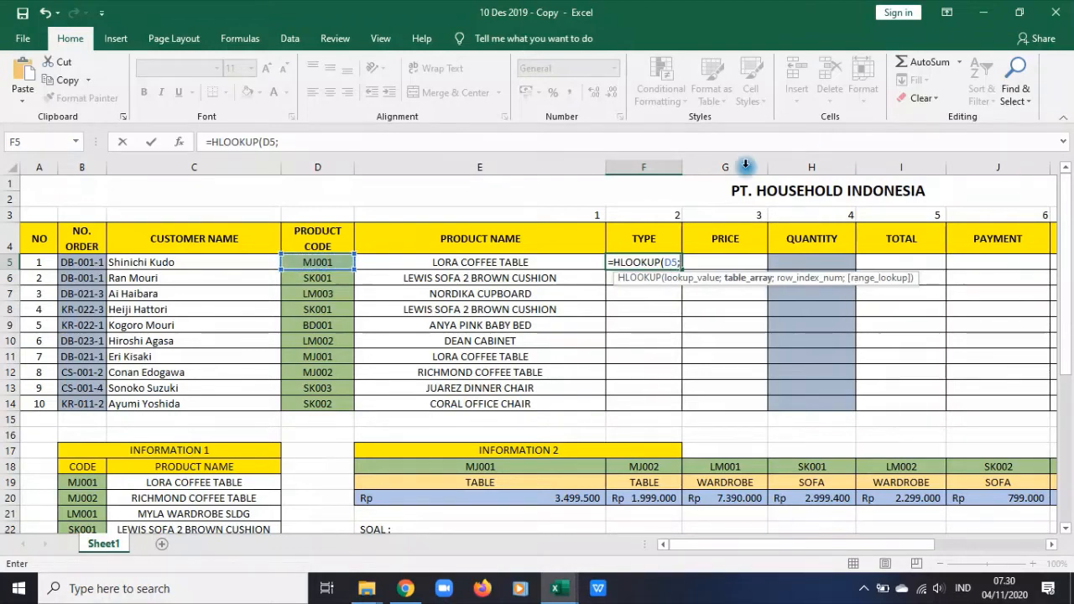
- Set the HLOOKUP table array to the Information 2 range E18:N19 and lock it as $E$18:$N$19
left_click_drag(451, 467, 788, 482)
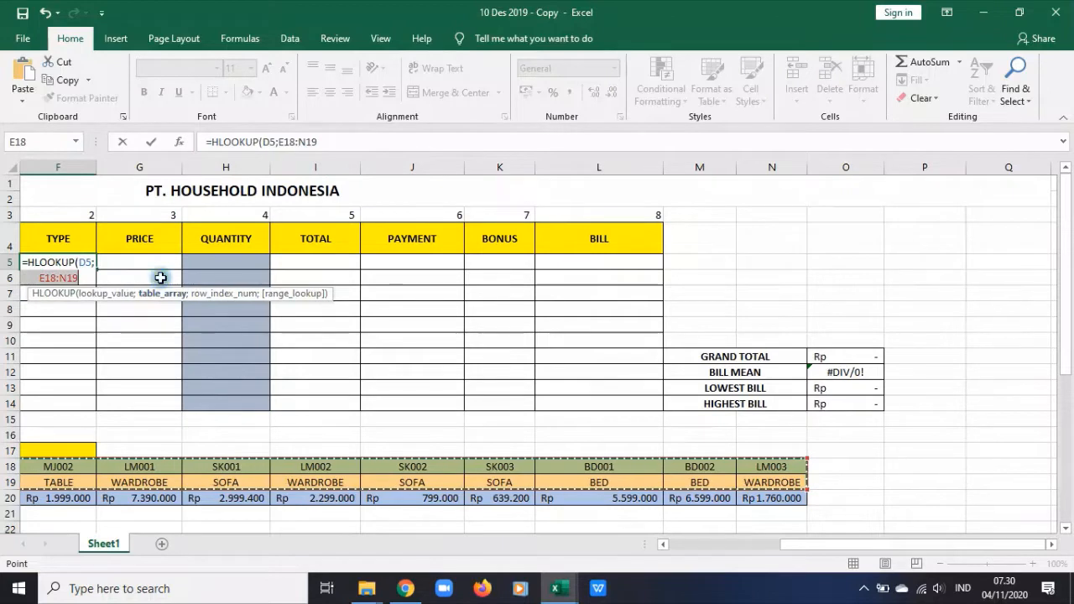
key("F4")
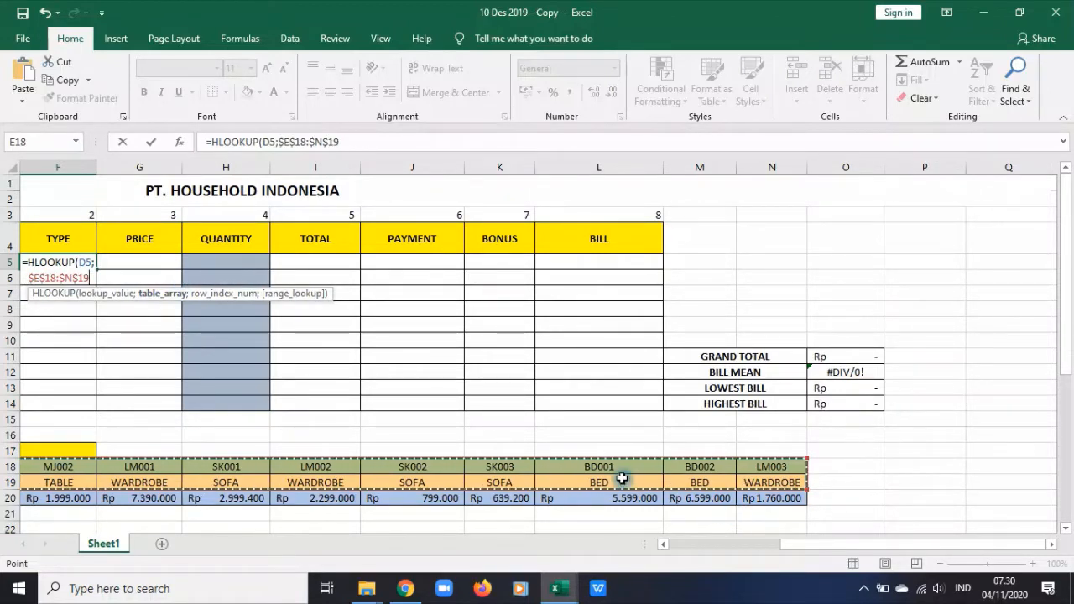
type(";")
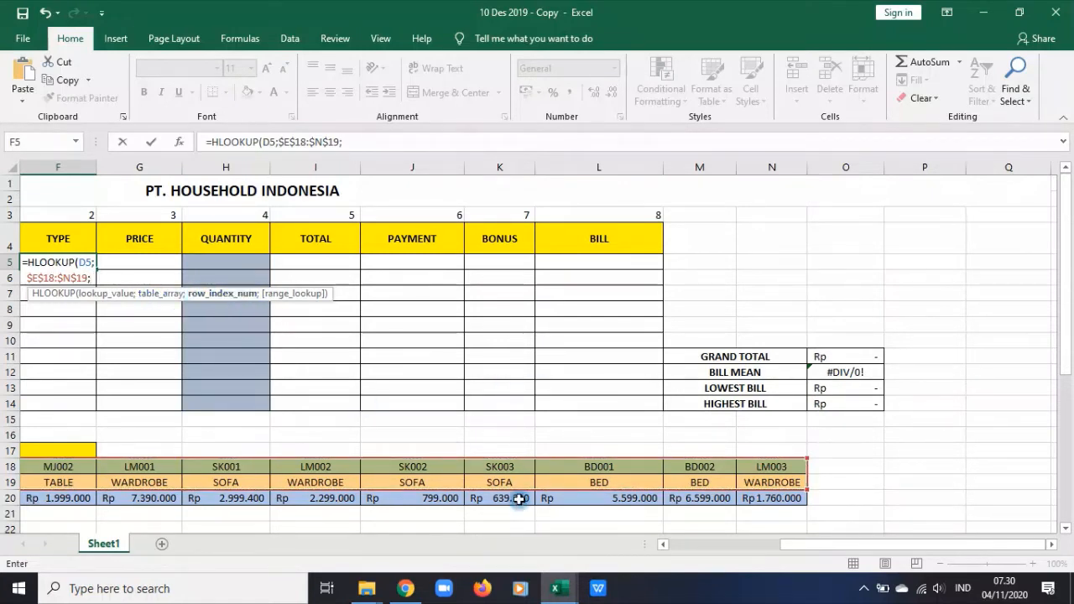
- Finish the F5 HLOOKUP with row index 2 and range lookup 0, and fill the formula down the TYPE column to F14
left_click_drag(782, 545, 662, 549)
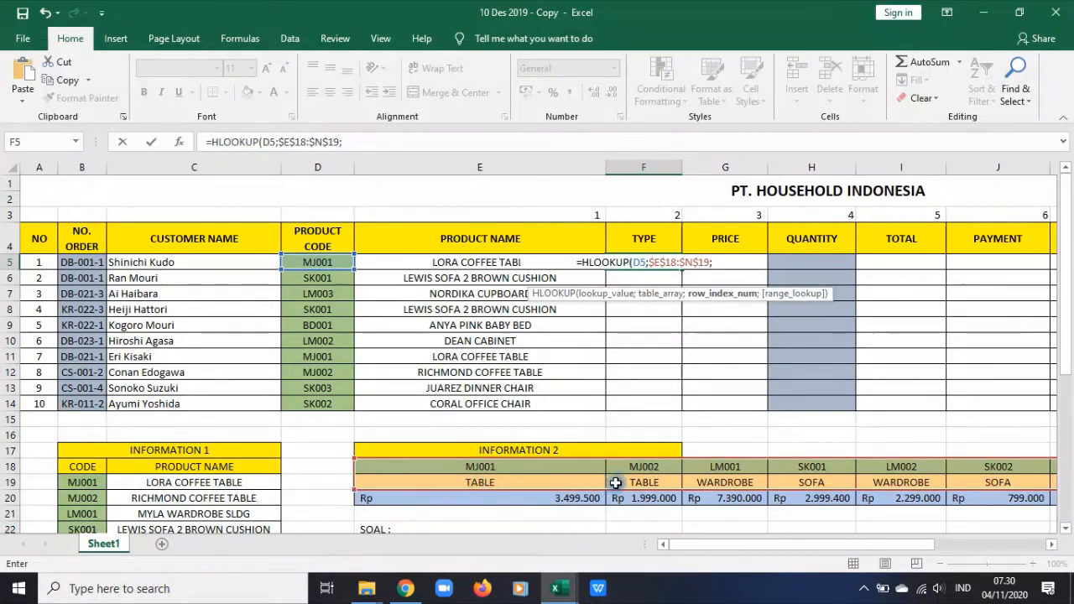
type("2")
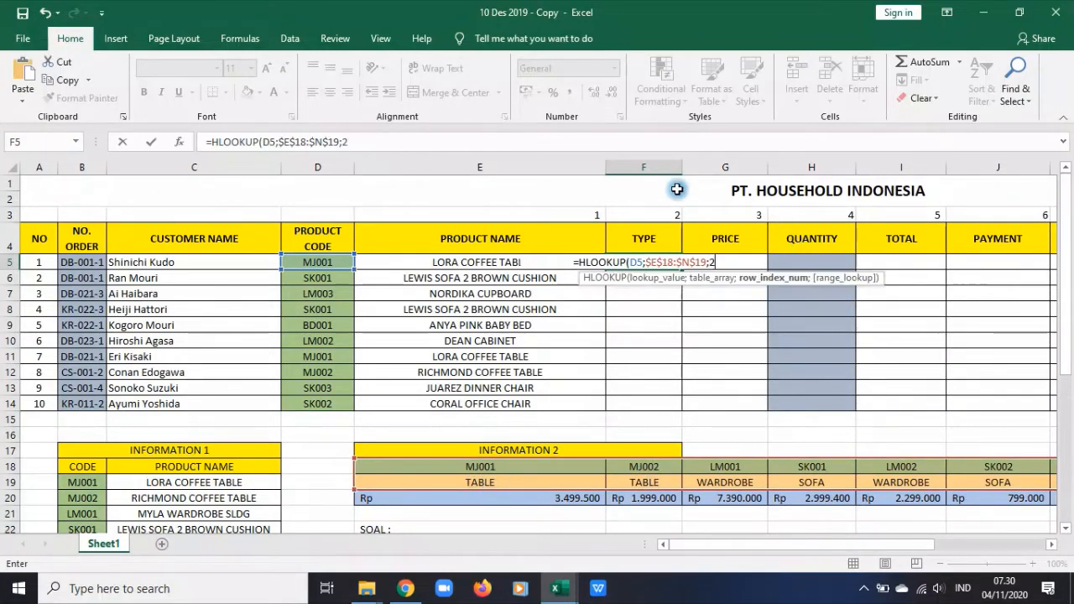
type(";0")
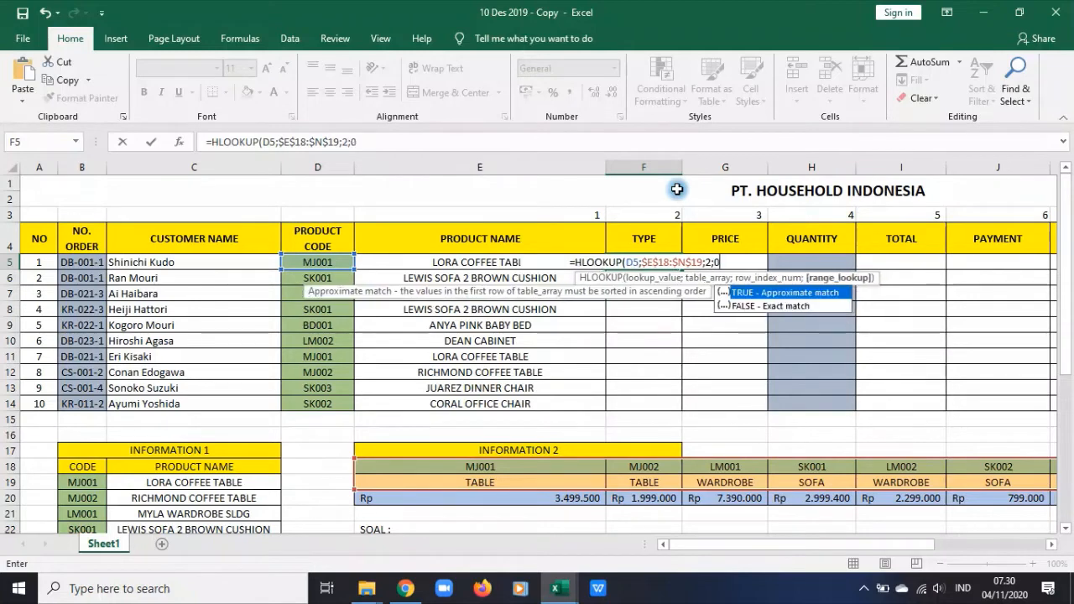
type(")")
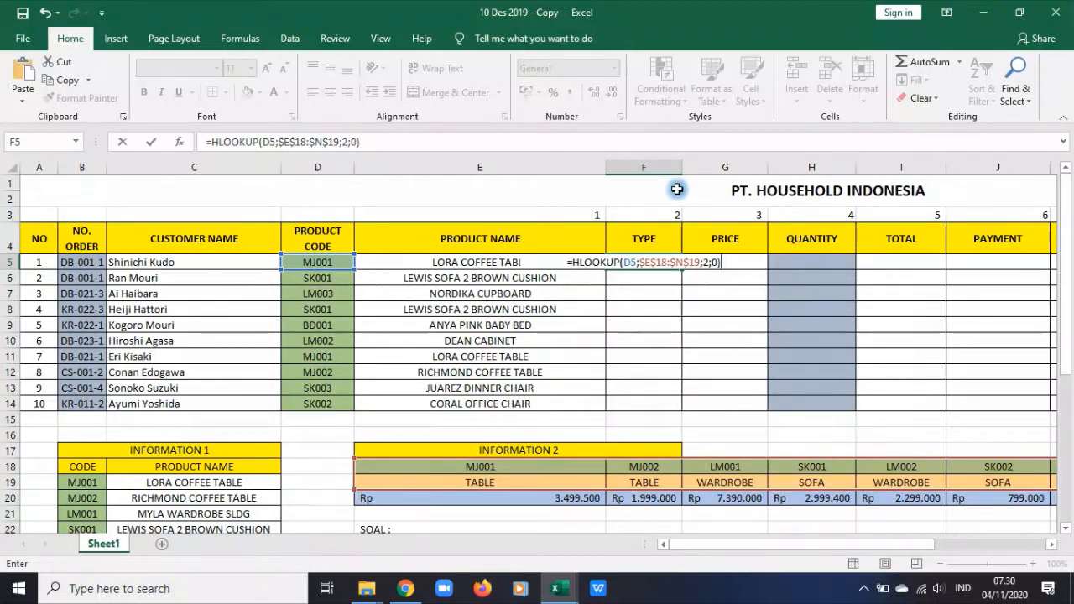
key("Return")
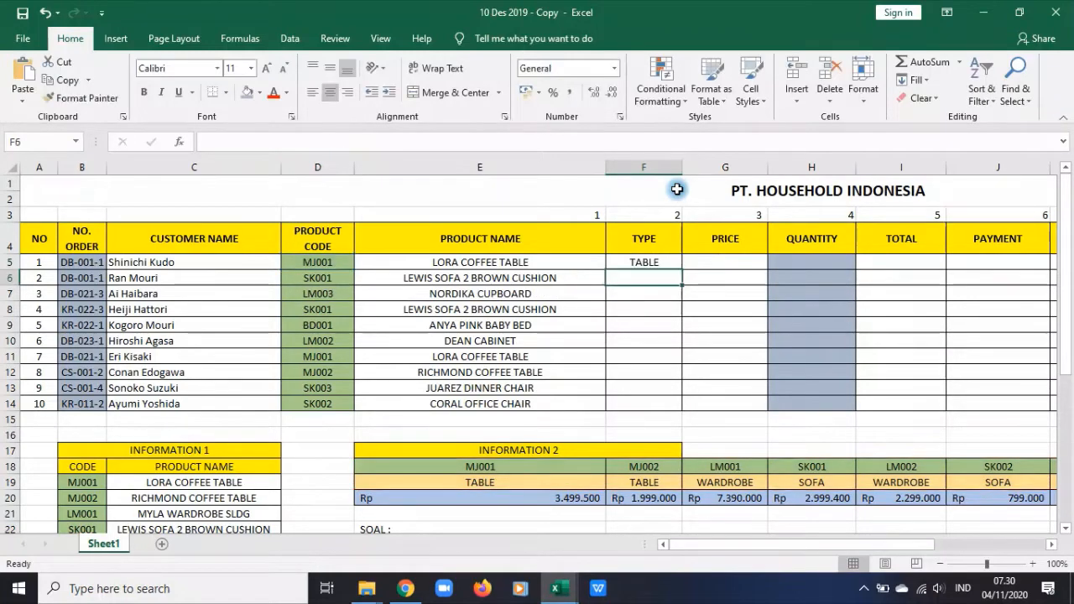
left_click(671, 261)
left_click_drag(685, 268, 669, 411)
- Start an HLOOKUP formula in PRICE cell G5 with product code D5 as the lookup value
left_click(738, 275)
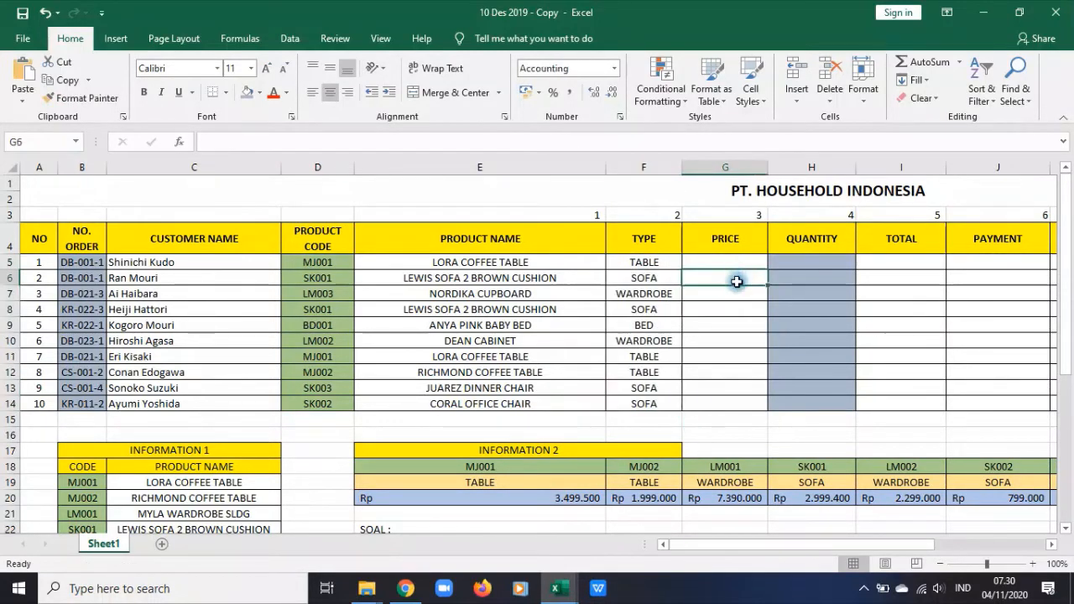
scroll(737, 282, "down", 2)
scroll(645, 443, "up", 1)
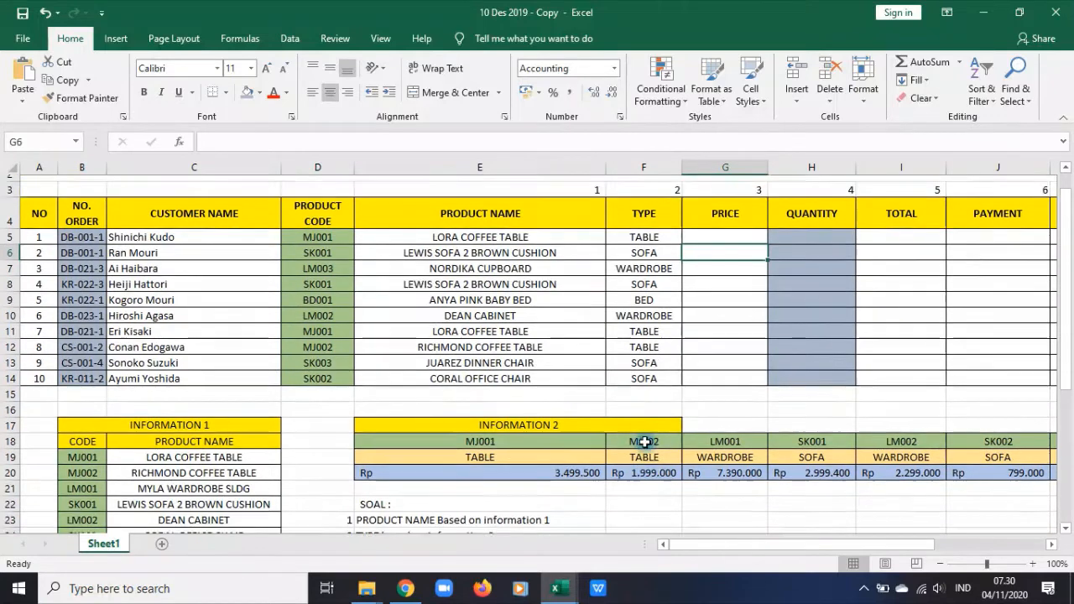
scroll(645, 443, "up", 1)
left_click(725, 260)
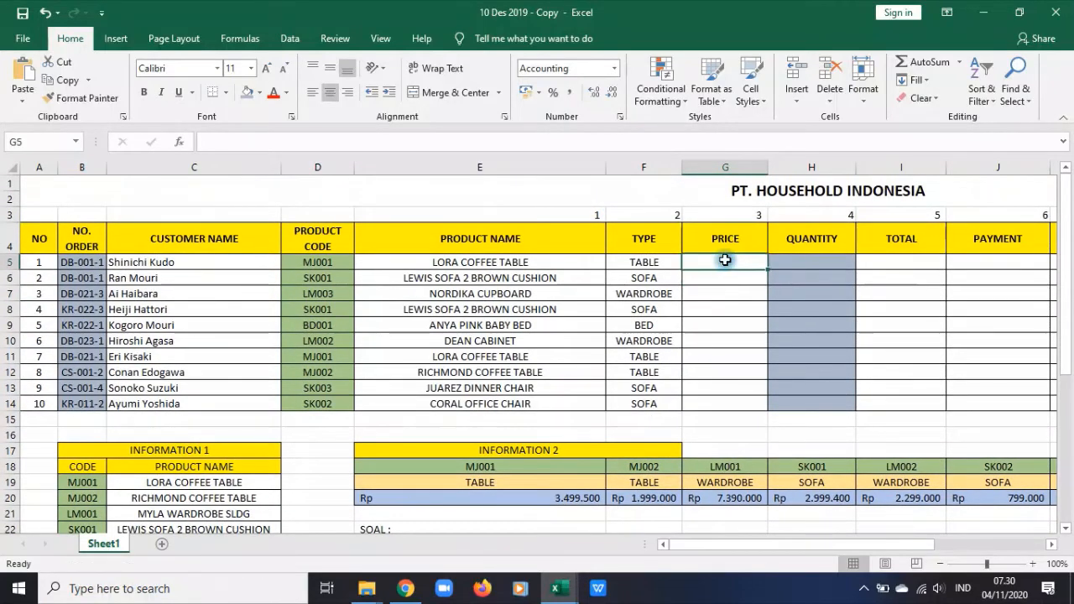
type("=")
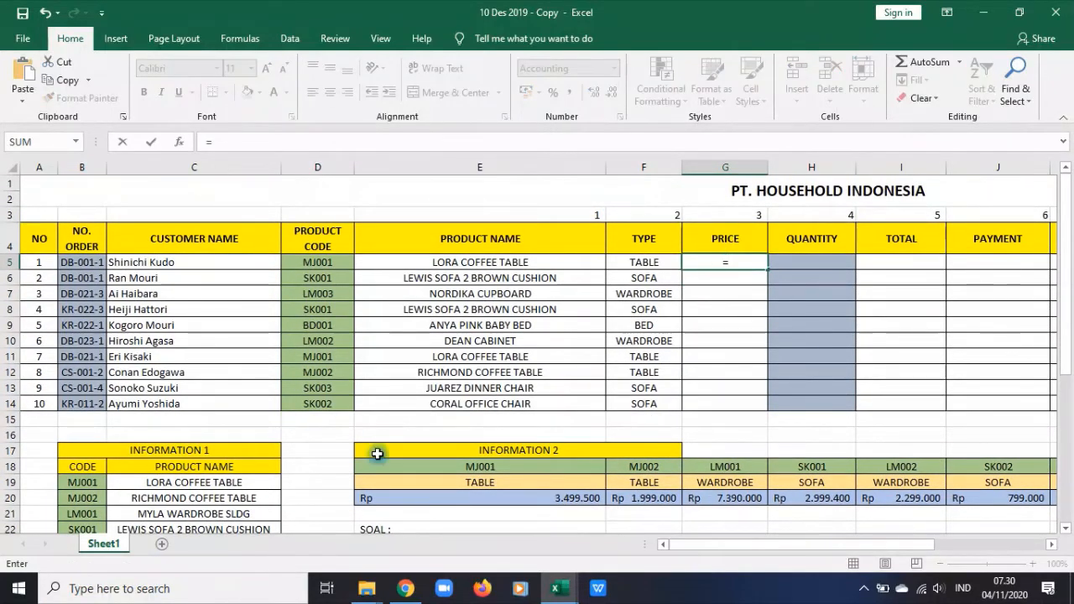
type("h")
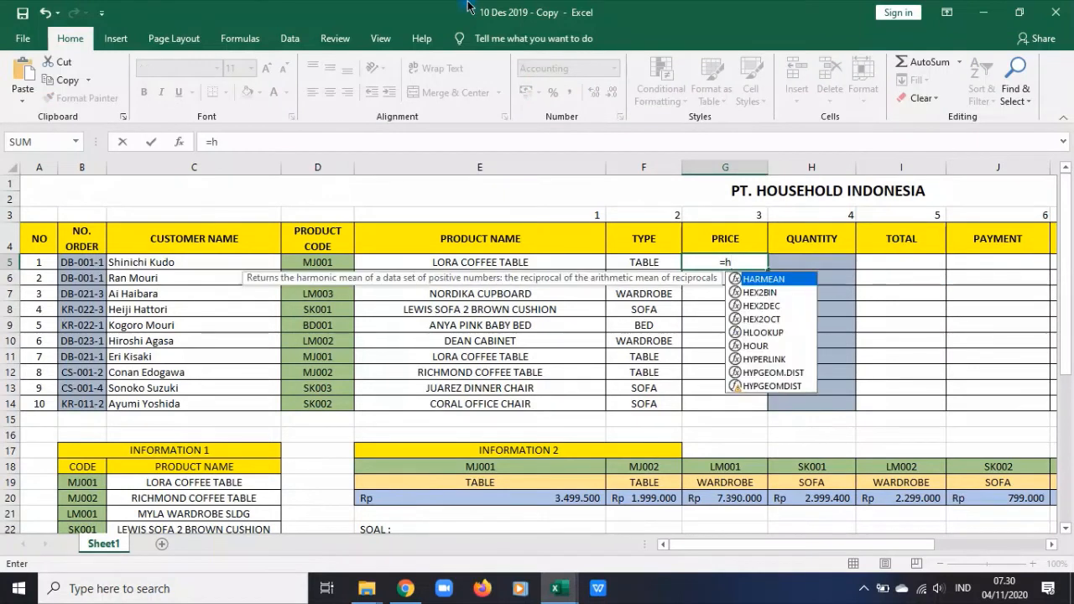
type("lo")
key("Tab")
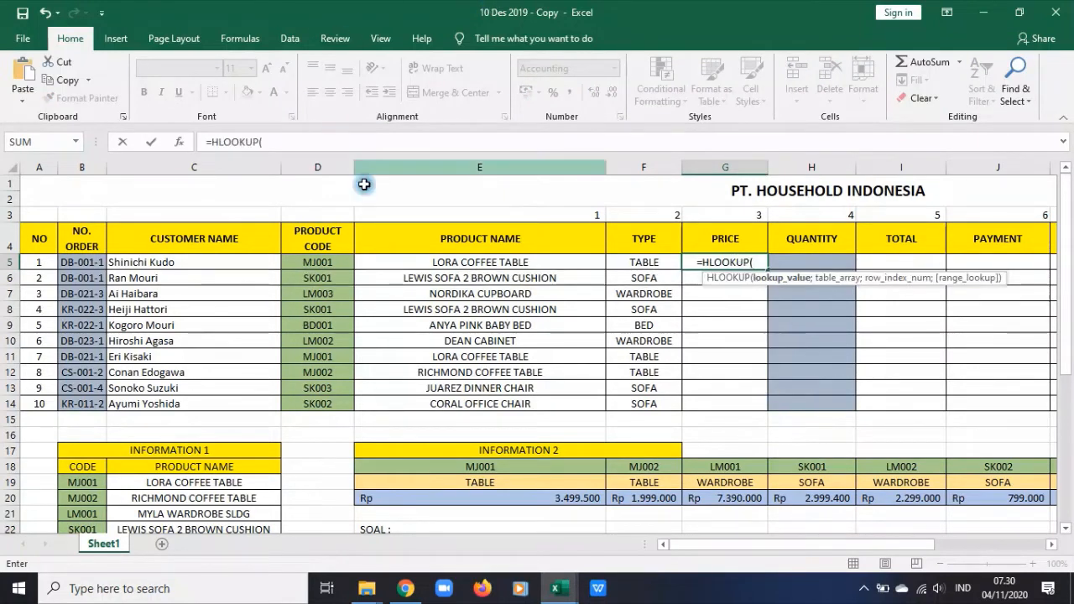
left_click(324, 262)
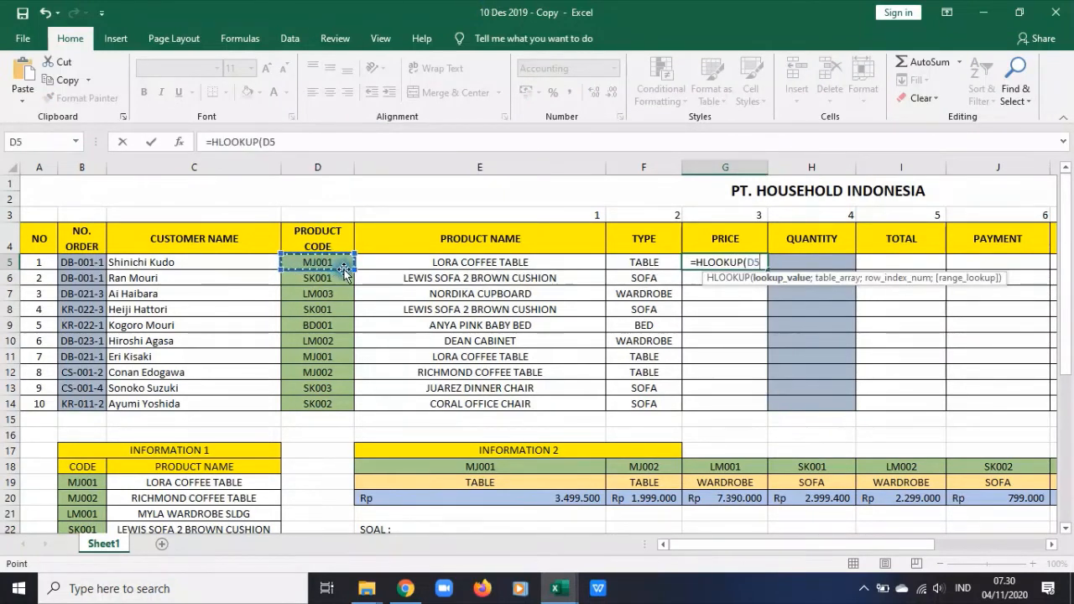
- Set the G5 HLOOKUP table array to the Information 2 range E18:N20 and lock it as $E$18:$N$20
type(";")
left_click_drag(420, 458, 773, 499)
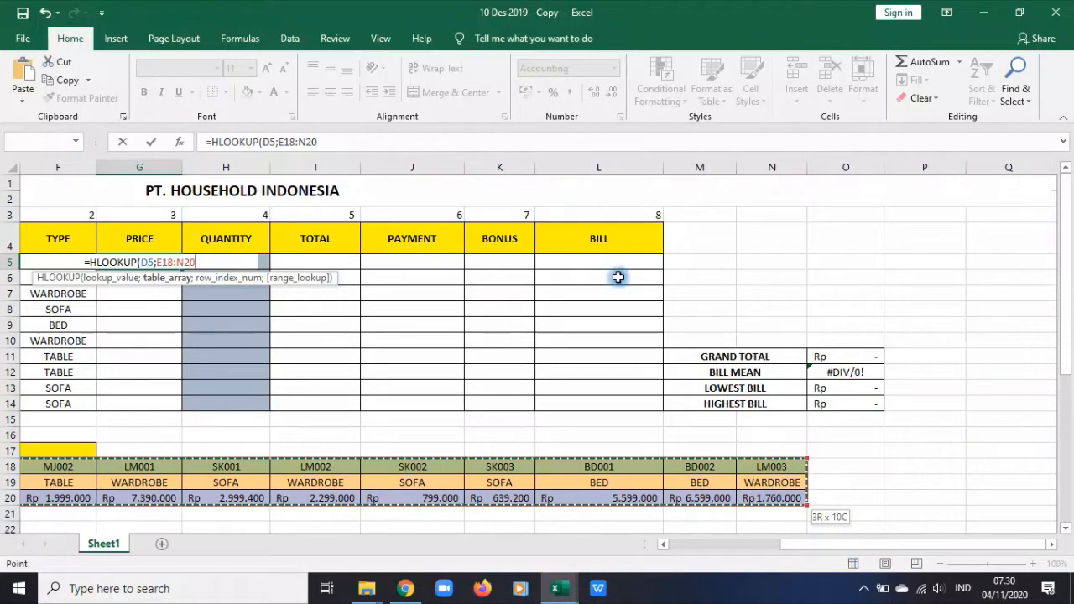
left_click(186, 280)
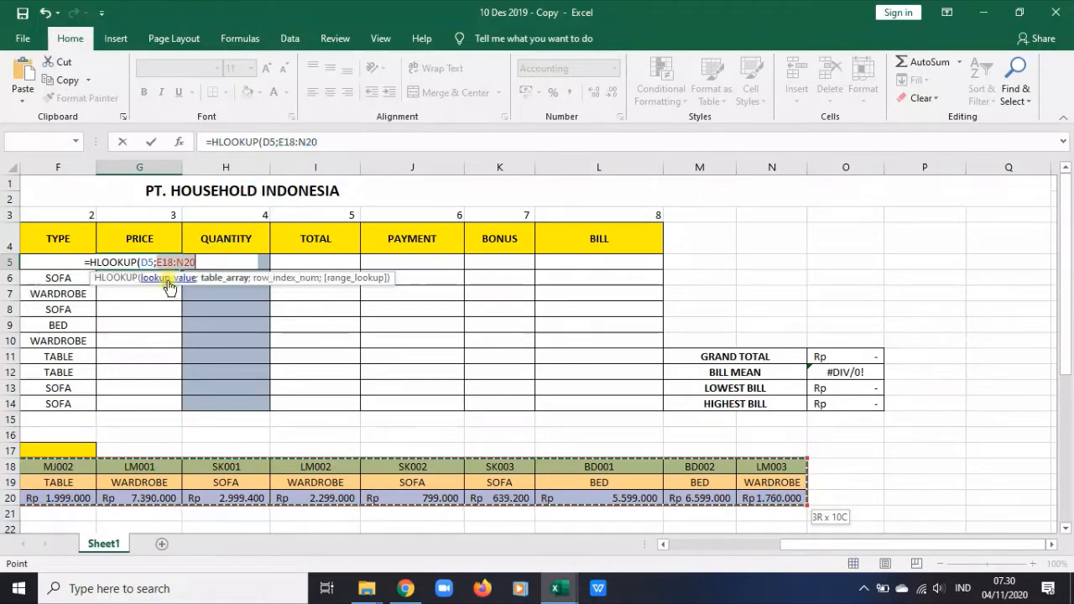
key("F4")
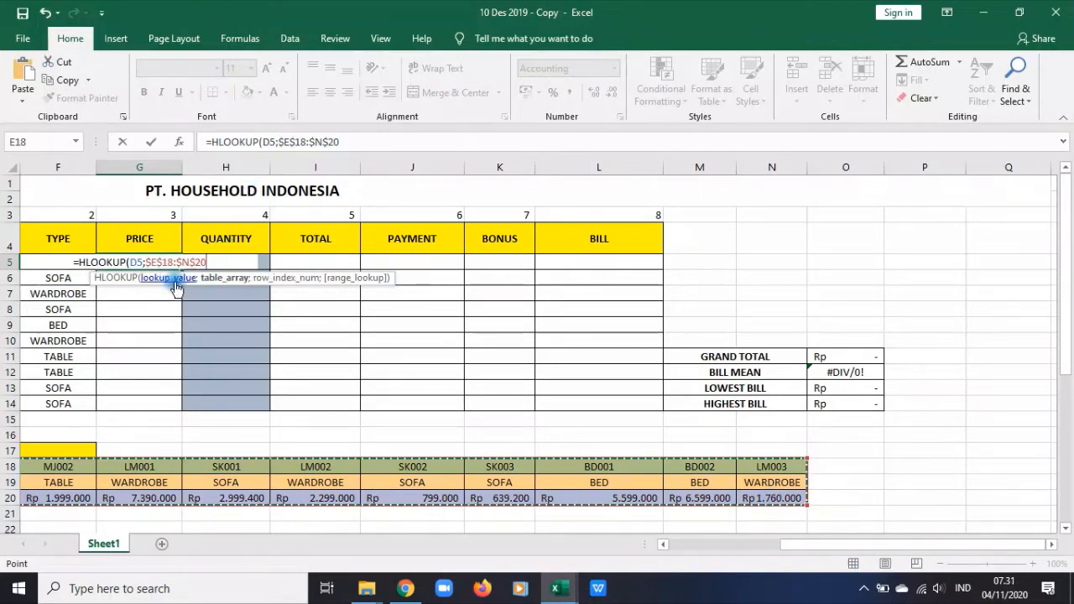
type(";")
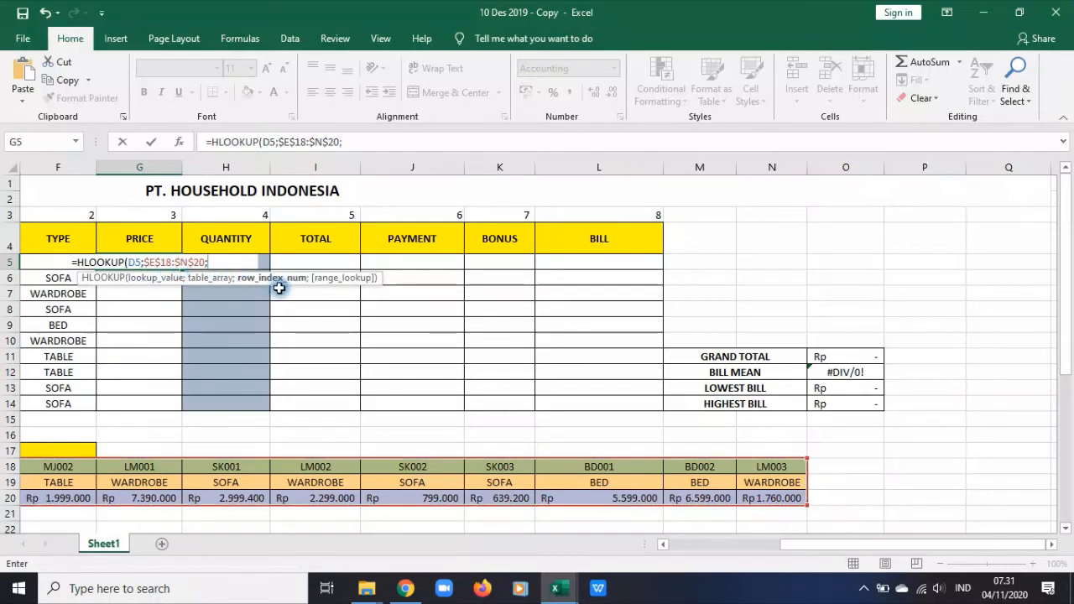
- Finish the G5 HLOOKUP with row index 3 and range lookup FALSE, and fill the formula down the PRICE column to G14
left_click_drag(803, 542, 695, 545)
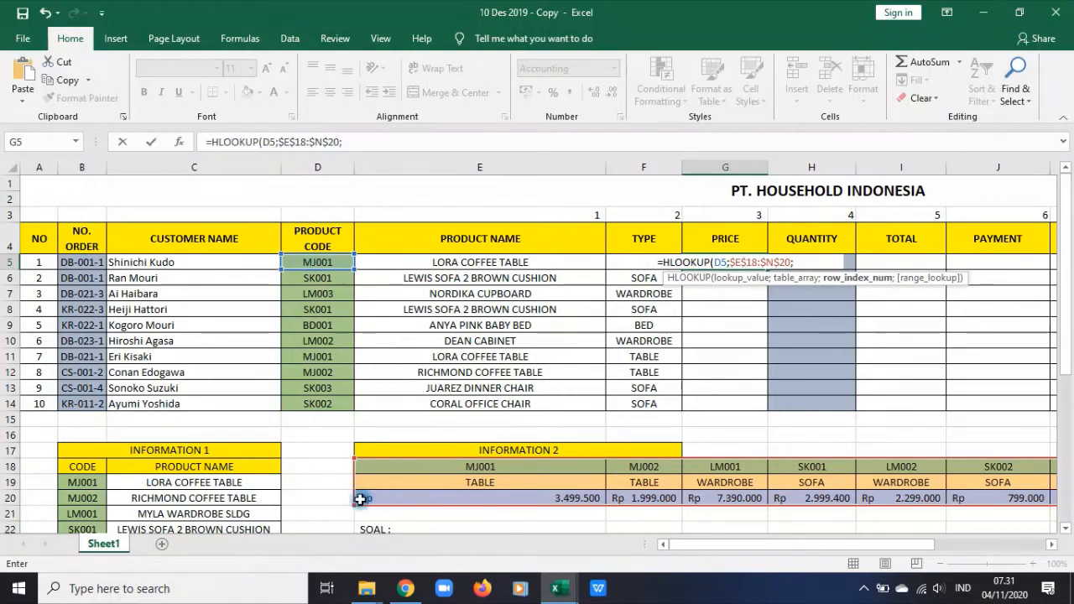
left_click(366, 148)
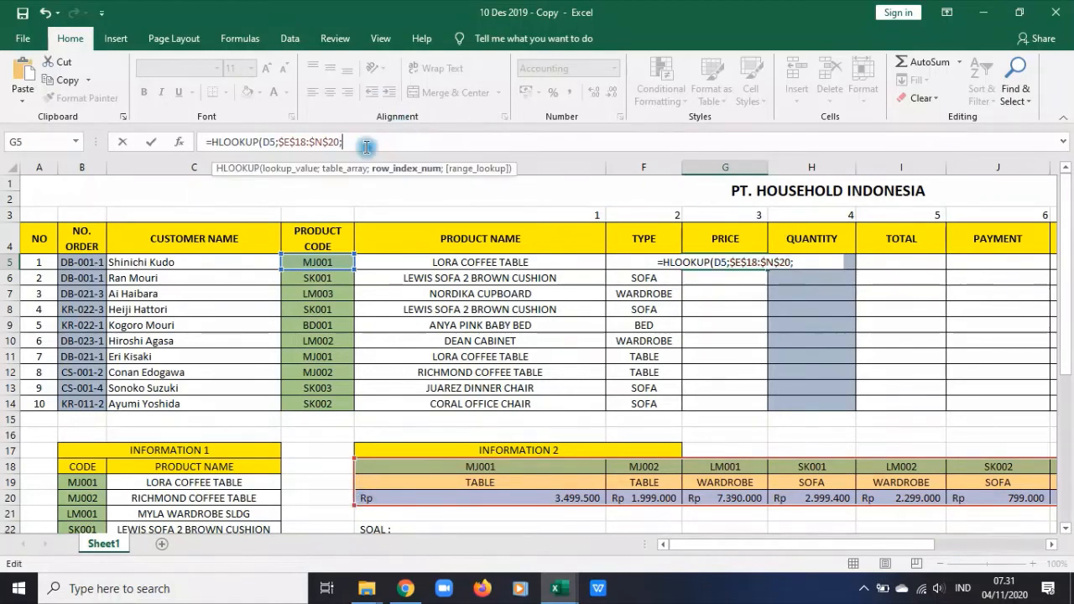
type("3;")
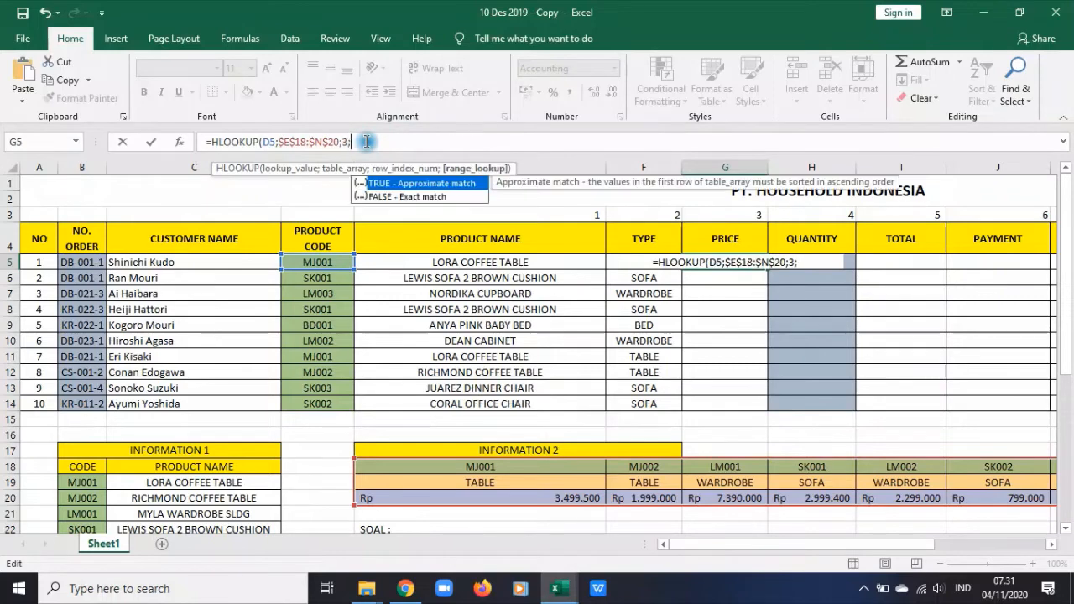
type("false)")
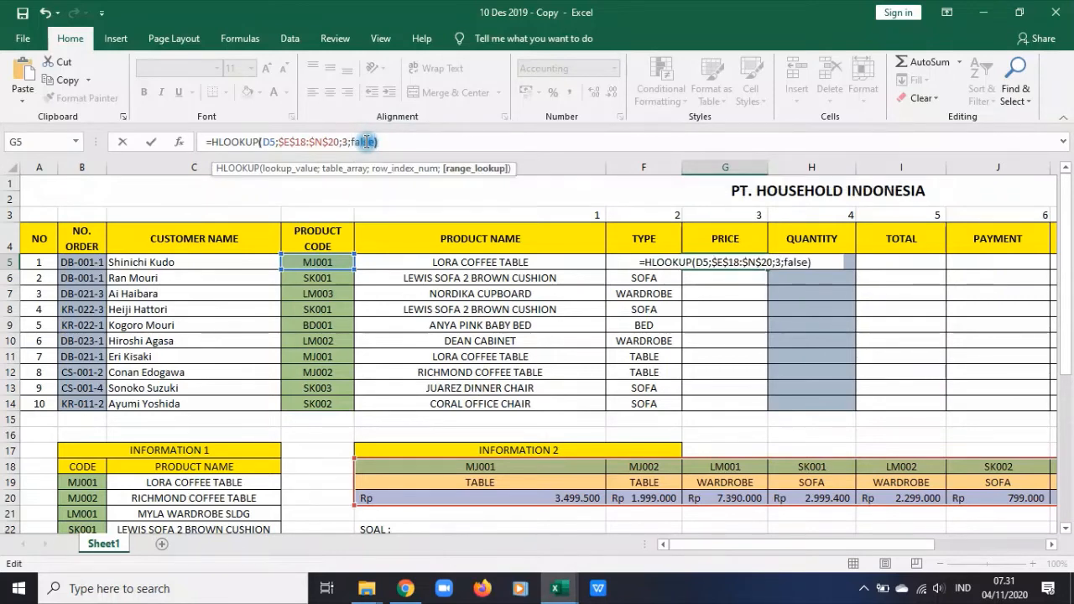
key("Return")
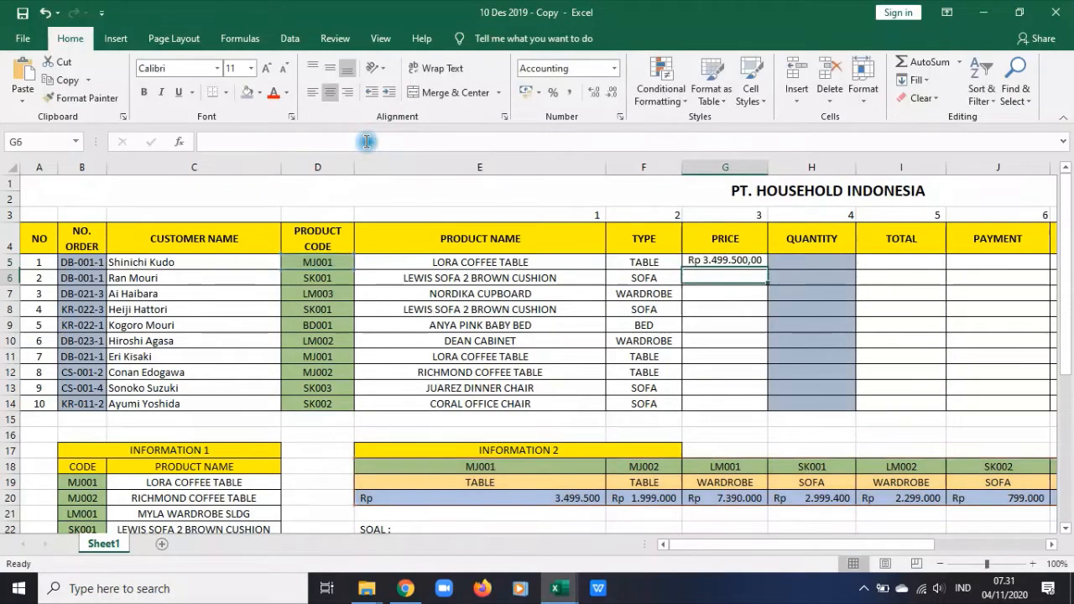
left_click(749, 265)
left_click_drag(766, 279, 767, 409)
- Check the QUANTITY task in the exercise list and enter =RIGHT(B5) in cell H5 to extract the order code's last digit
left_click(806, 262)
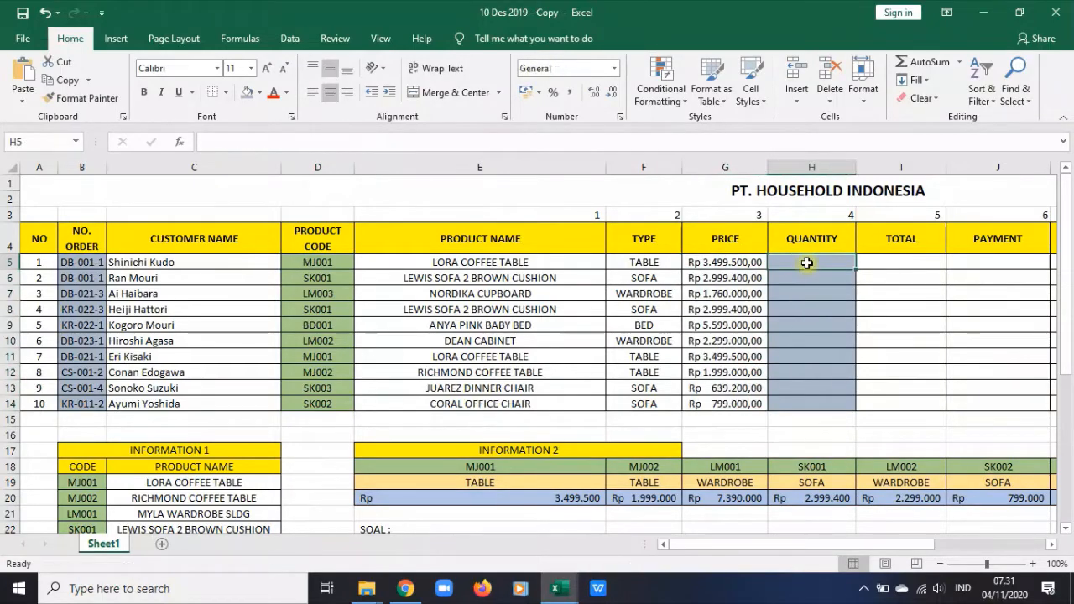
scroll(792, 270, "down", 6)
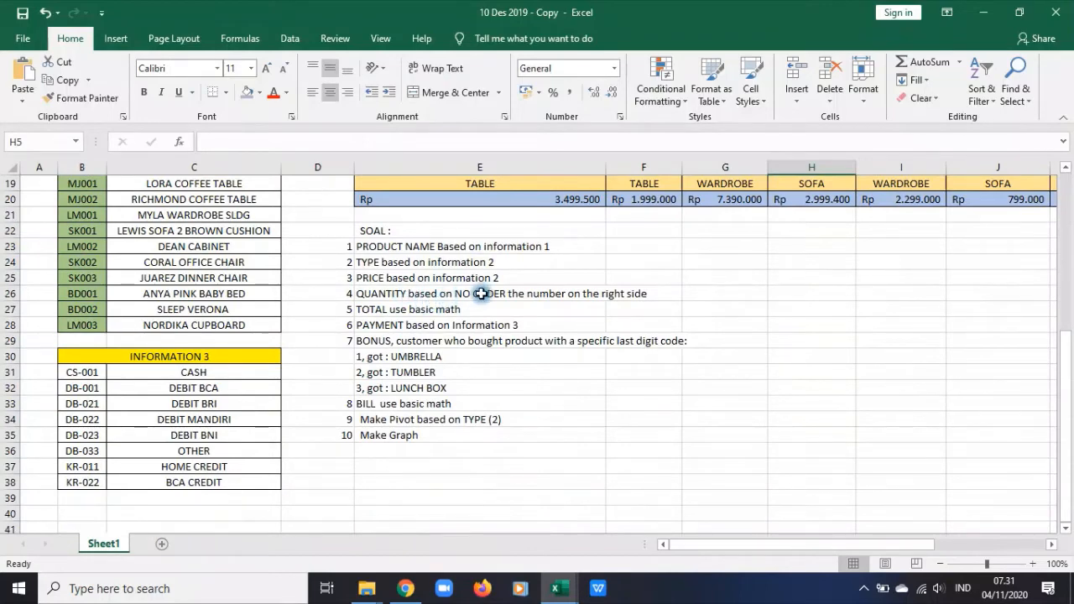
scroll(513, 295, "up", 6)
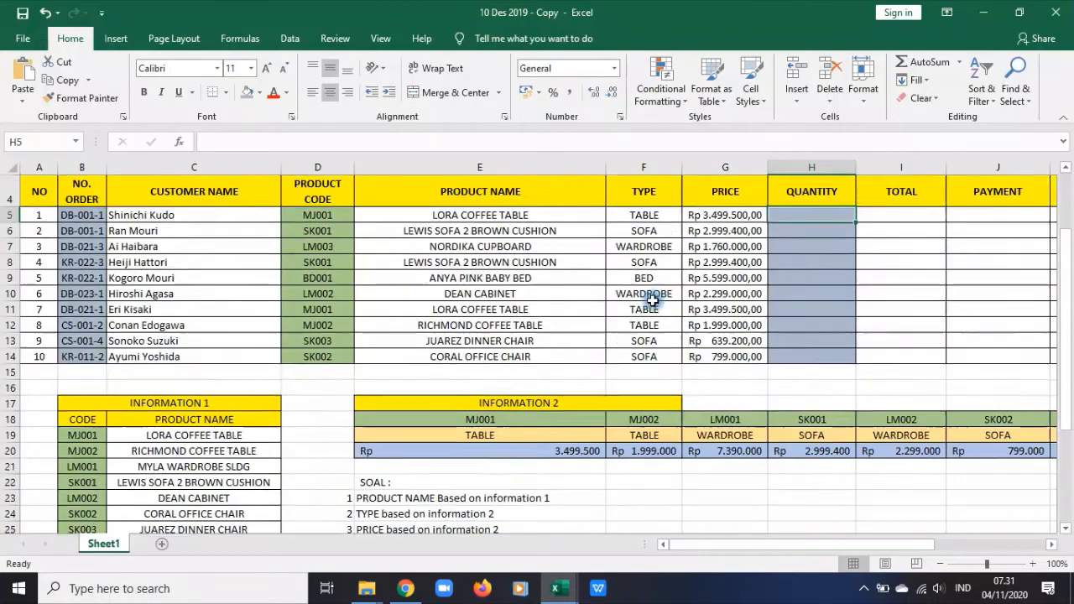
type("=")
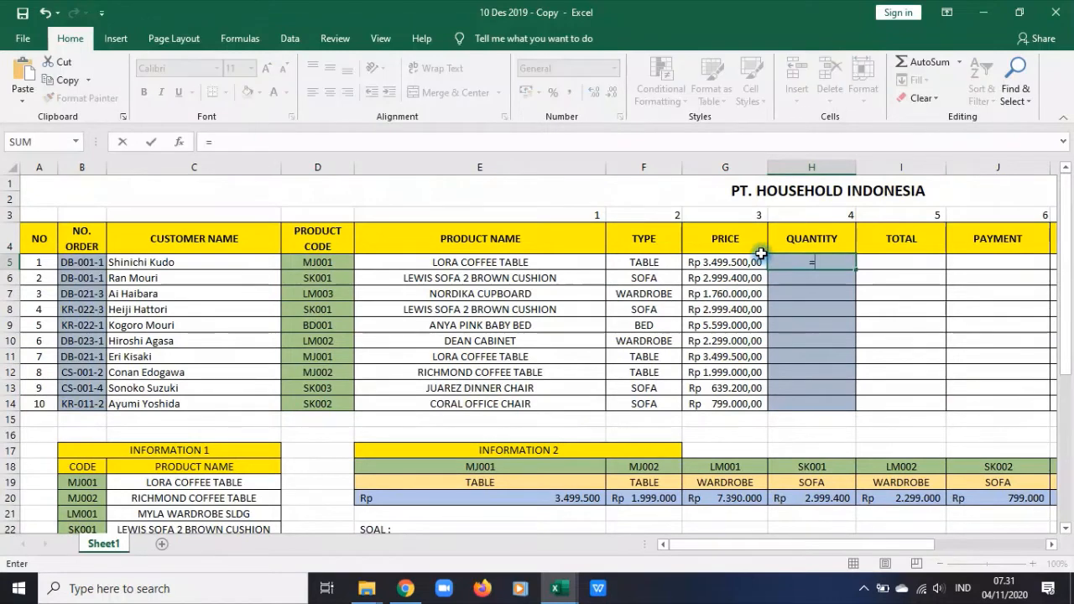
type("RIGHT(")
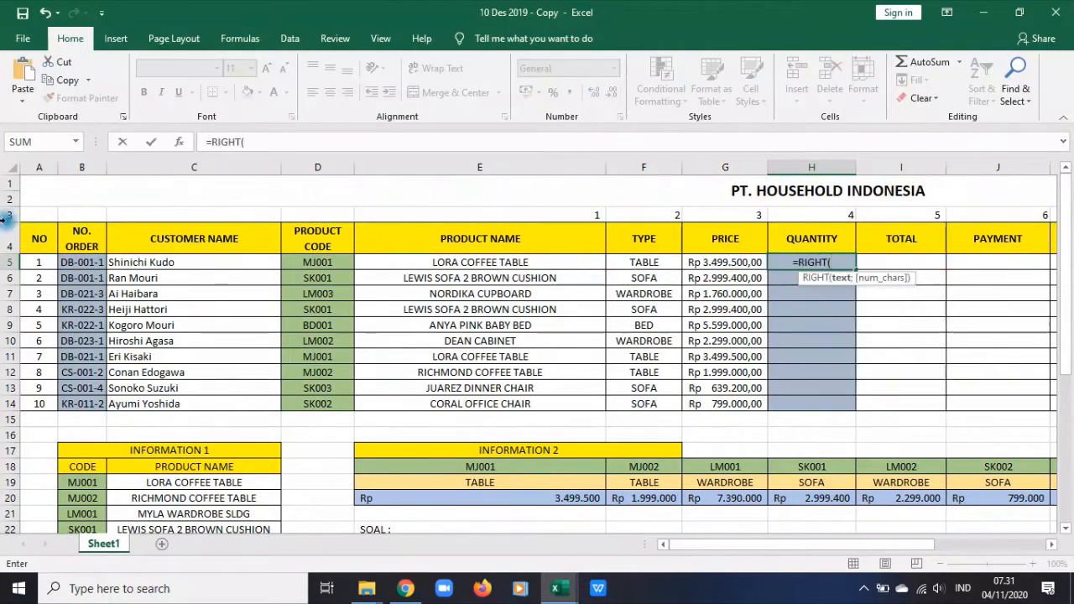
left_click(70, 264)
key("Return")
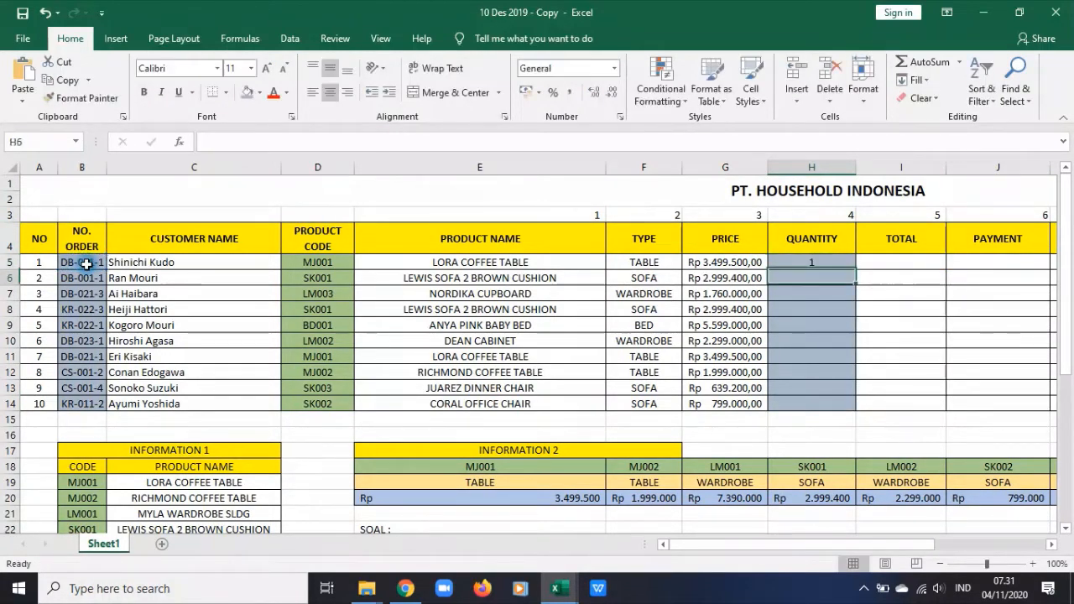
- Wrap the H5 formula in NUMBERVALUE so that it reads =NUMBERVALUE(RIGHT(B5))
left_click(806, 261)
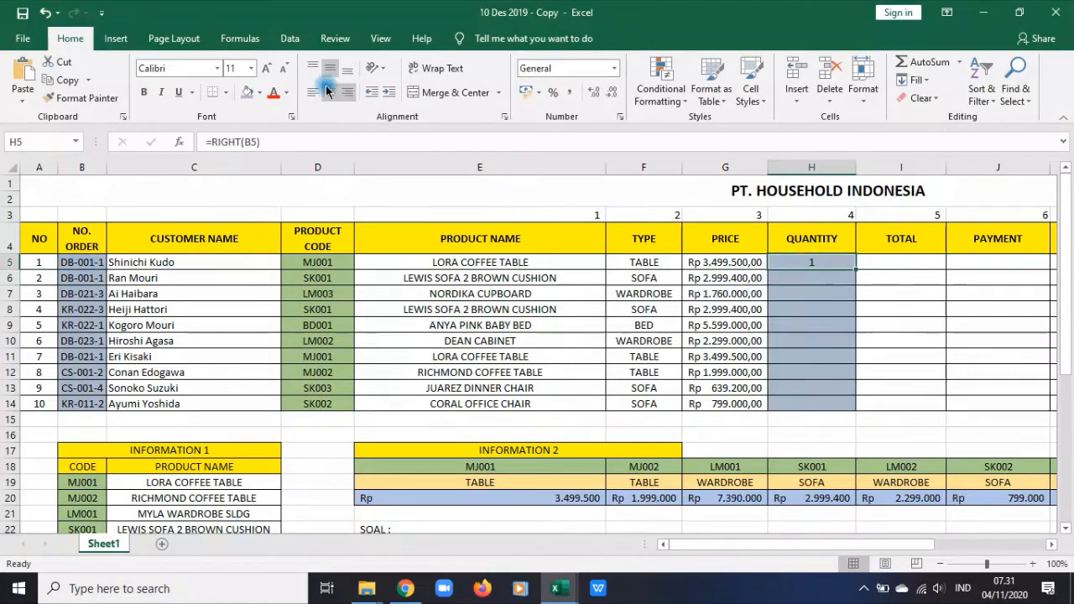
double_click(806, 261)
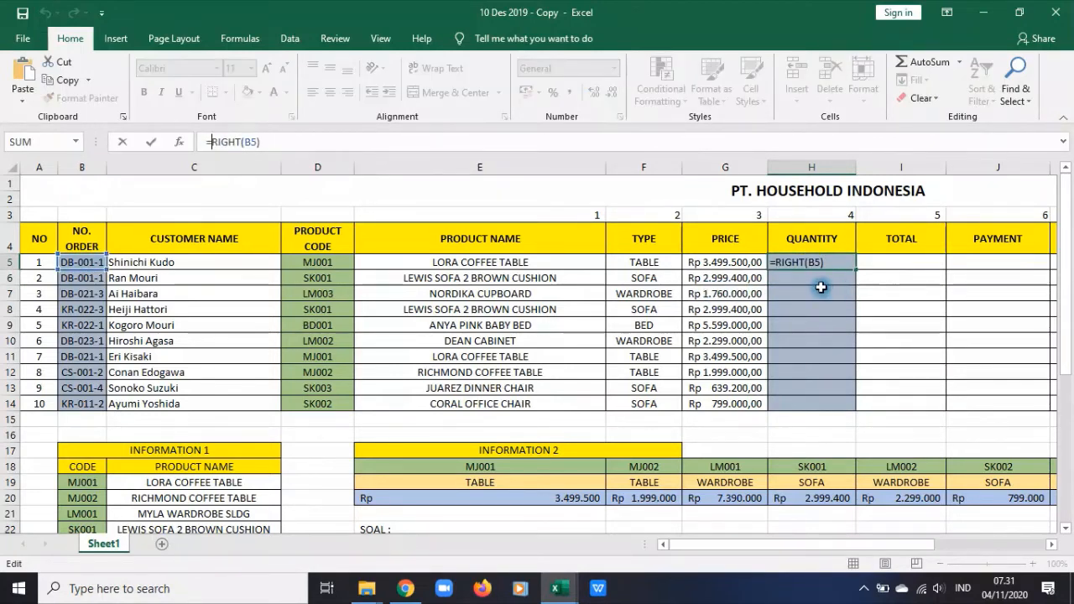
type("n")
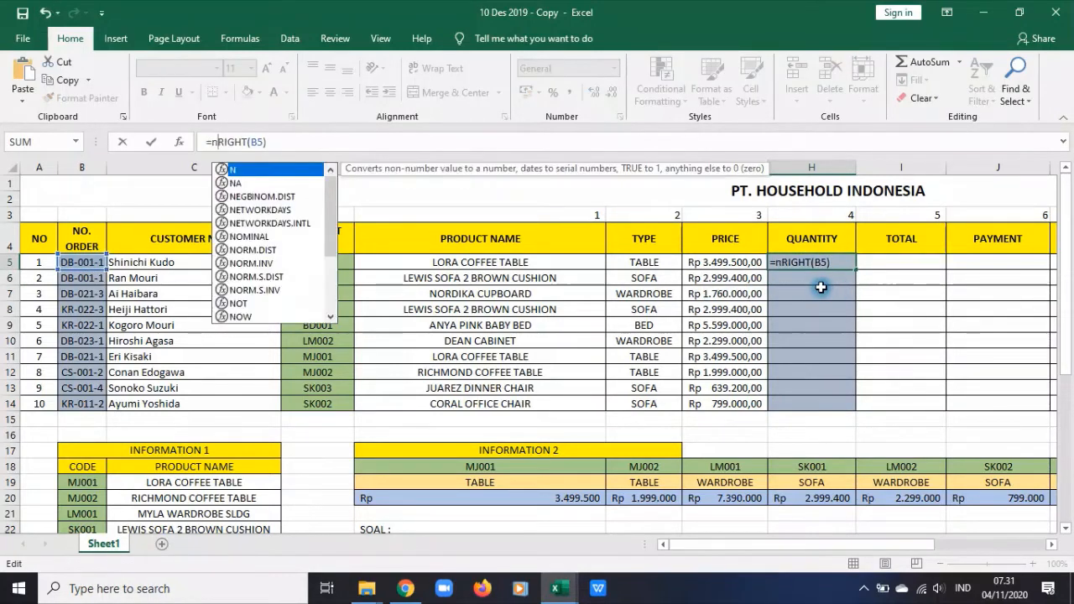
type("umber")
key("Tab")
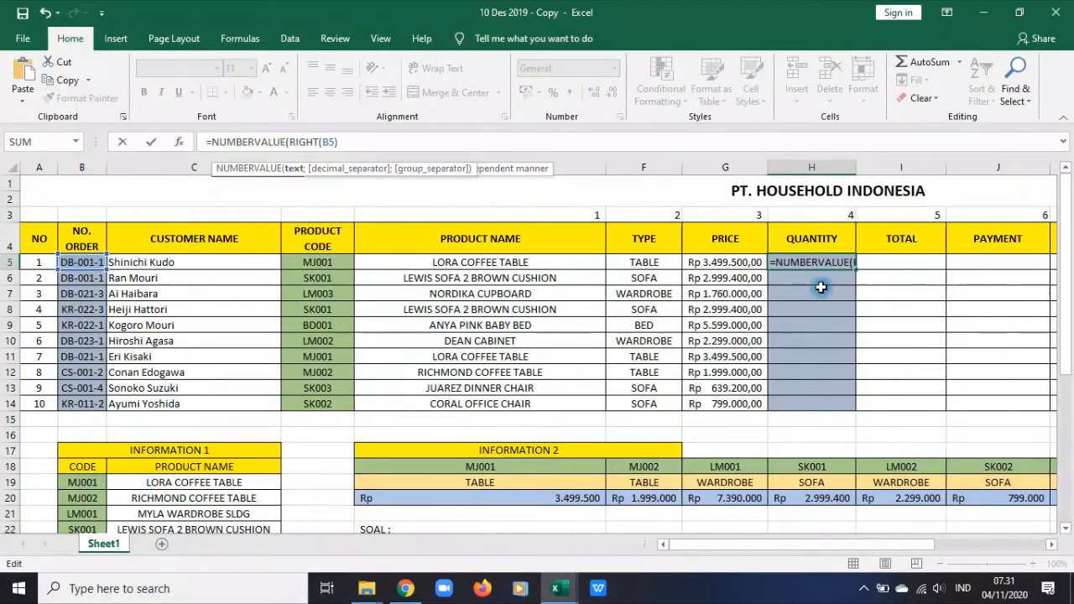
left_click(359, 139)
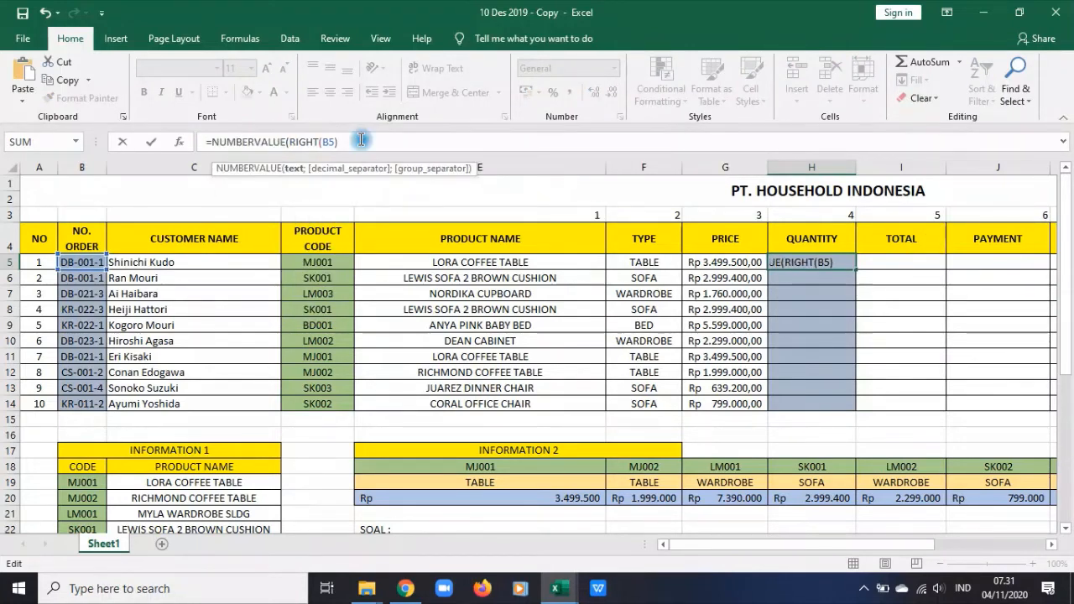
type(")")
key("Return")
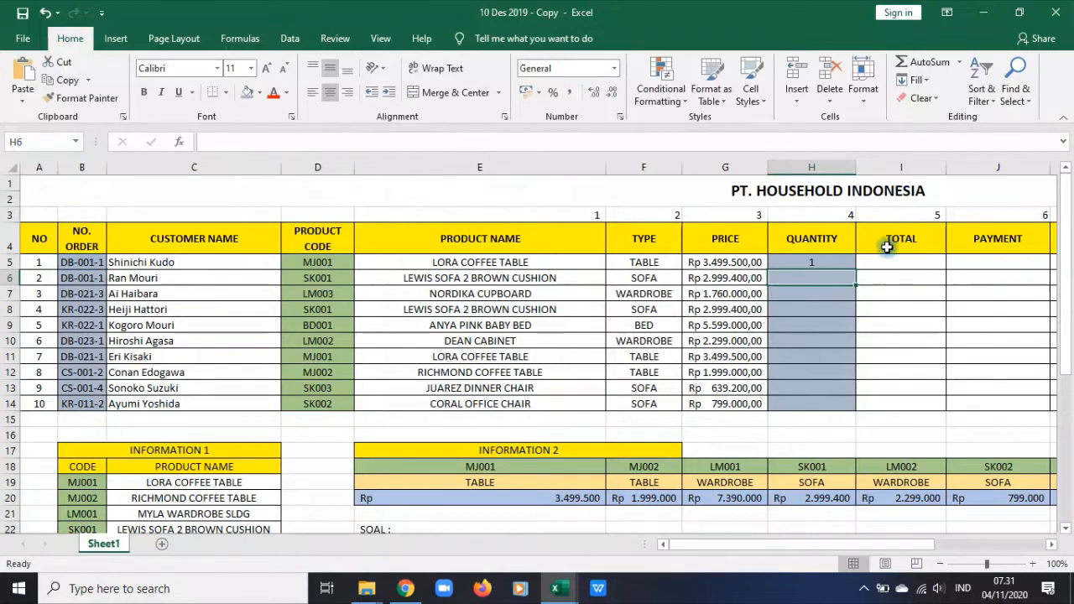
- Fill the H5 formula down the QUANTITY column to H14
left_click(849, 262)
left_click_drag(855, 268, 841, 410)
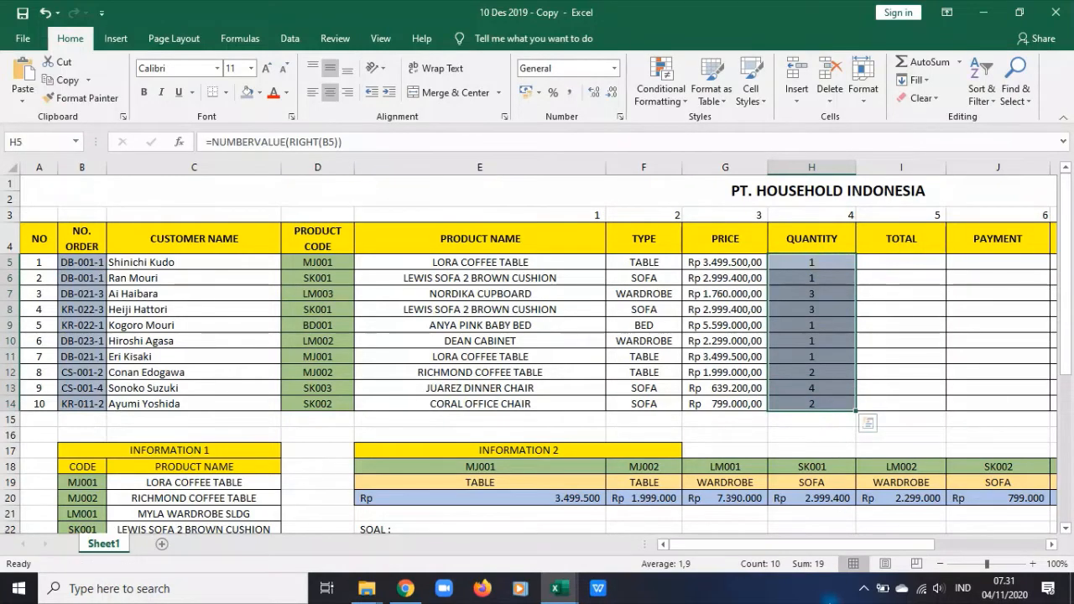
left_click(890, 319)
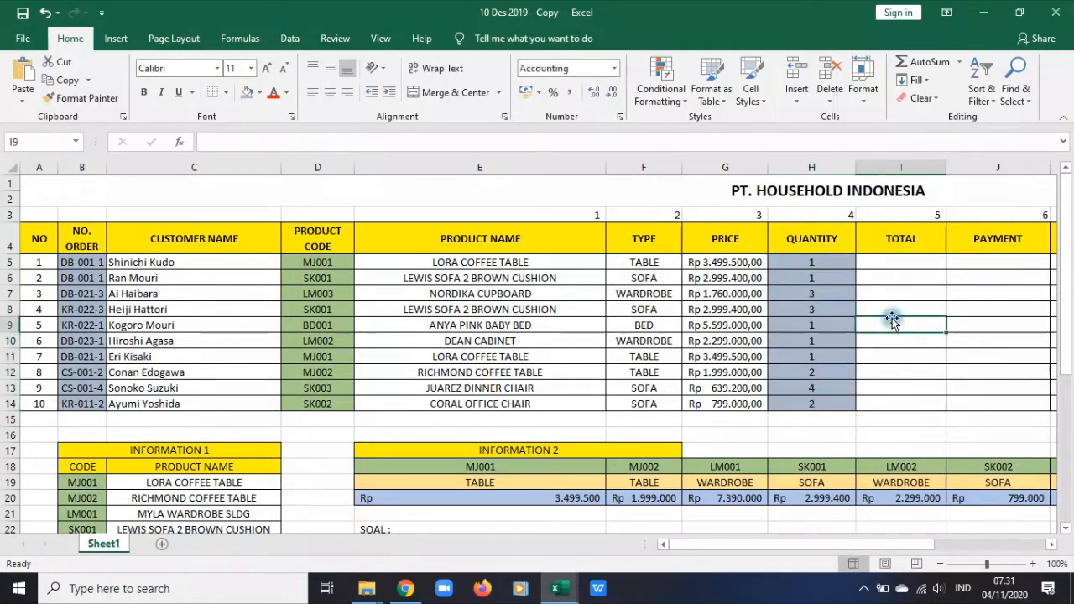
- Enter =G5*H5 in cell I5 and fill the formula down the TOTAL column to I14
left_click(909, 264)
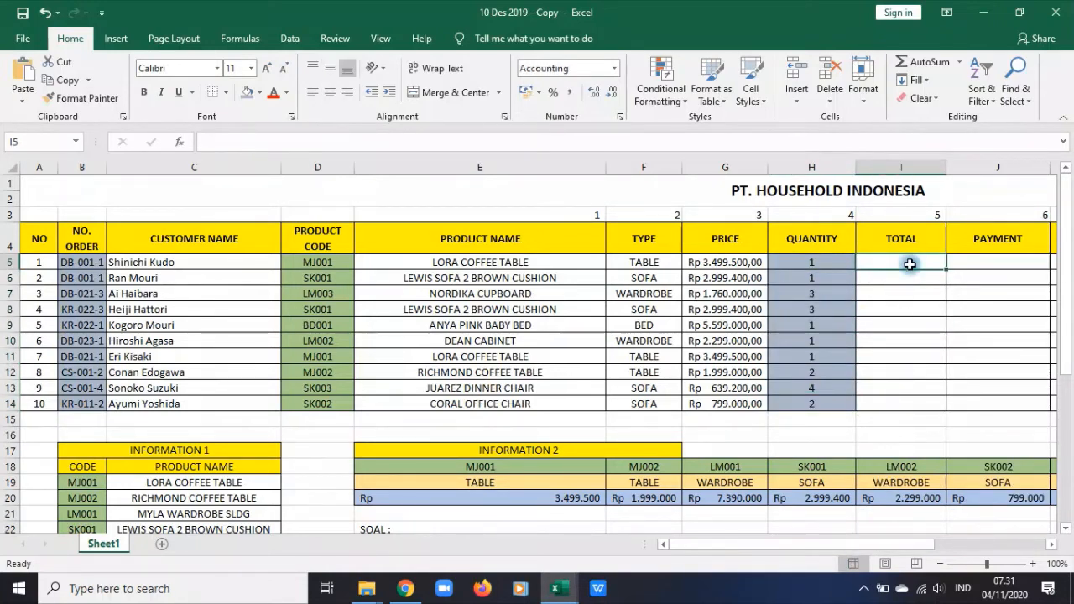
type("=")
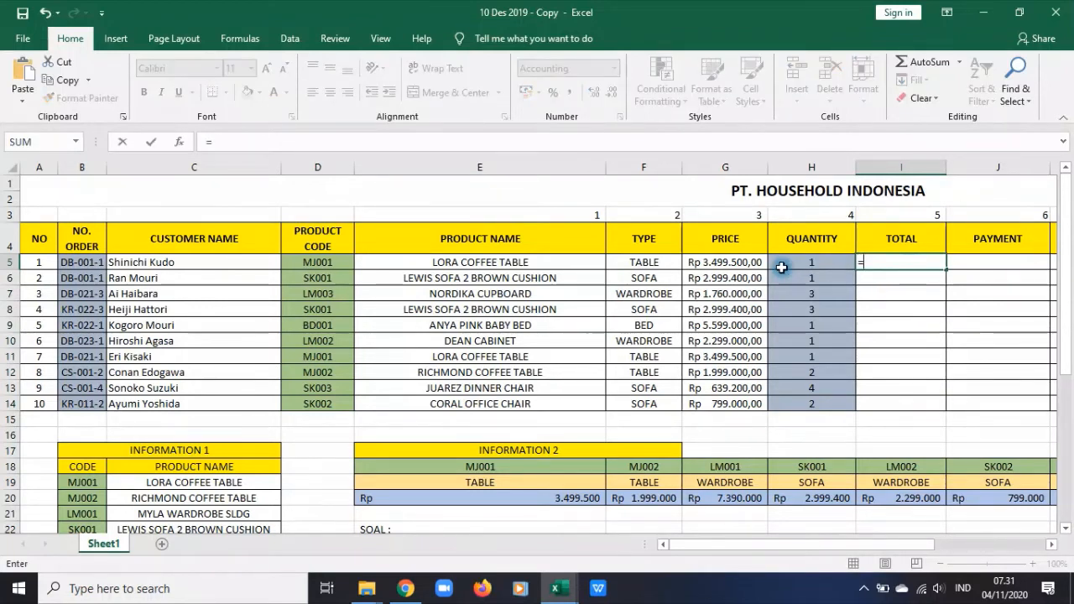
left_click(727, 262)
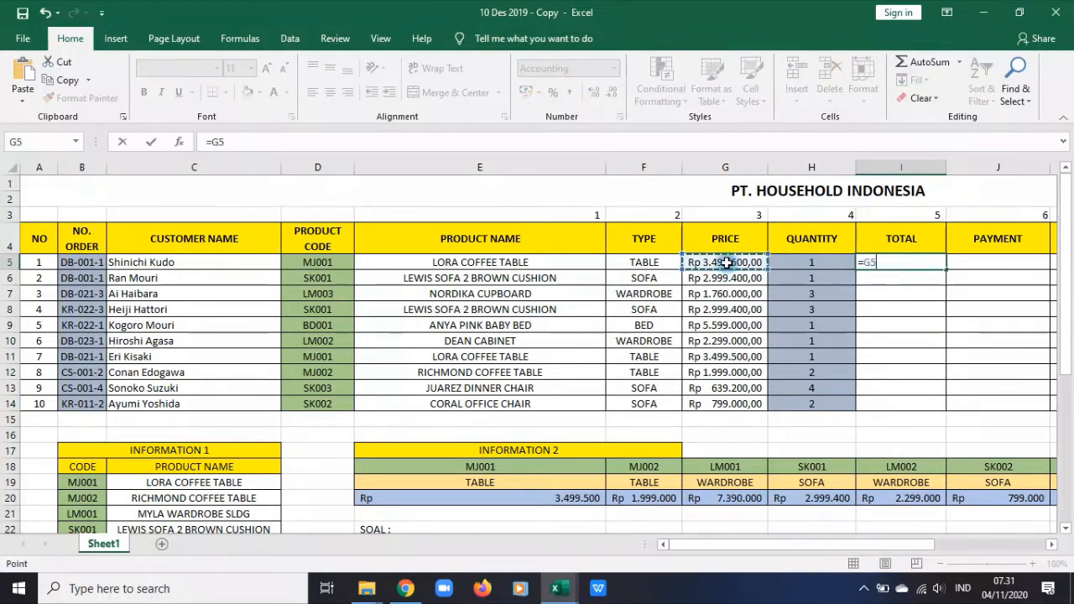
type("*")
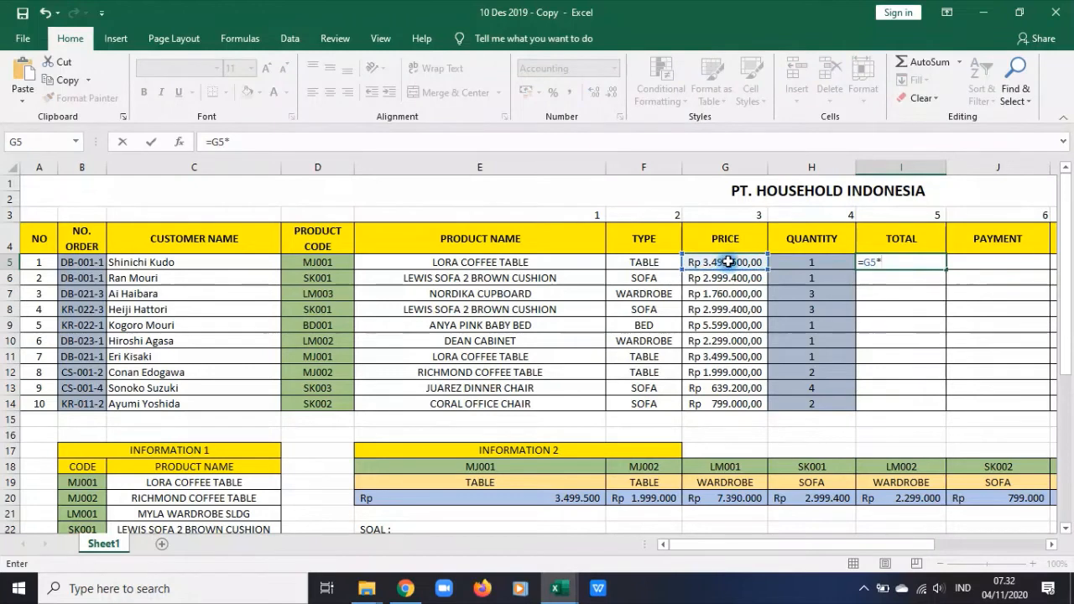
left_click(795, 262)
key("Return")
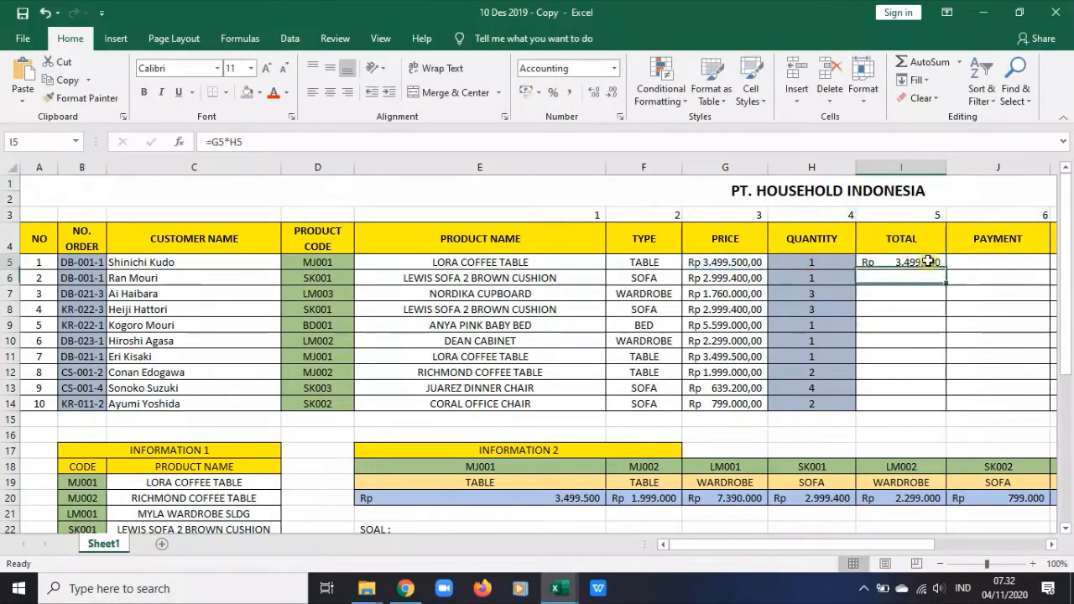
left_click(927, 262)
left_click_drag(946, 270, 940, 417)
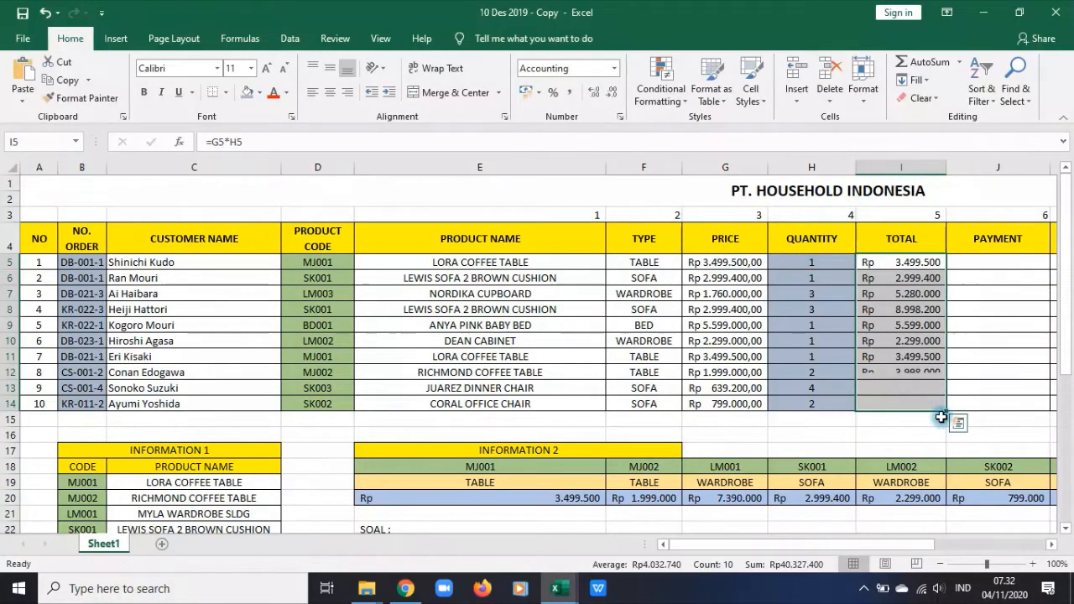
- Check the PAYMENT task and the INFORMATION 3 table, and enter =LEFT(B5;6) in cell J5 to extract the payment code
left_click(980, 261)
scroll(681, 394, "down", 3)
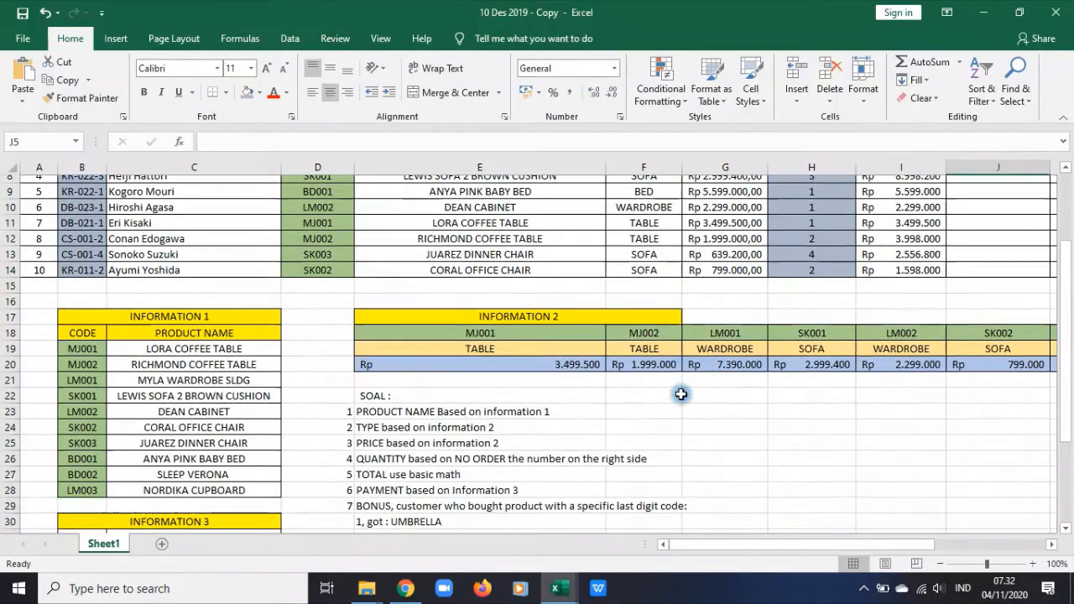
scroll(681, 395, "down", 4)
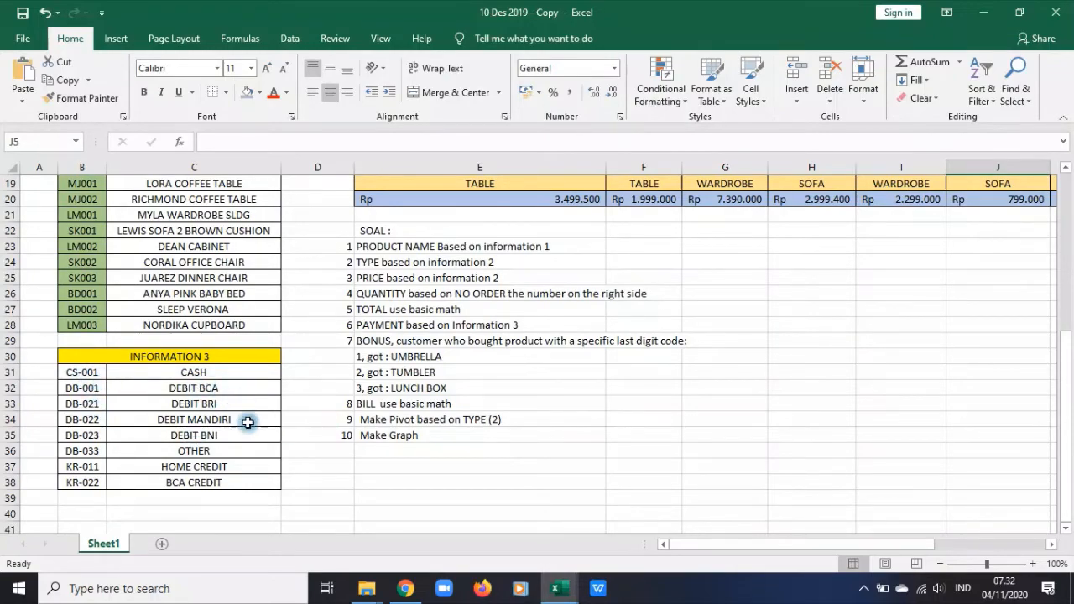
scroll(285, 415, "up", 6)
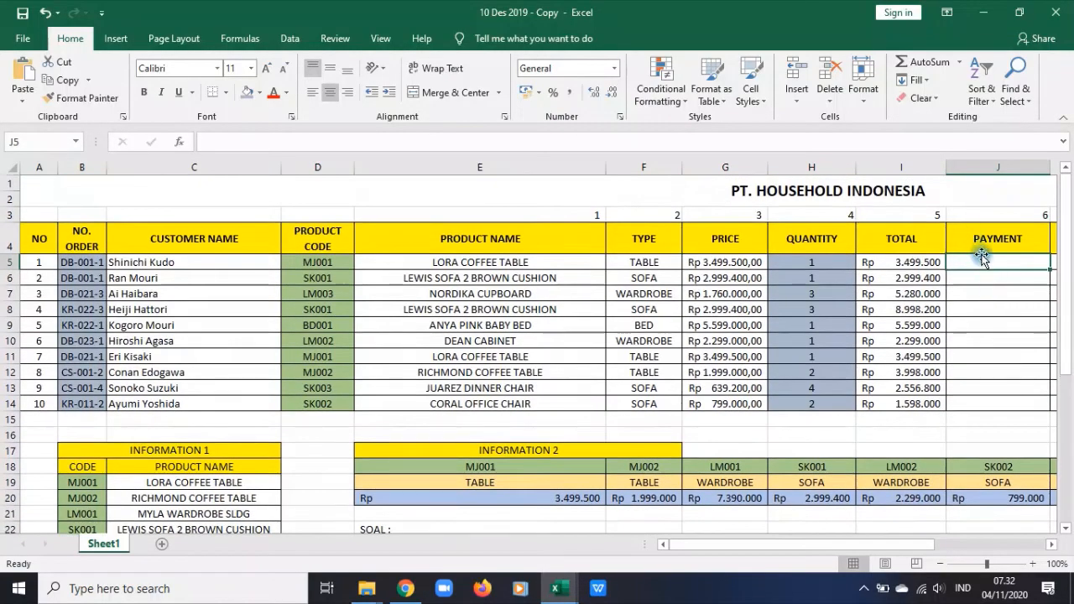
left_click(88, 261)
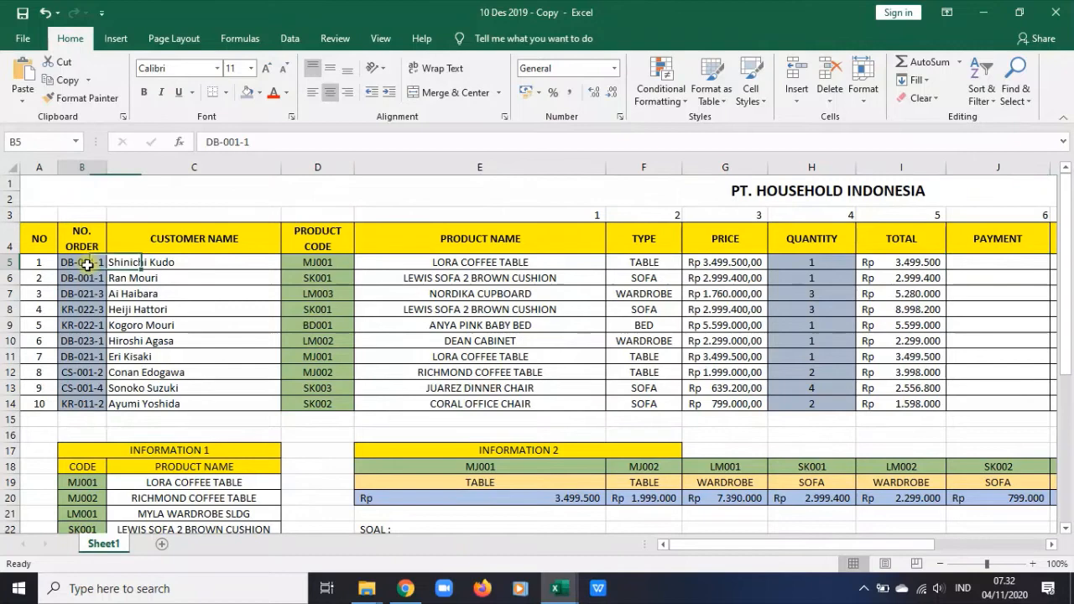
left_click(1004, 263)
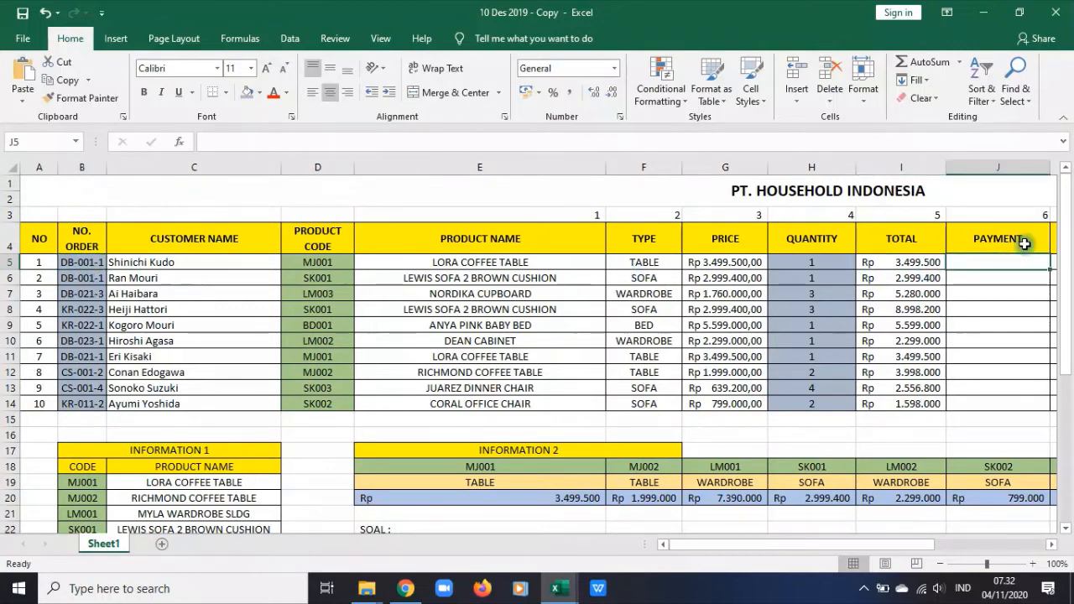
type("=left")
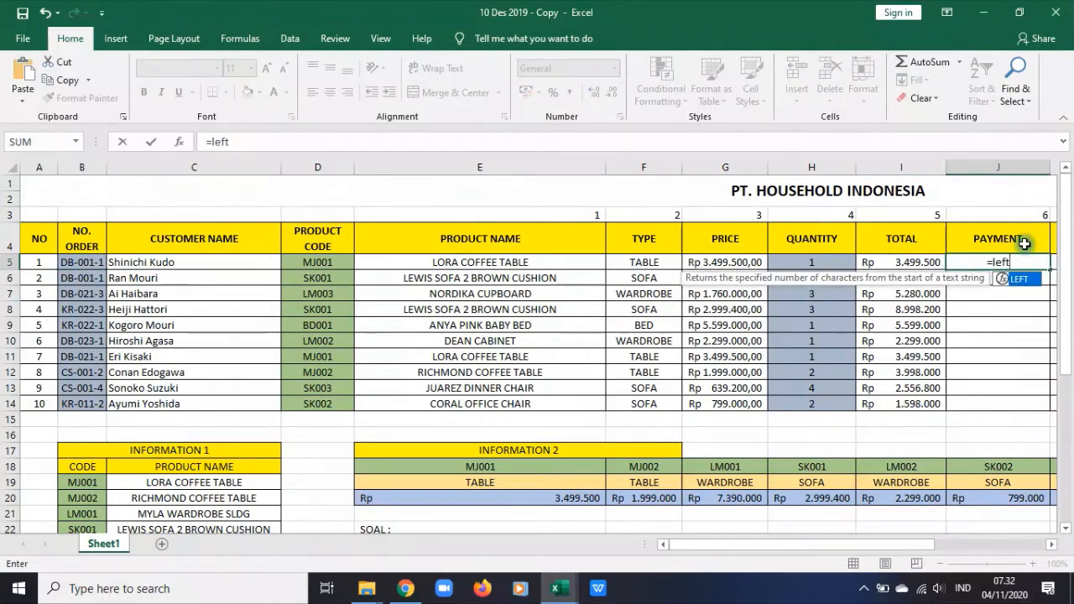
key("Tab")
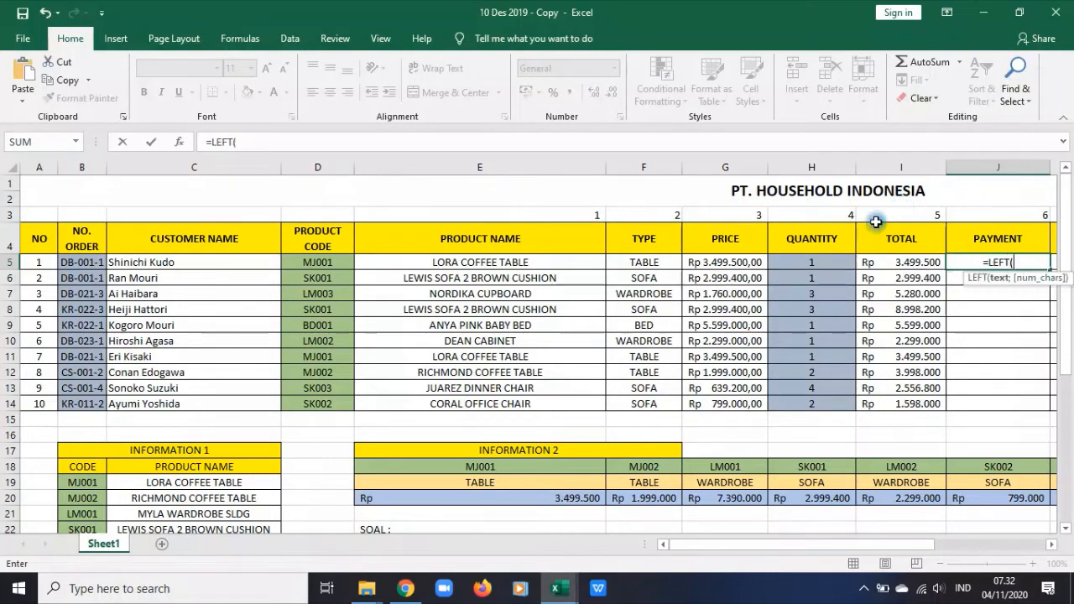
left_click(81, 262)
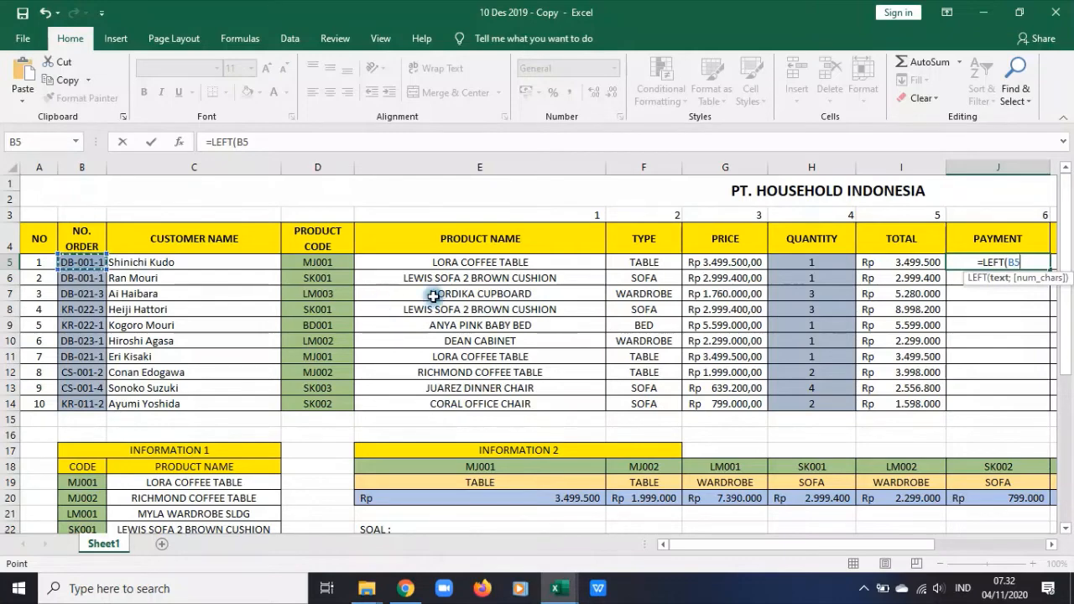
scroll(812, 266, "down", 5)
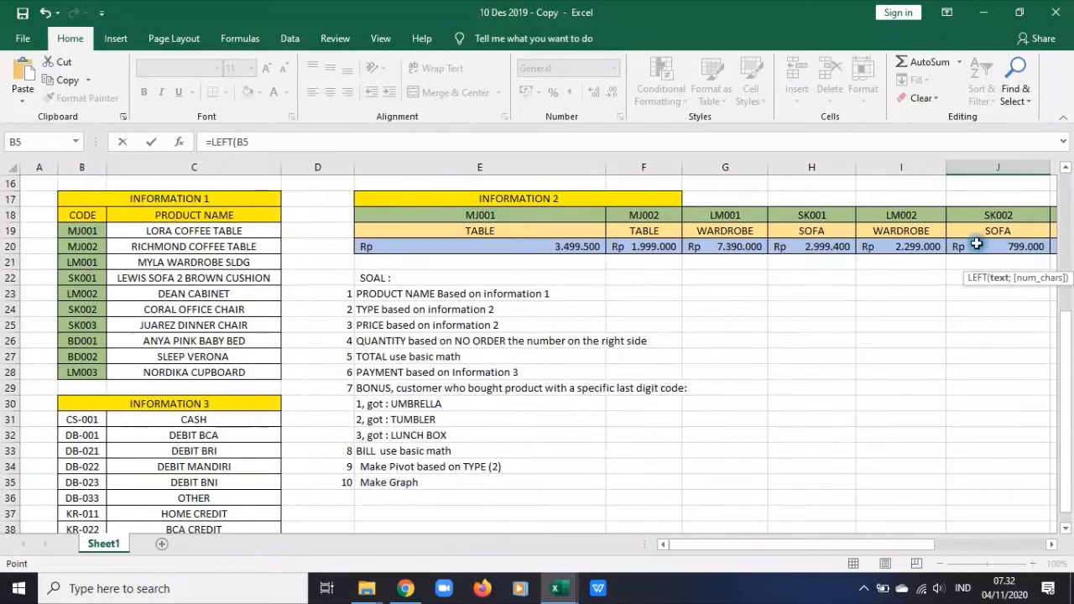
scroll(979, 243, "up", 5)
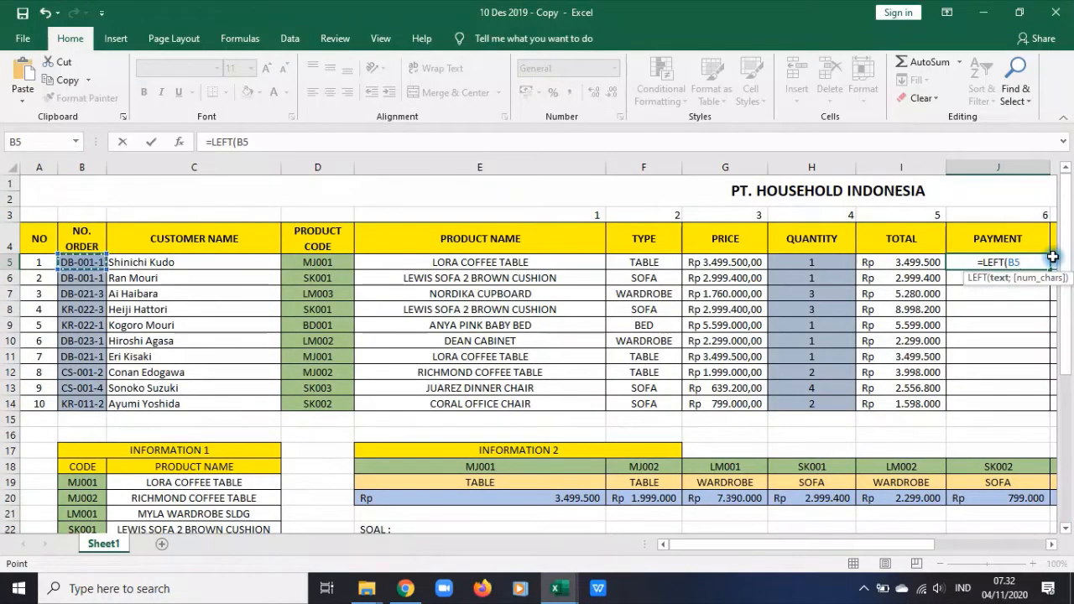
type(";")
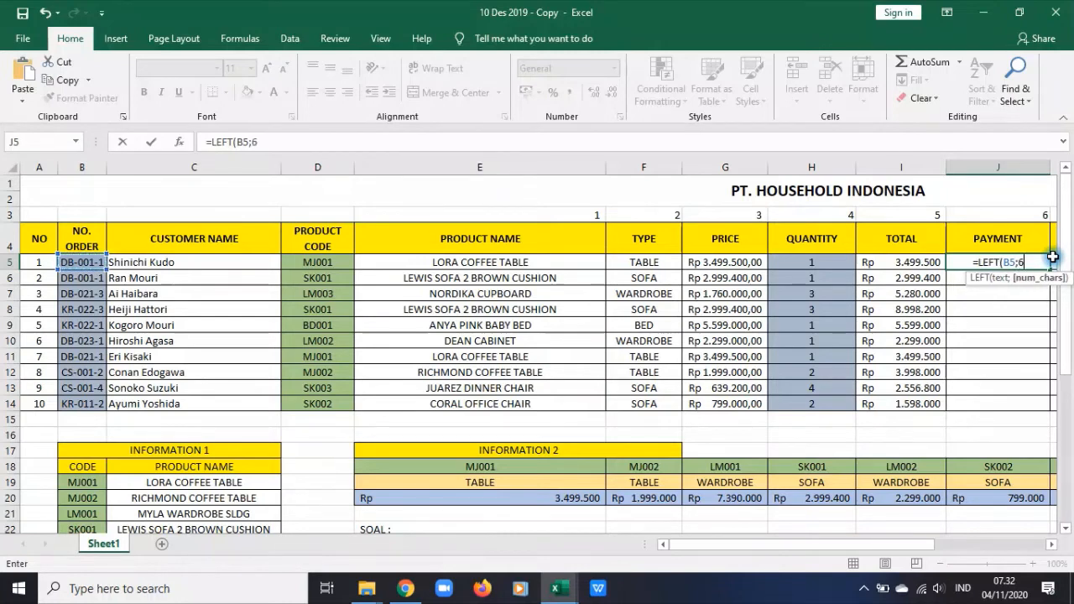
type("6)")
key("Return")
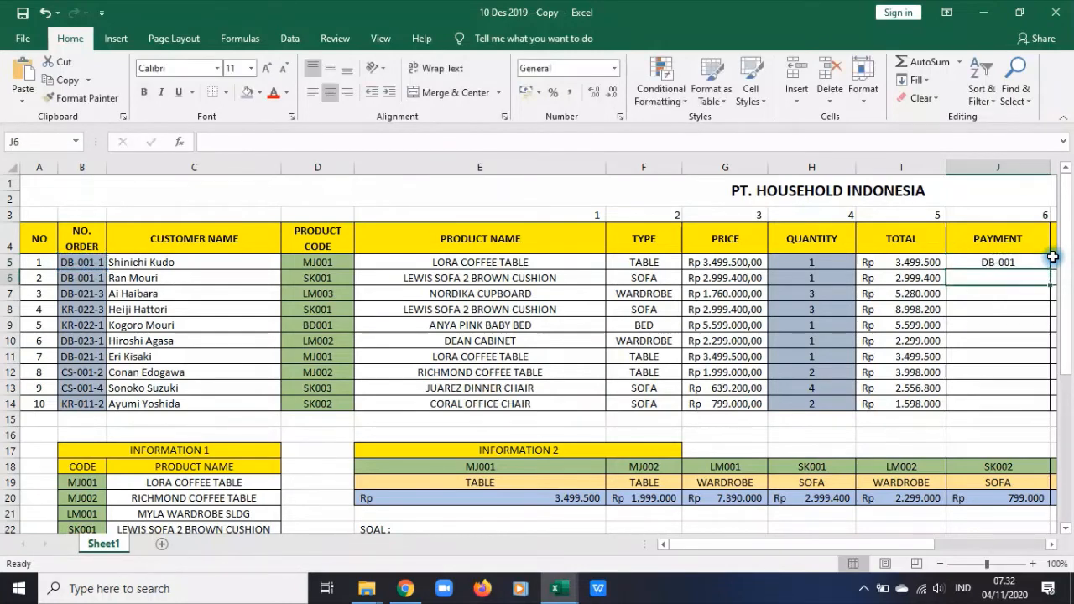
- Try filling the LEFT formula from J5 down the PAYMENT column to J14, and clear J6:J14 again
left_click(1000, 263)
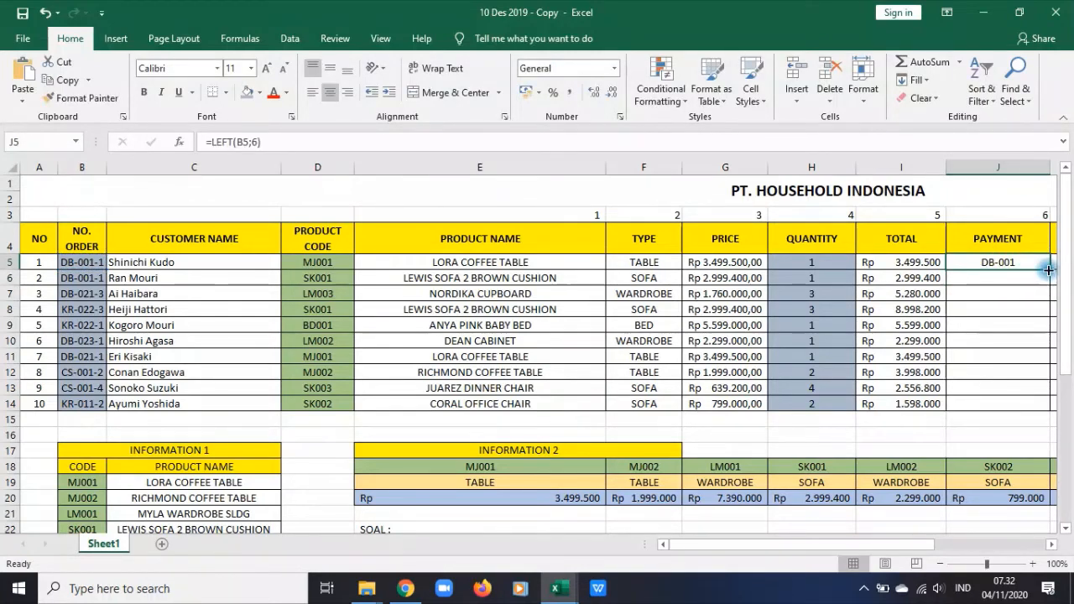
left_click_drag(1051, 269, 1034, 407)
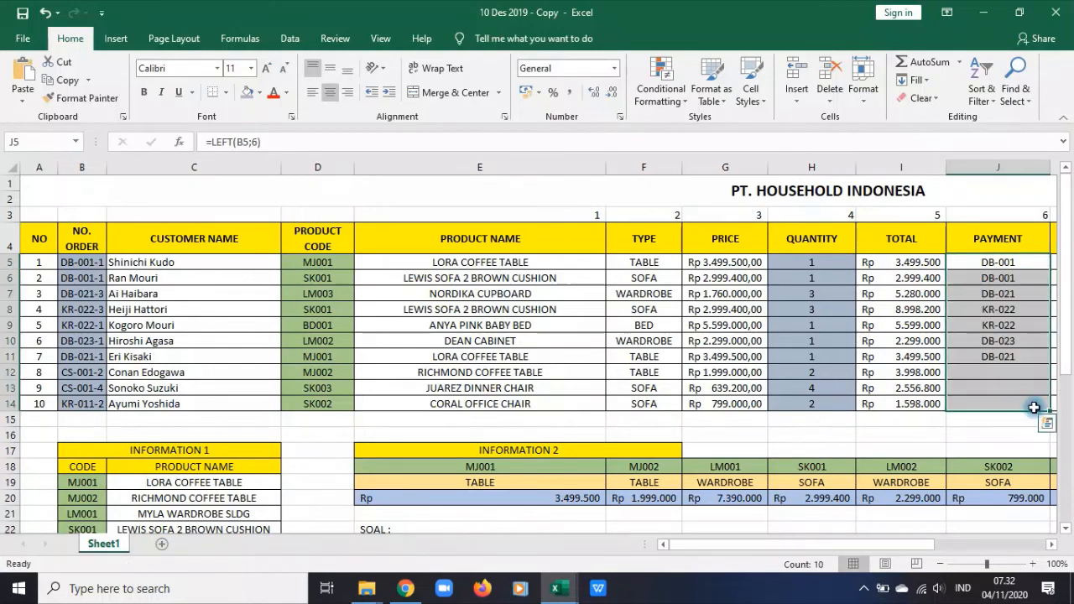
double_click(997, 278)
key("Escape")
left_click_drag(989, 279, 1007, 399)
key("Delete")
- Compare the LEFT formula in J5 with the lookup value argument of the VLOOKUP formula in E5
left_click(983, 266)
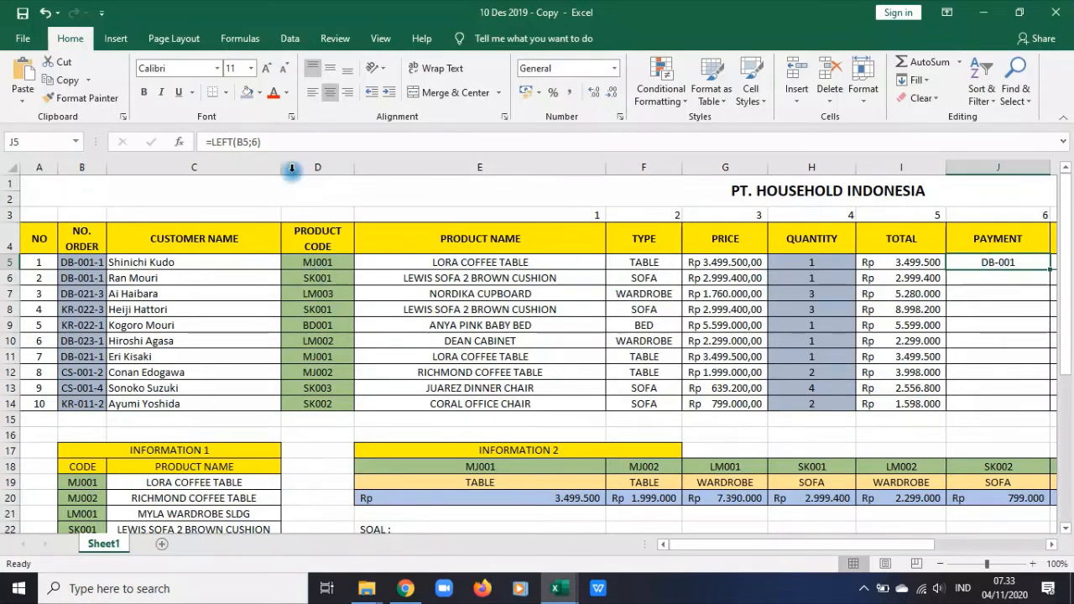
left_click_drag(261, 142, 211, 141)
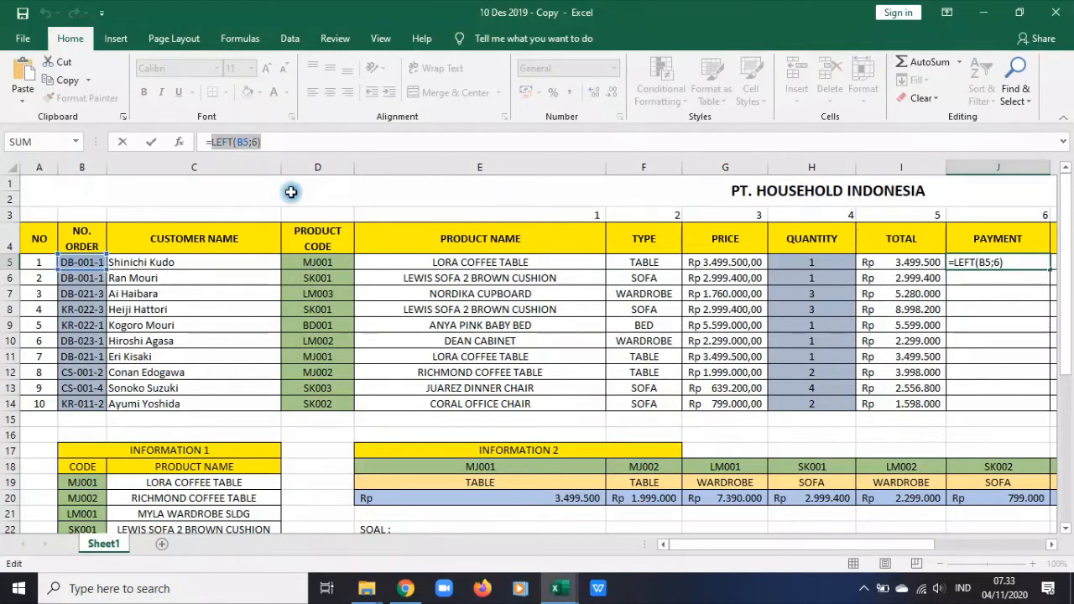
key("Escape")
left_click(420, 262)
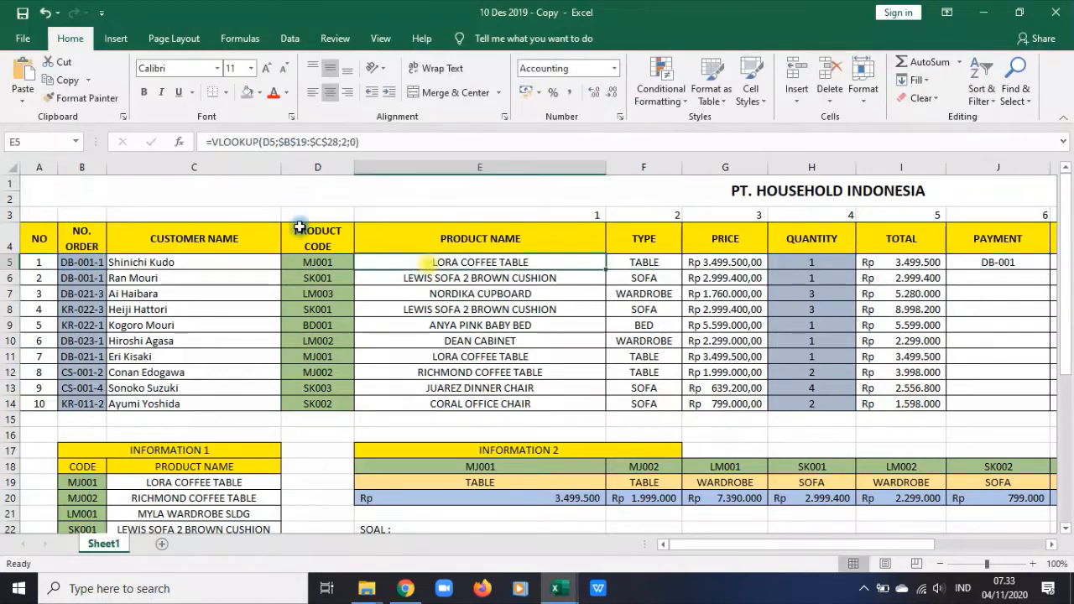
left_click(271, 144)
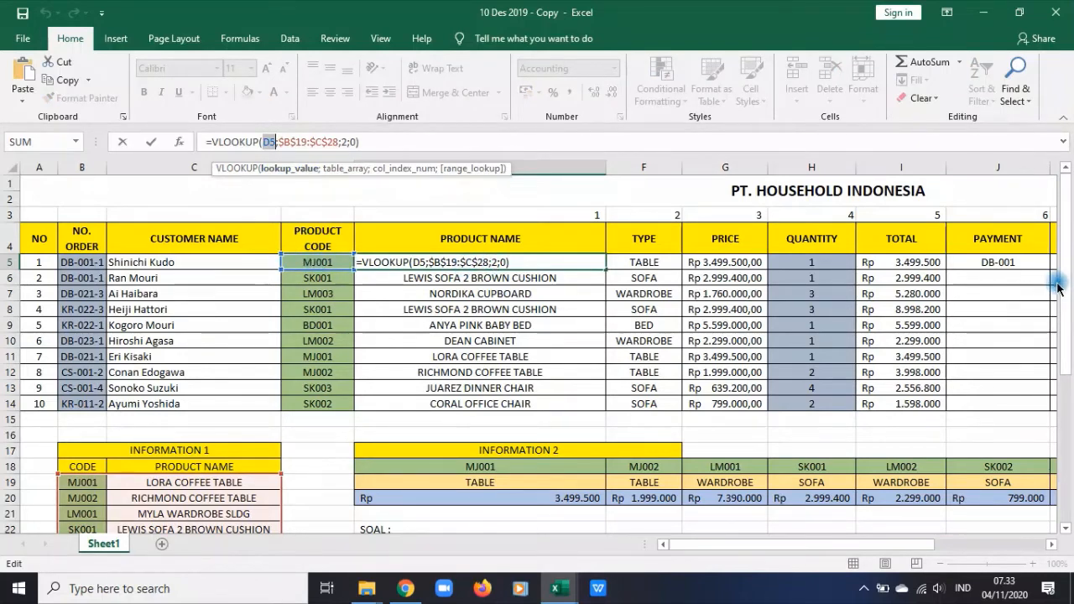
key("Return")
left_click(88, 260)
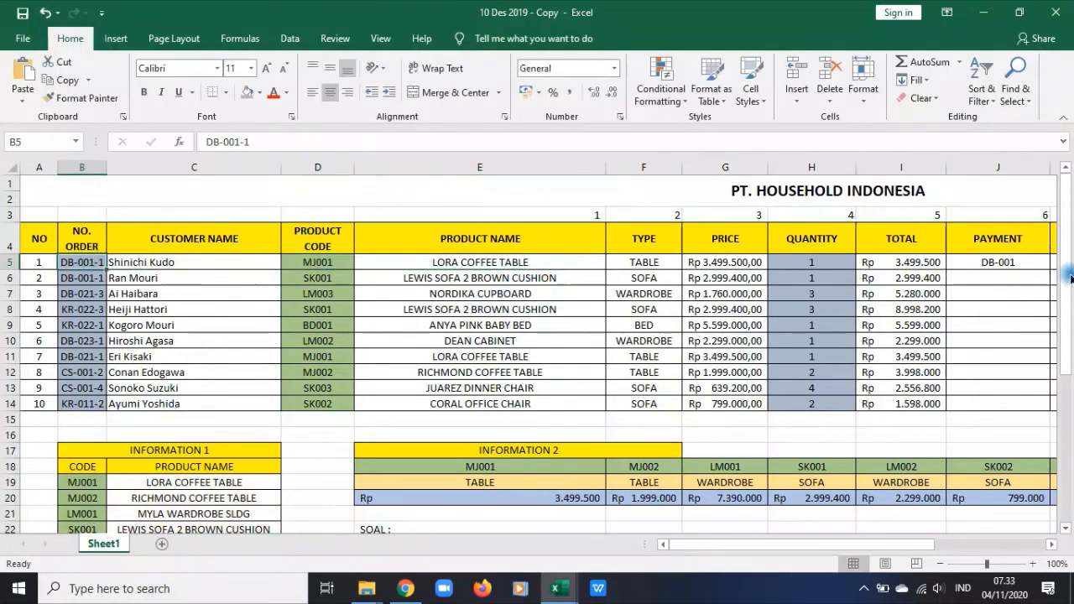
- Start wrapping the LEFT formula in J5 in a VLOOKUP, making LEFT(B5;6) its lookup value
left_click(1004, 265)
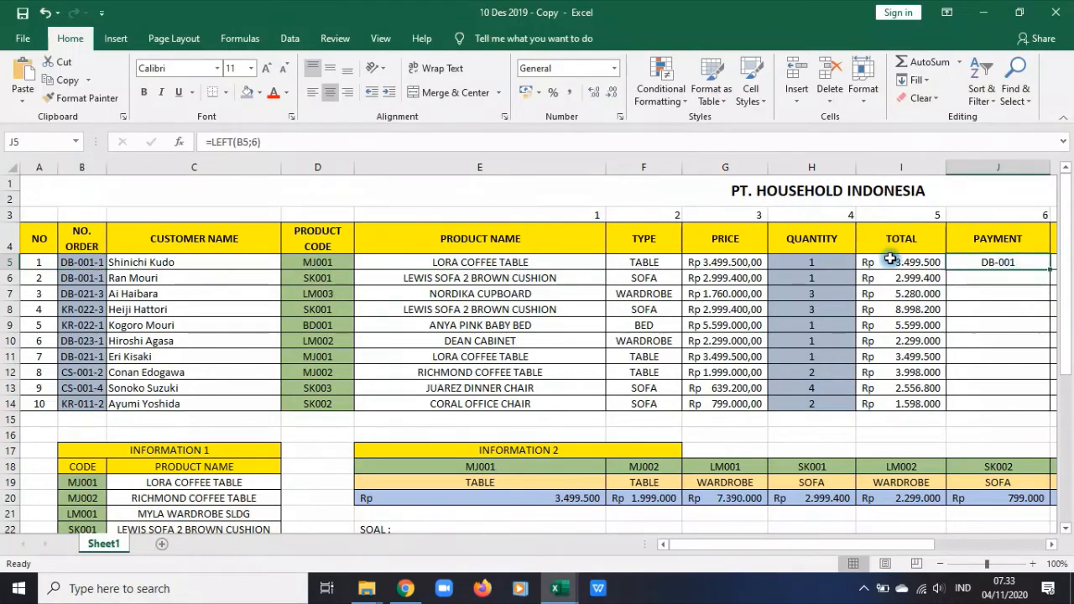
left_click(216, 142)
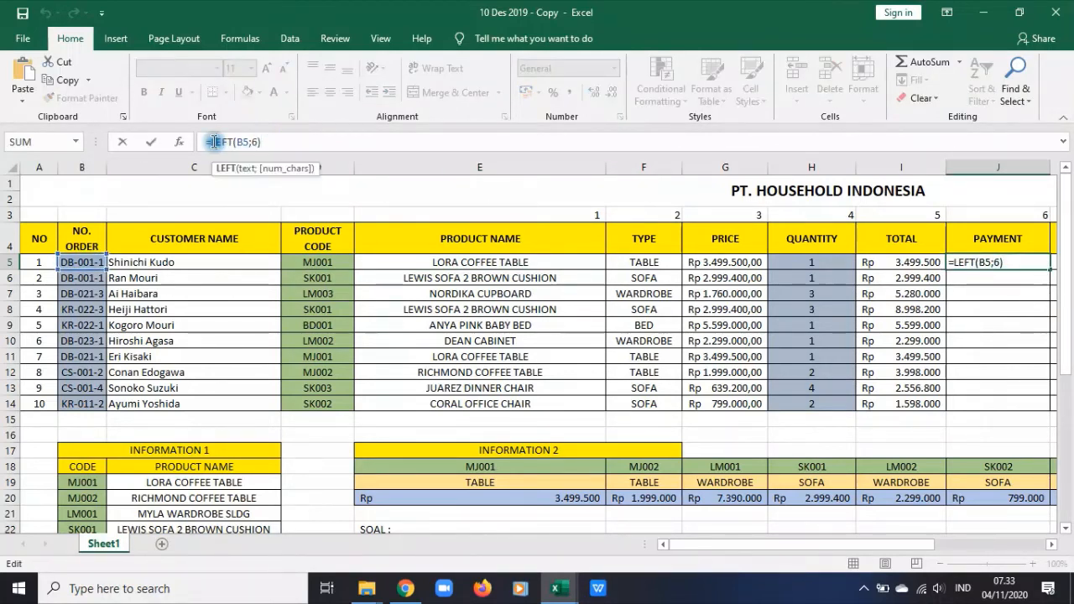
left_click_drag(280, 140, 208, 137)
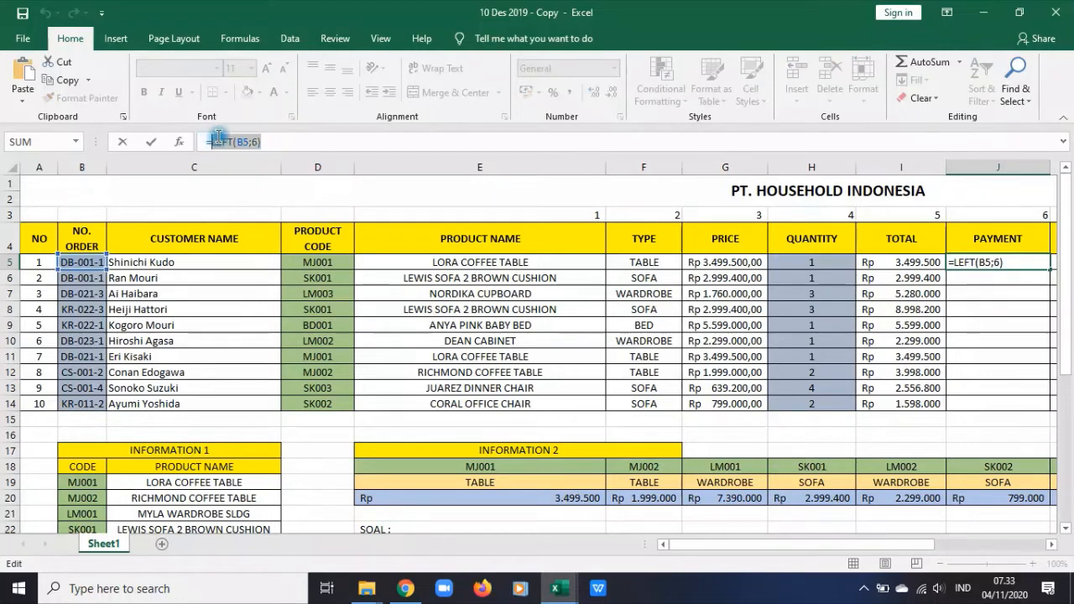
key("Home")
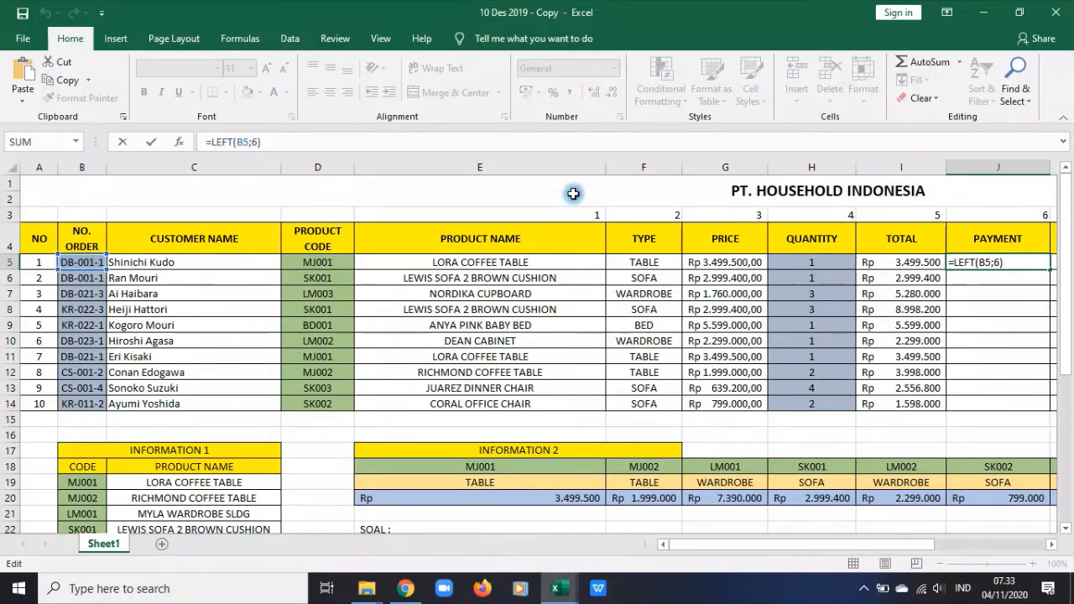
scroll(335, 370, "down", 6)
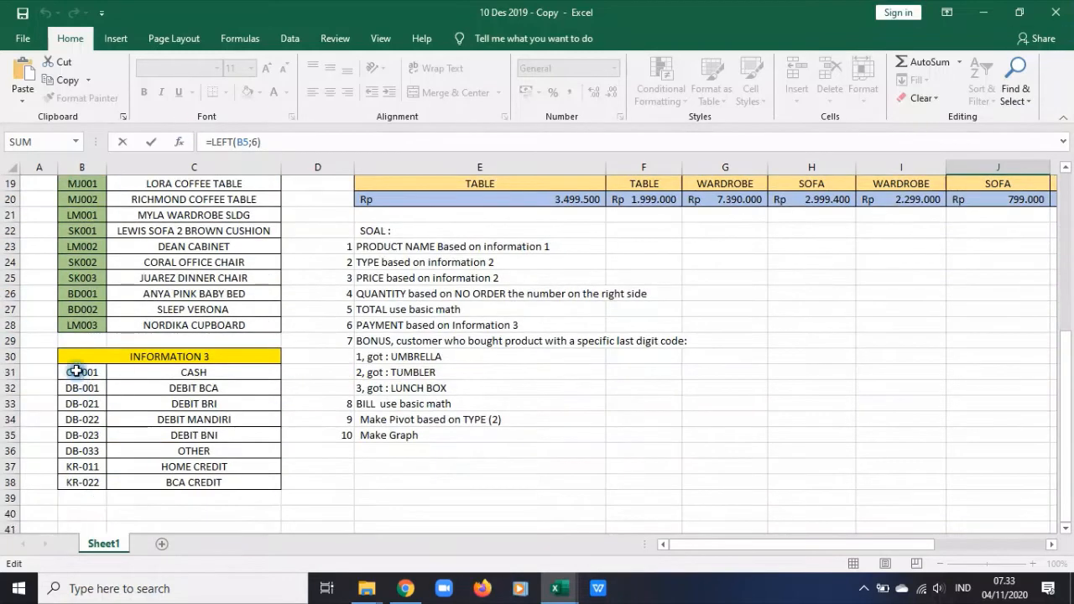
scroll(996, 239, "up", 6)
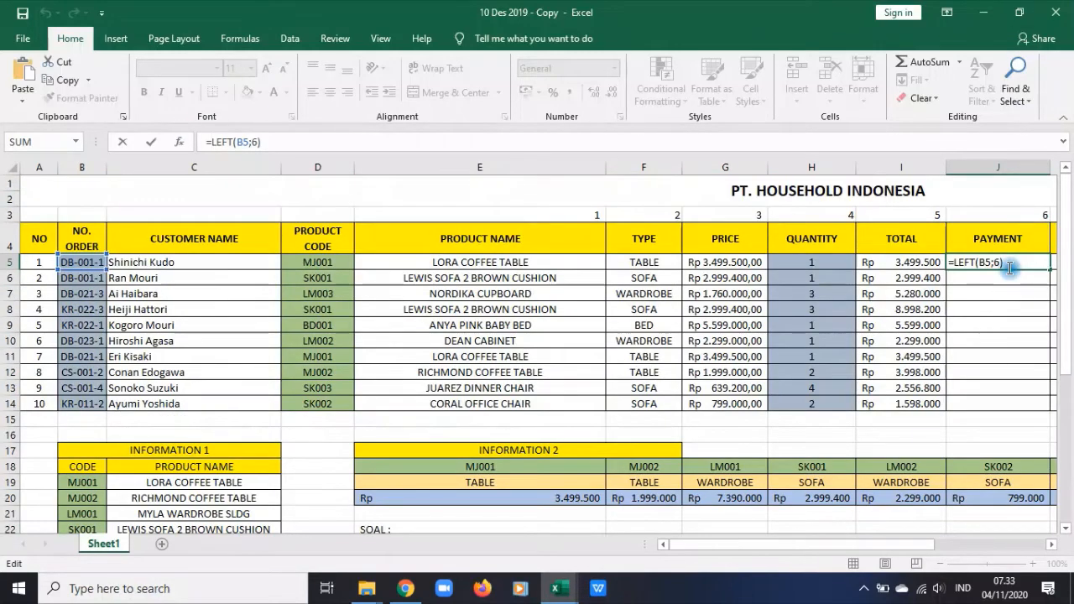
type("VLOOKUP(")
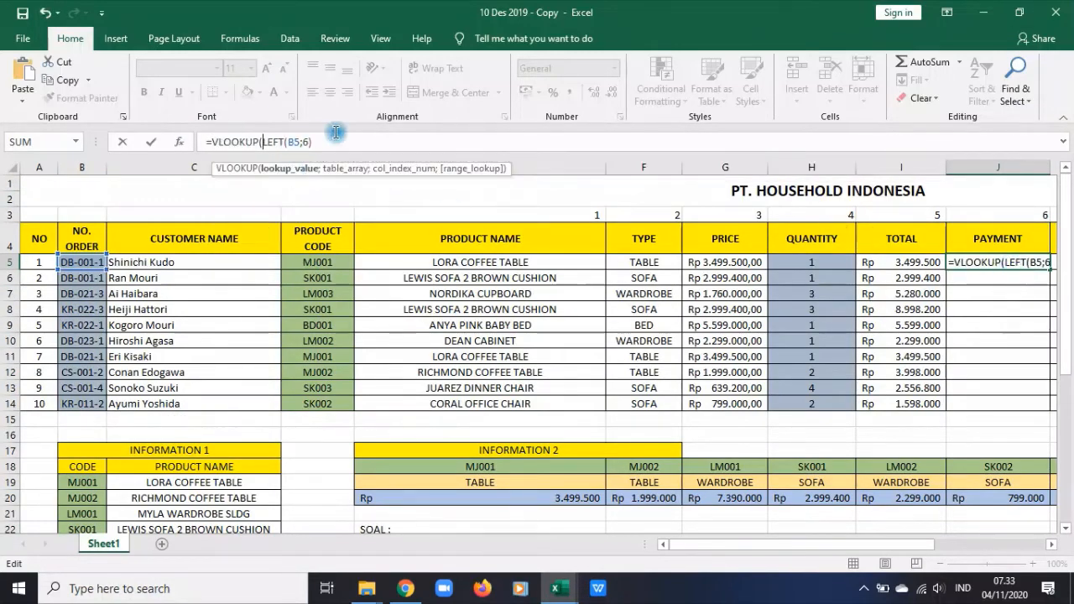
left_click(343, 137)
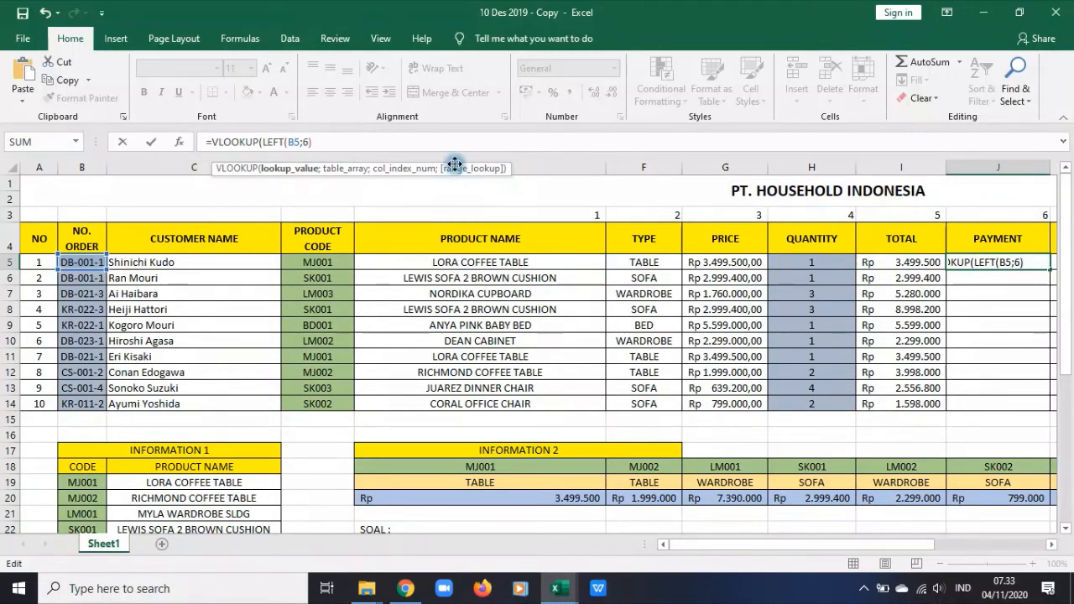
type(";")
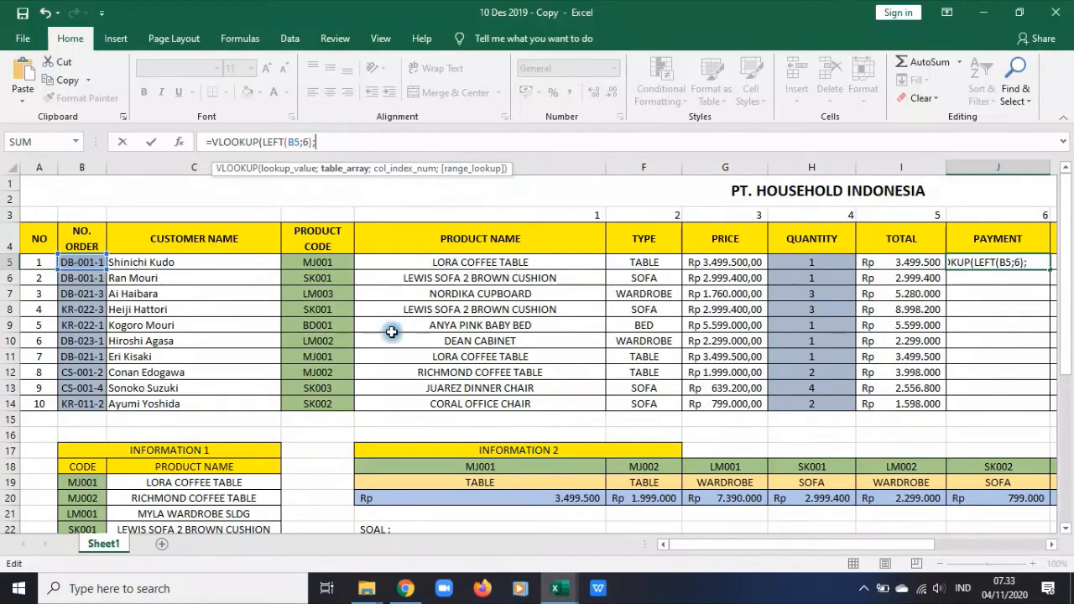
- Complete the VLOOKUP in J5 with the absolute INFORMATION 3 range $B$31:$C$38, column index 2 and an exact match (false)
scroll(391, 264, "down", 6)
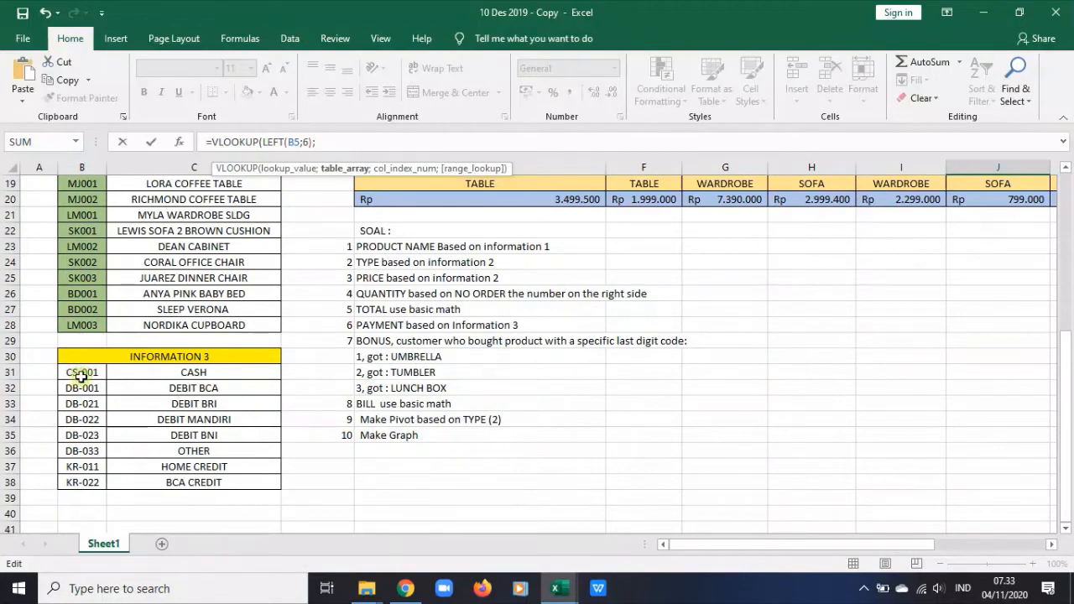
left_click_drag(81, 376, 174, 481)
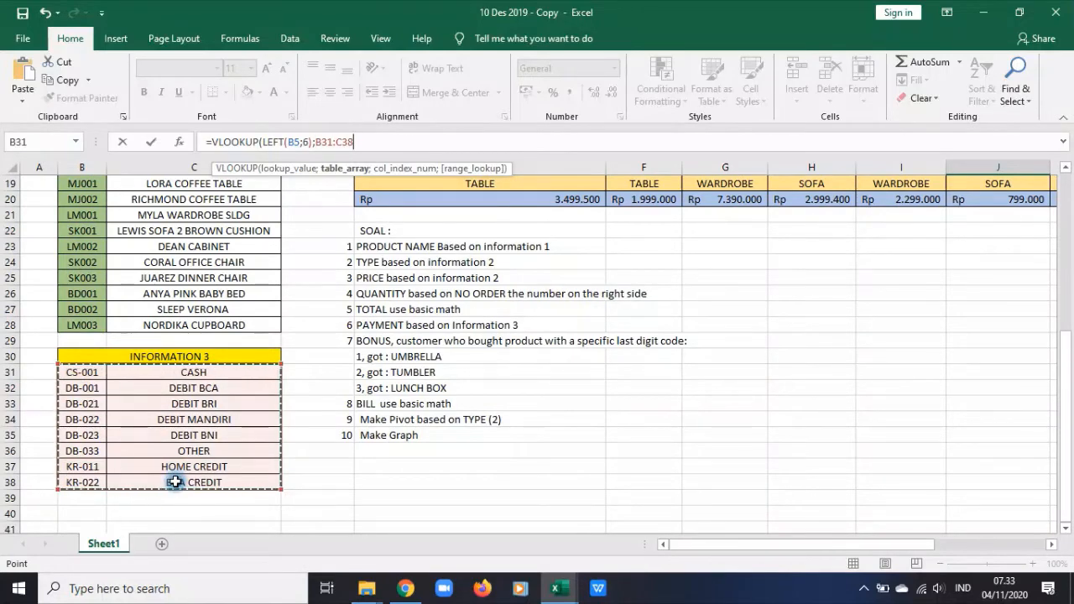
key("F4")
scroll(207, 431, "up", 6)
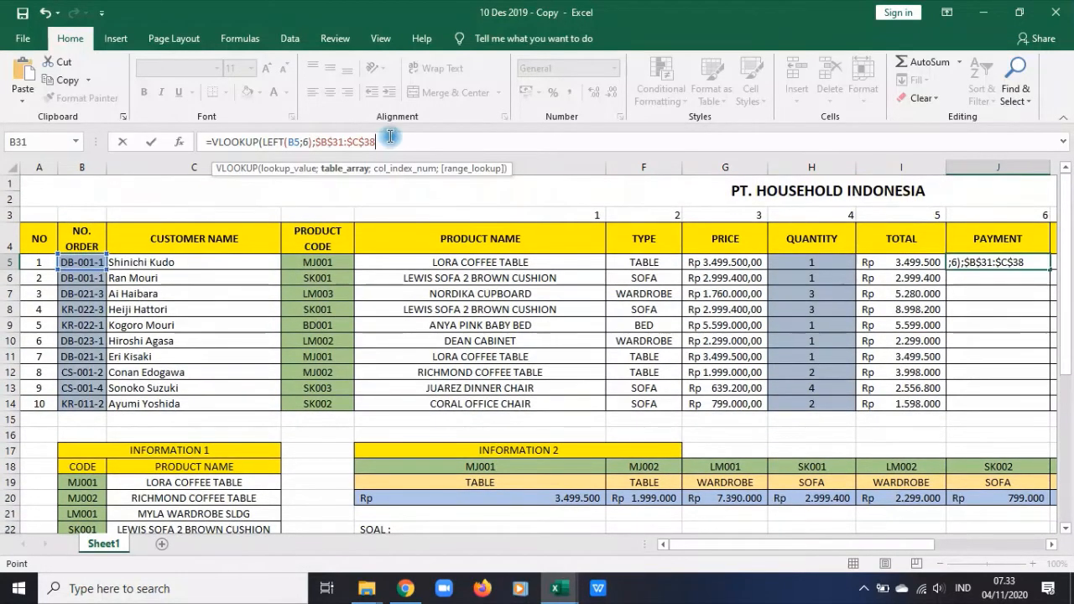
type(";")
scroll(234, 416, "down", 6)
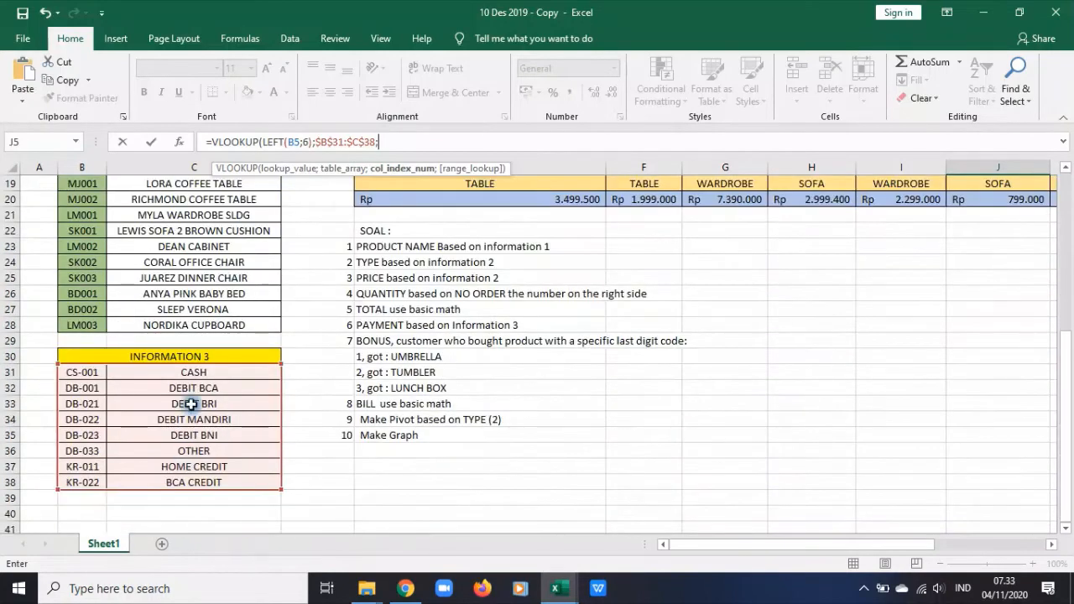
scroll(371, 403, "up", 6)
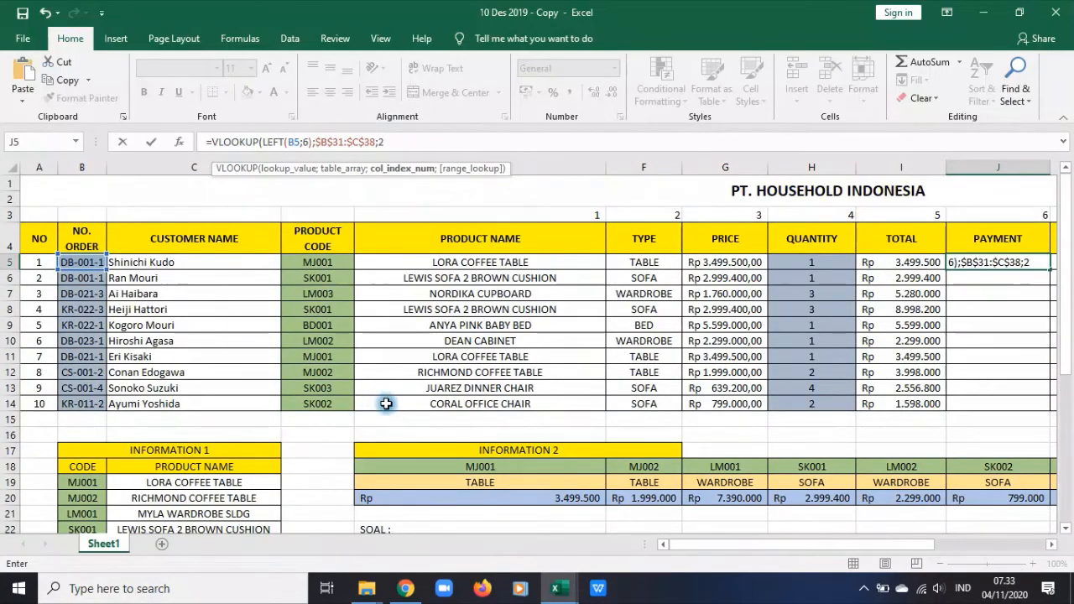
type("2;false)")
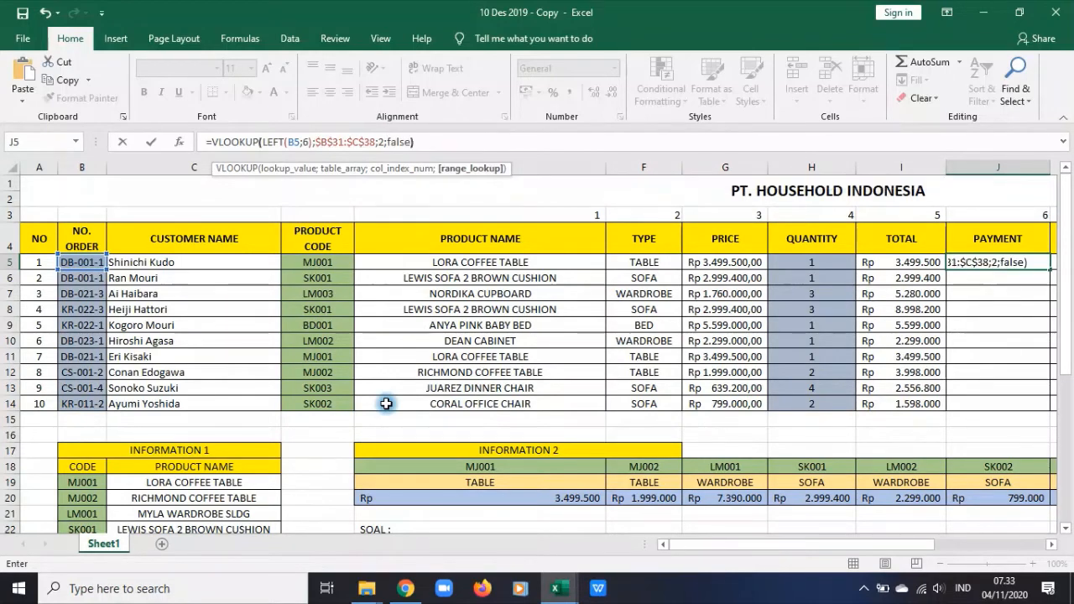
key("Return")
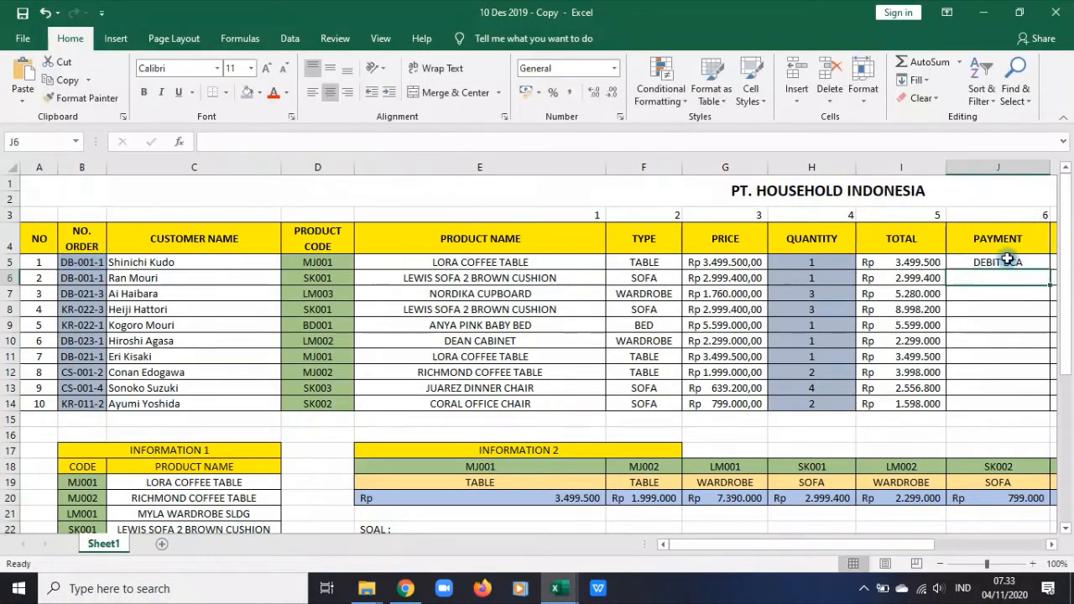
- Check J5 against the INFORMATION 3 table and fill its VLOOKUP formula down the PAYMENT column to J14
left_click(1012, 262)
scroll(131, 267, "down", 4)
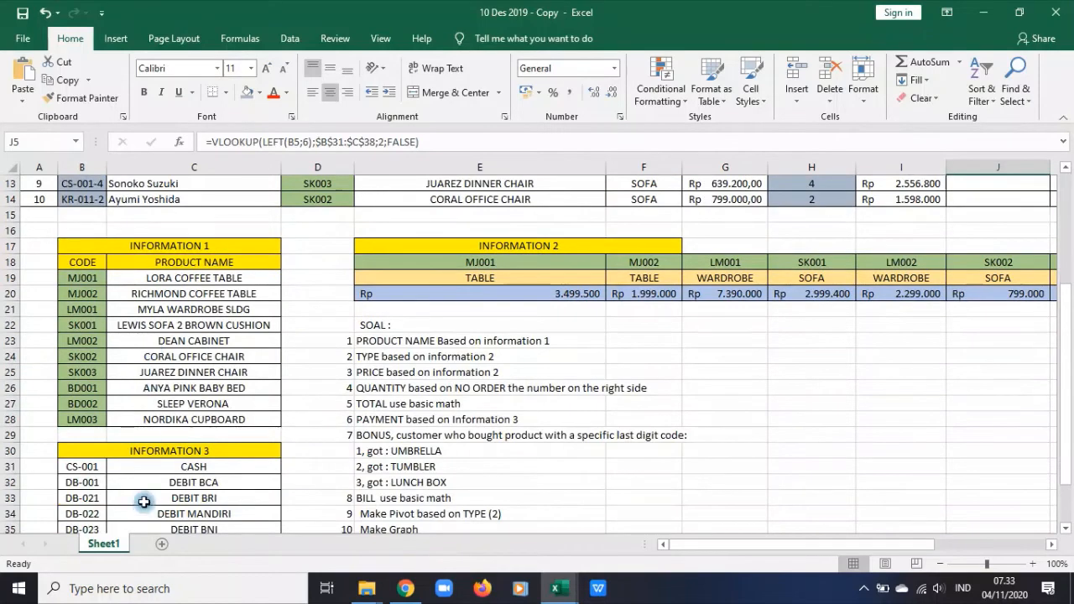
scroll(883, 442, "up", 3)
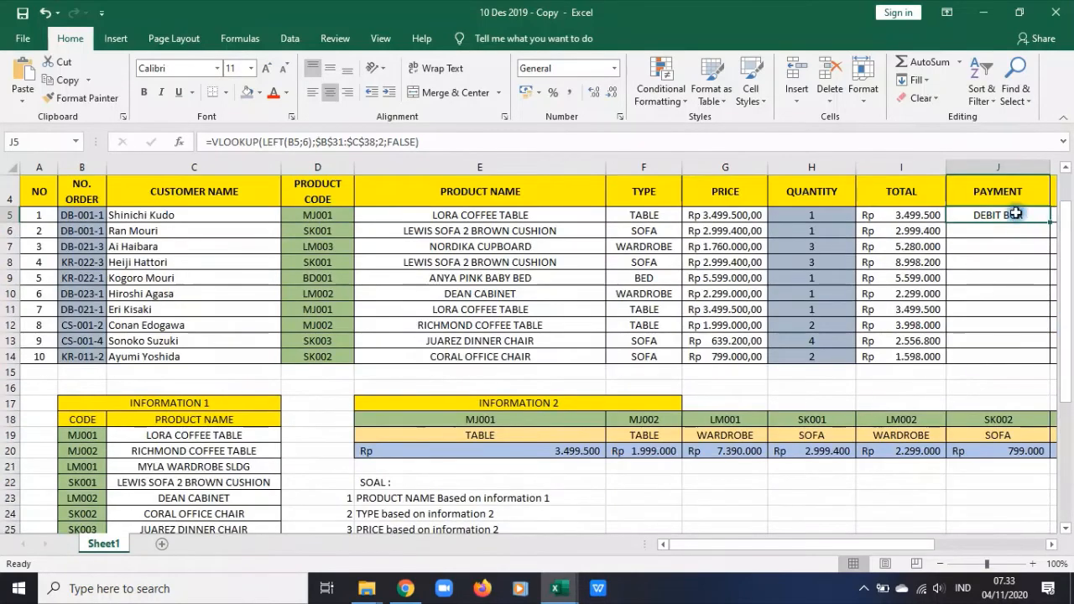
left_click_drag(1049, 222, 1050, 359)
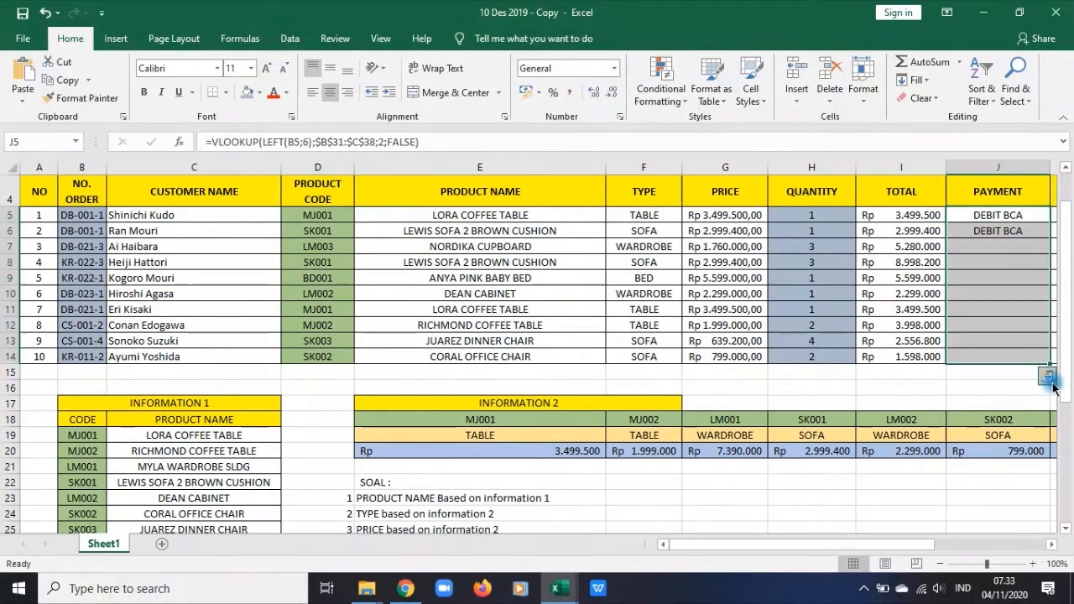
- Examine the BONUS task's last-digit rules, the product codes in column D and the empty BONUS column
left_click_drag(797, 545, 682, 550)
left_click(517, 229)
scroll(512, 261, "down", 5)
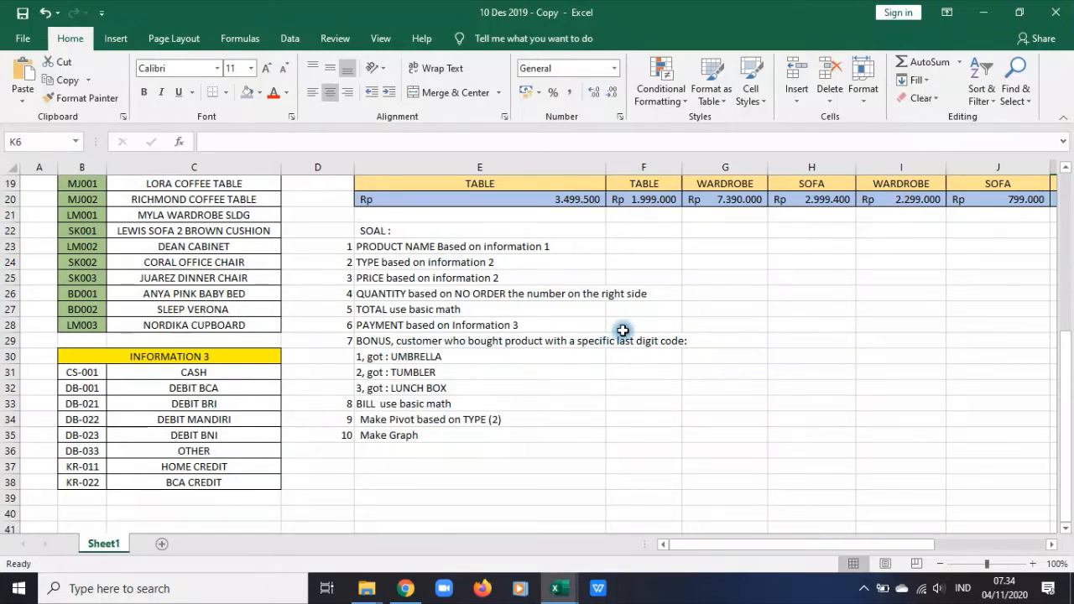
scroll(623, 330, "up", 6)
left_click(337, 261)
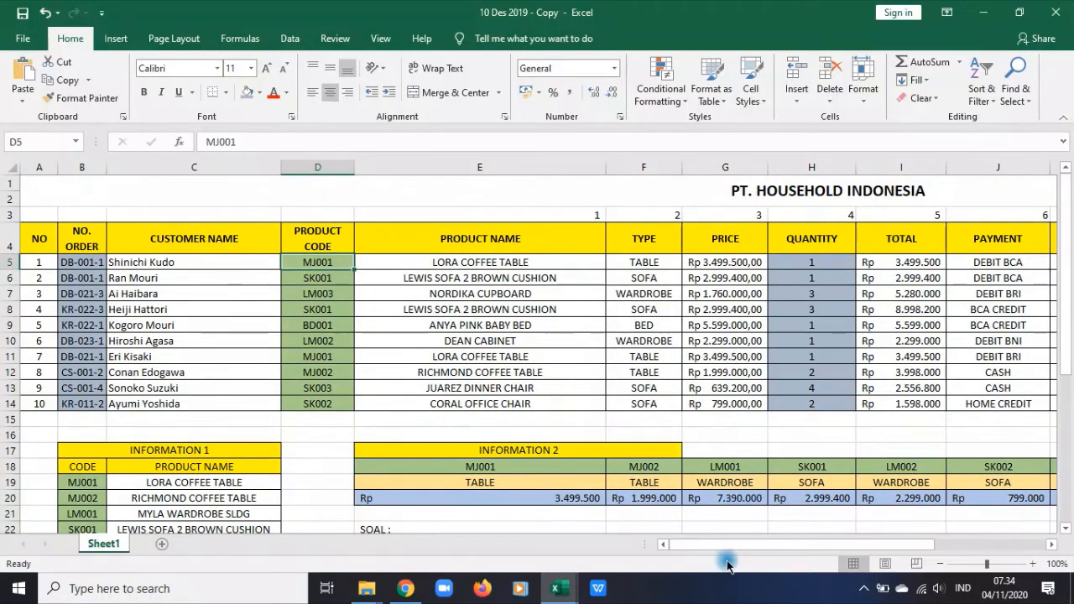
left_click_drag(724, 544, 826, 542)
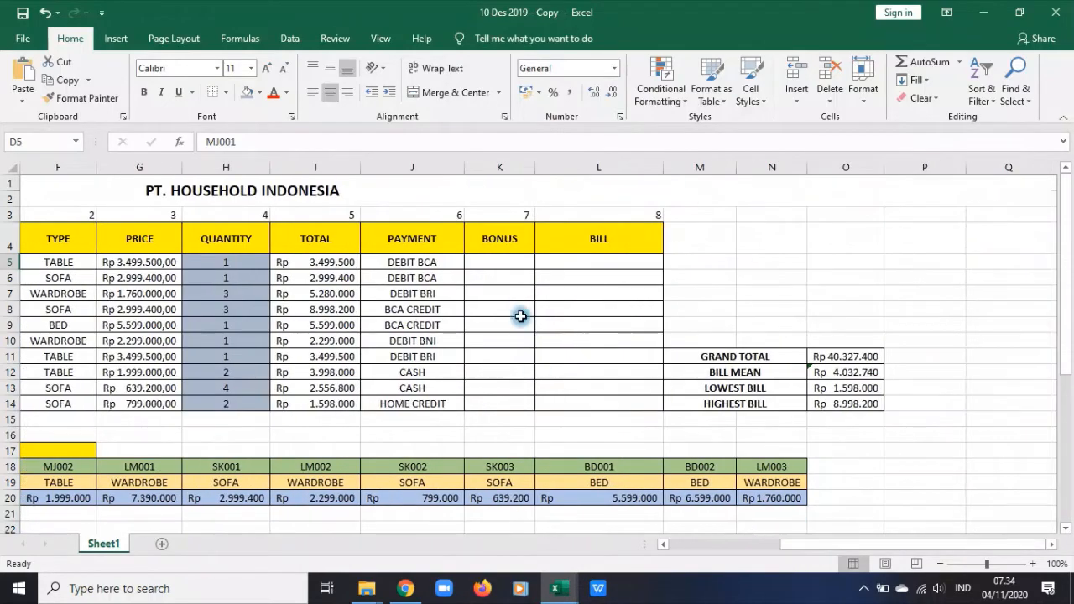
- Enter =RIGHT(D5;1) in cell K5 to extract the last digit of the product code for BONUS
left_click(484, 261)
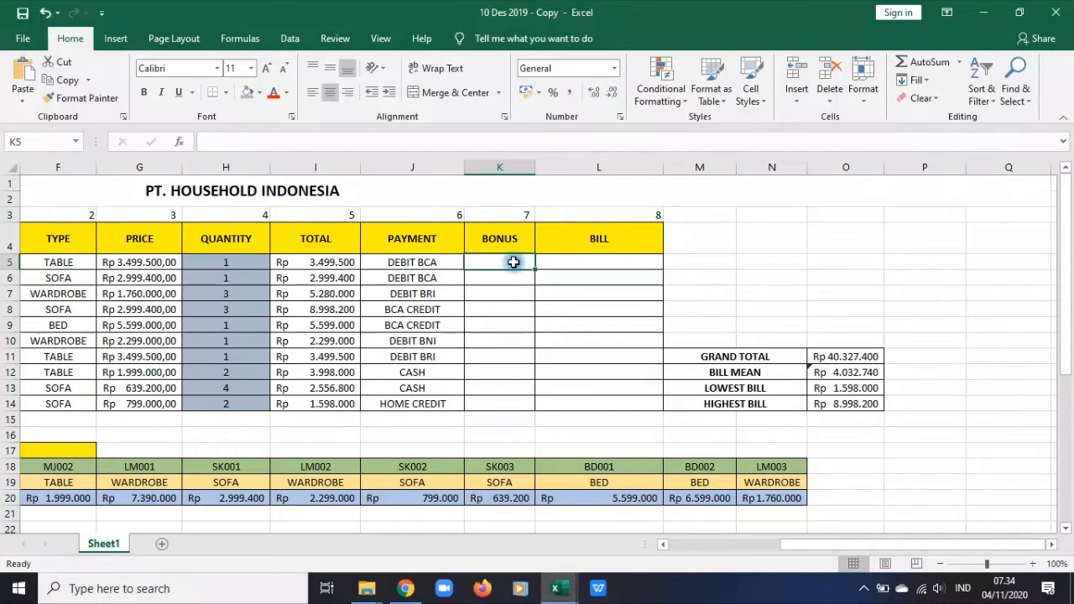
type("=")
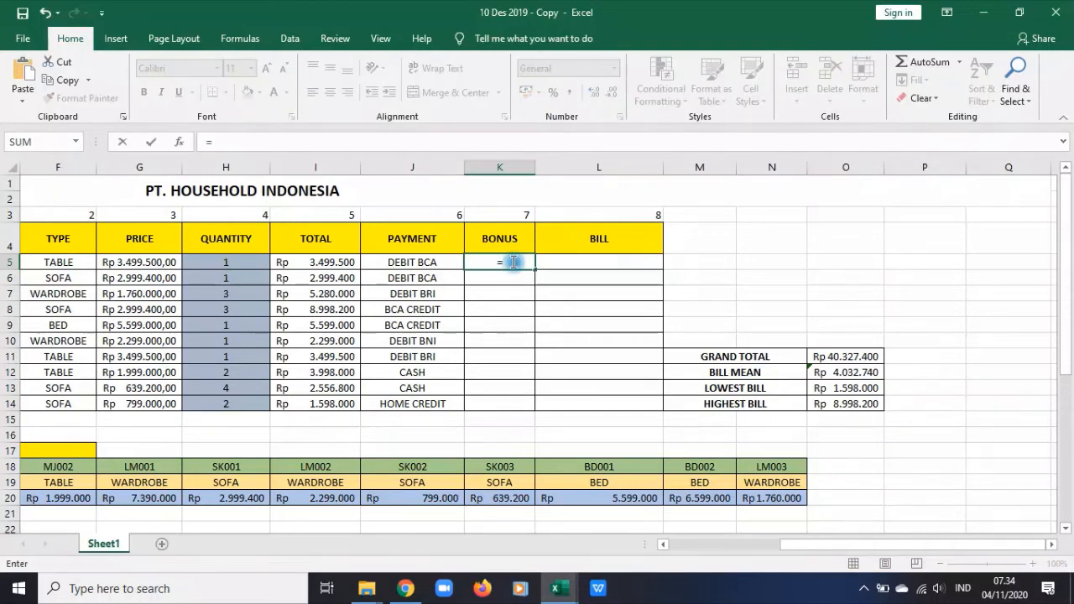
scroll(514, 269, "down", 5)
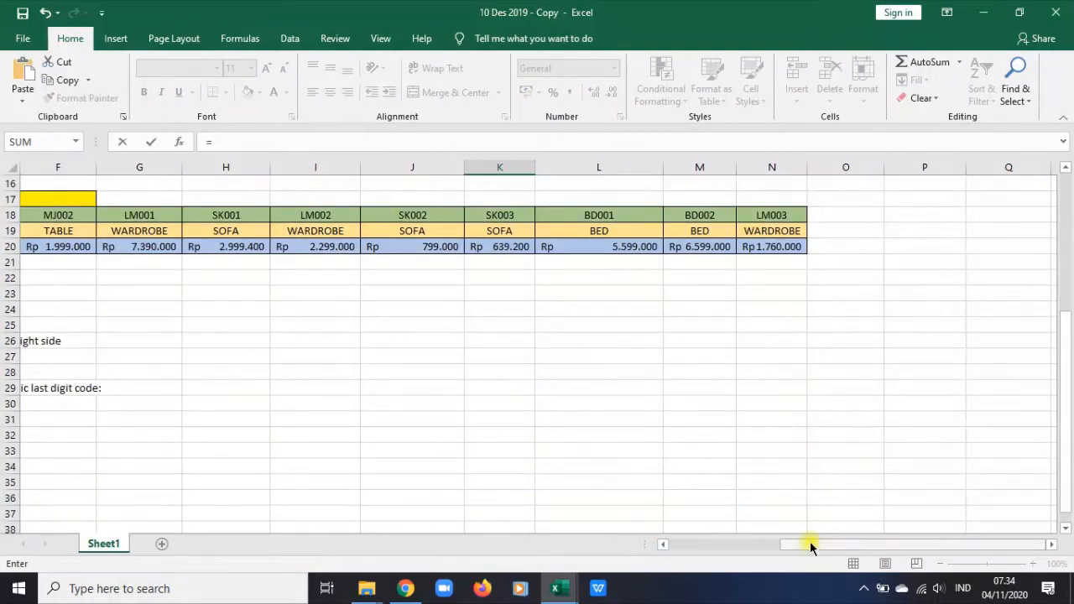
mouse_move(810, 544)
left_mouse_down()
mouse_move(775, 546)
mouse_move(810, 546)
left_mouse_up()
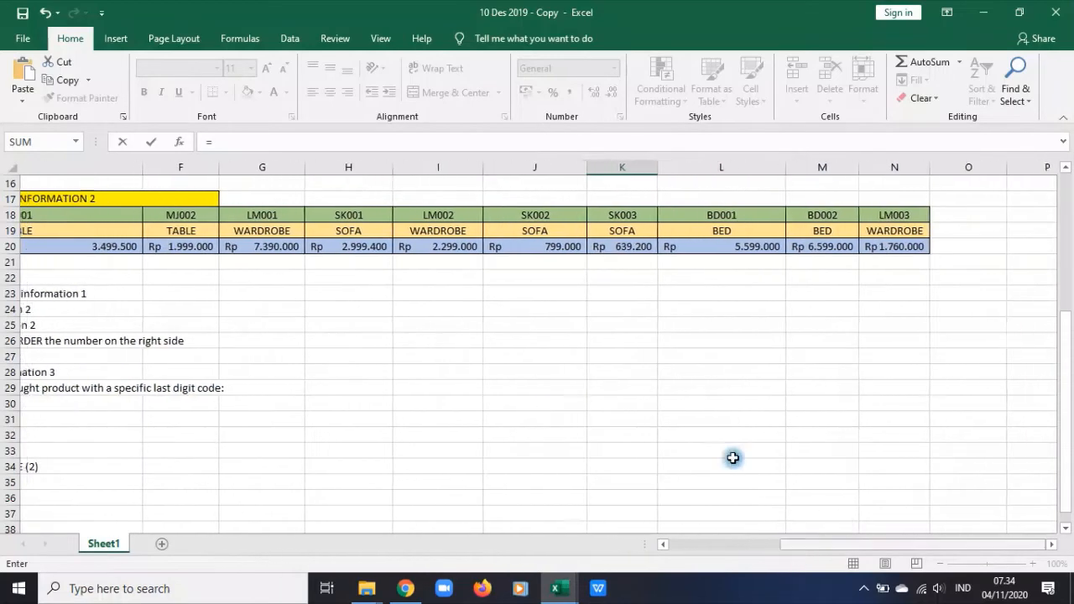
scroll(623, 335, "up", 3)
scroll(623, 335, "up", 2)
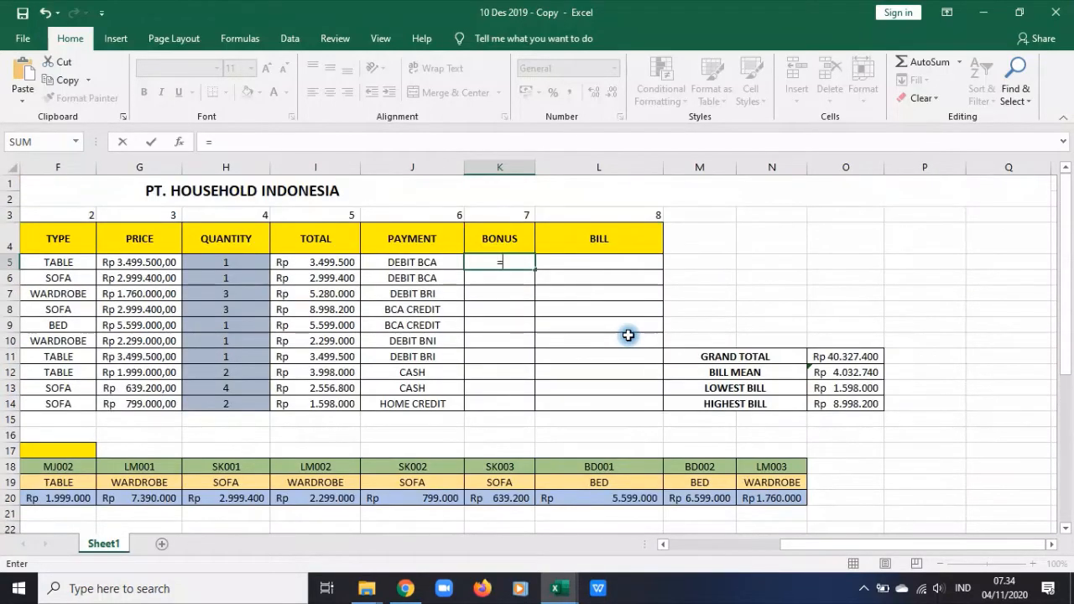
type("rig")
key("Tab")
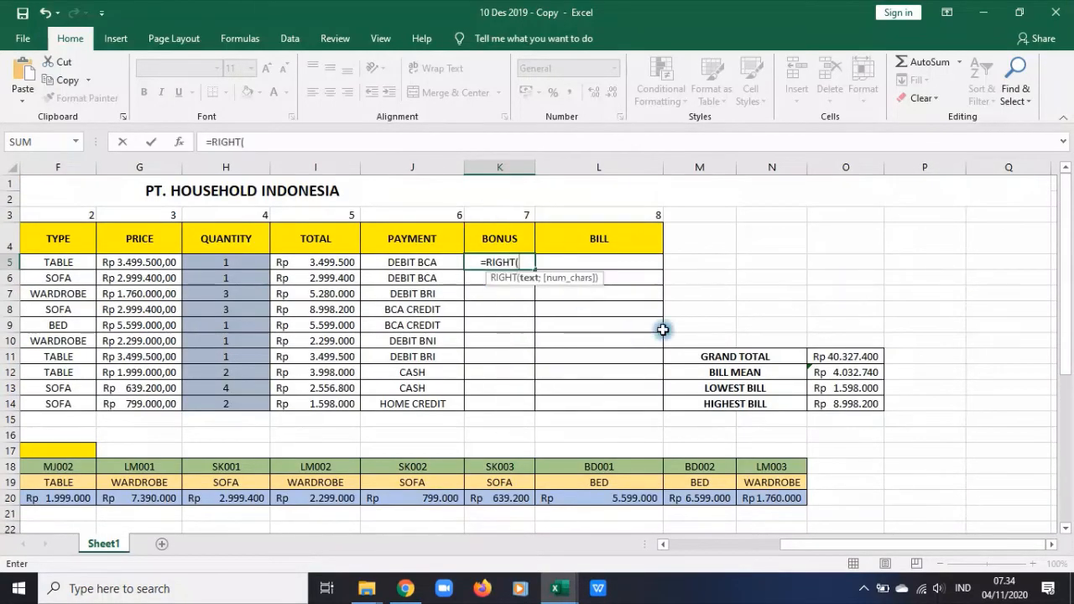
left_click_drag(853, 549, 766, 545)
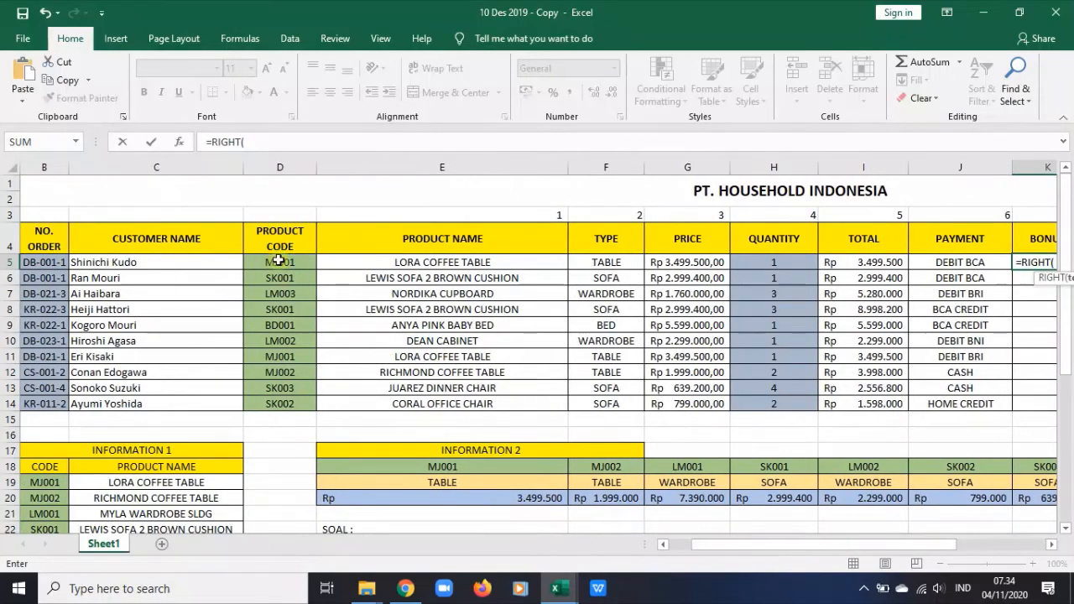
left_click(280, 261)
left_click(297, 138)
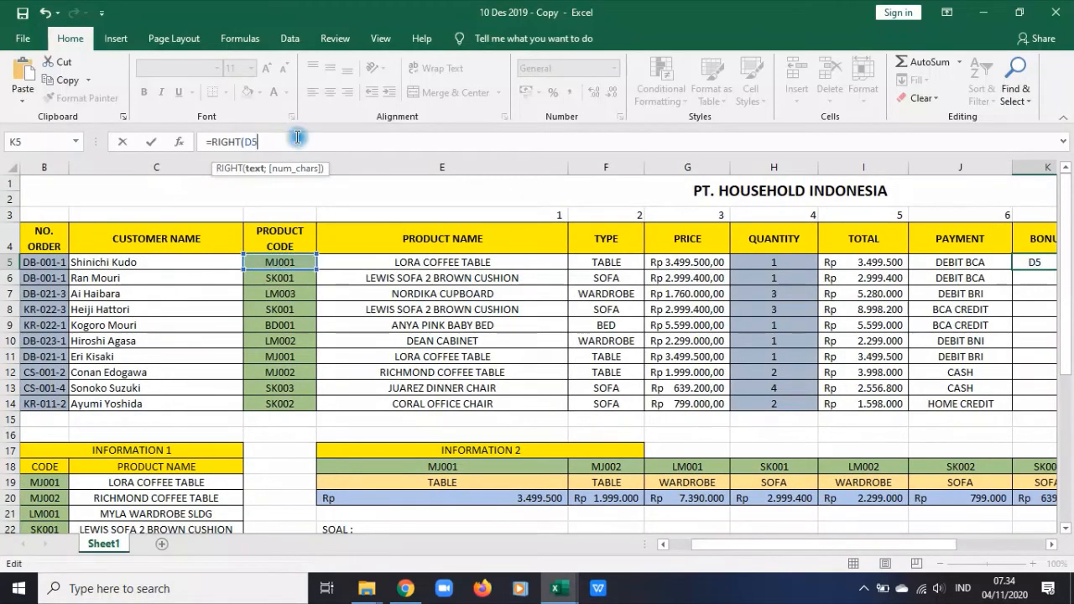
type(";1)")
key("Return")
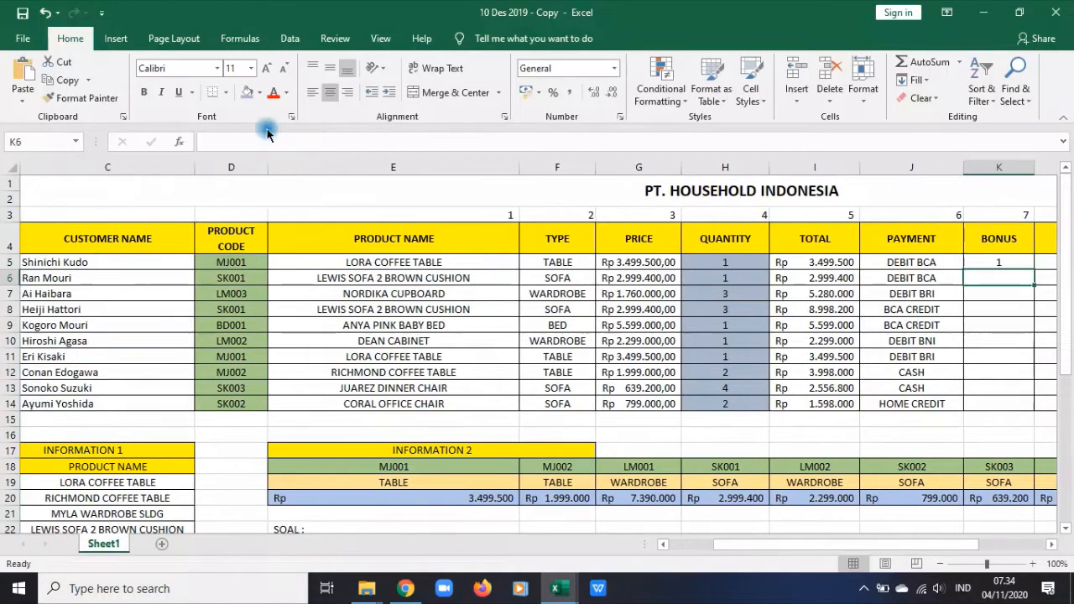
- Fill the RIGHT formula from K5 down the BONUS column to K14, and compare the digits with the BONUS rules
left_click(999, 264)
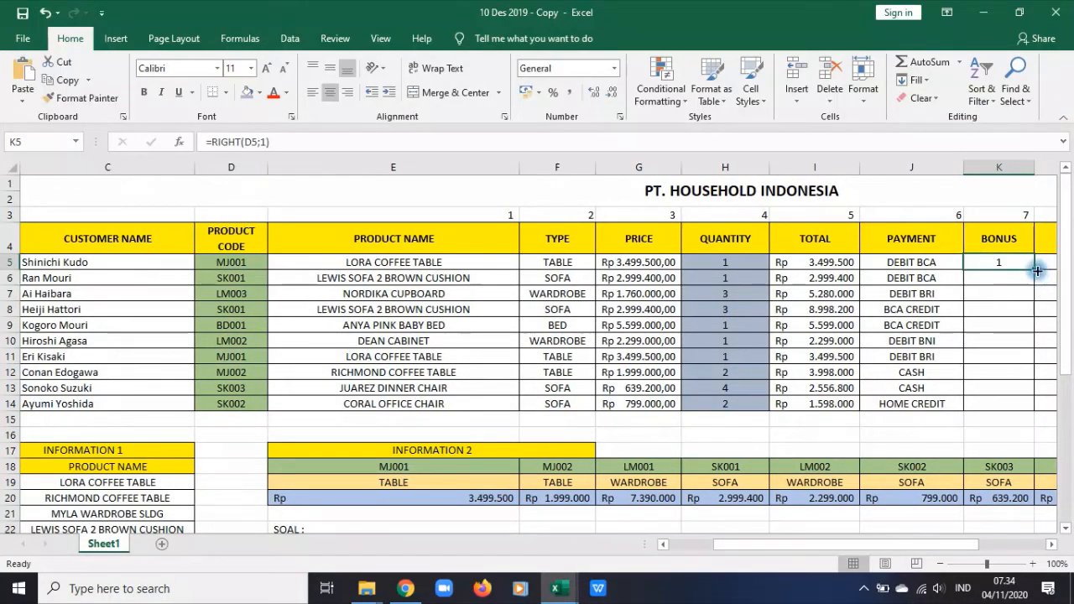
left_click_drag(1036, 270, 1022, 411)
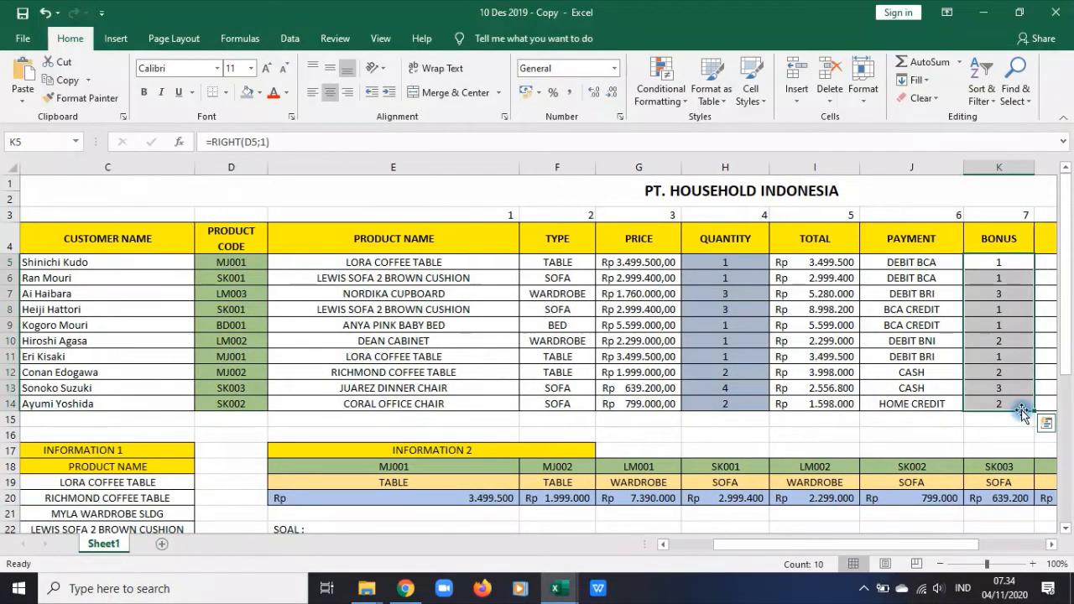
left_click(1016, 405)
left_click_drag(1014, 282, 1000, 401)
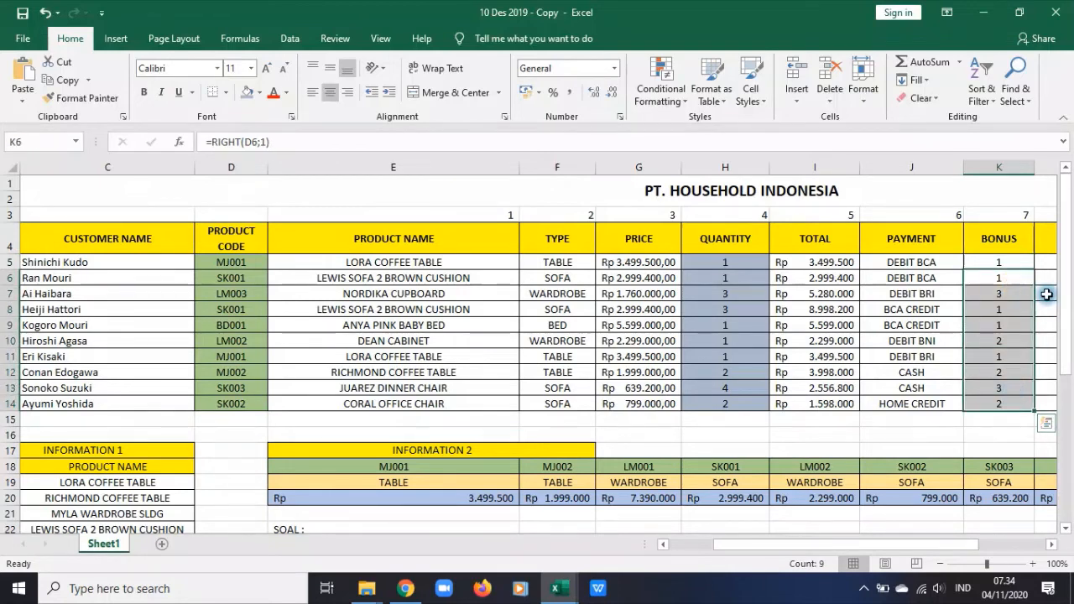
scroll(660, 520, "down", 5)
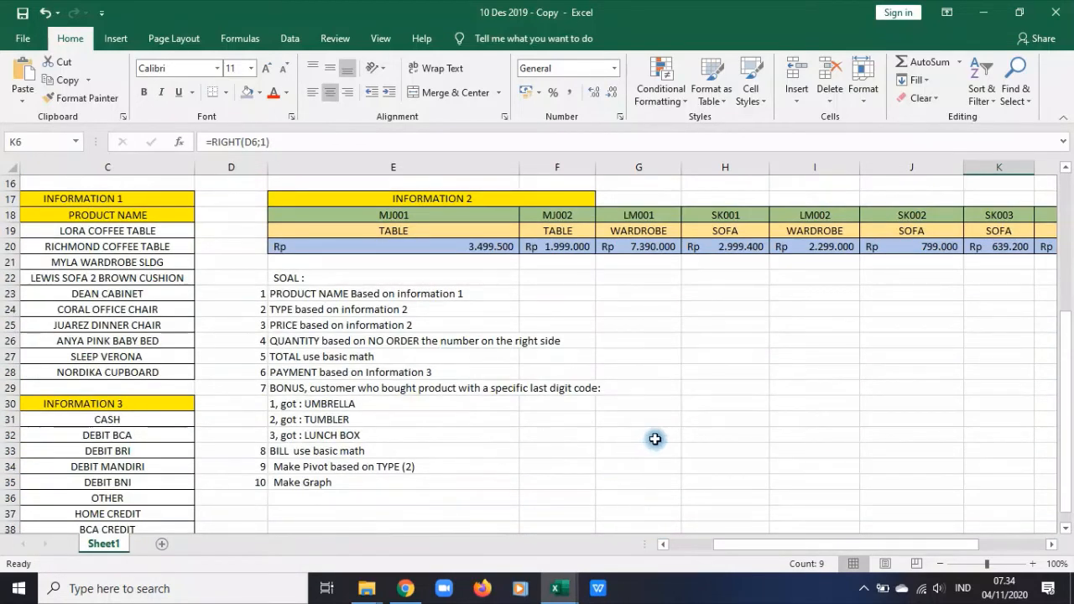
- Clear the extracted digits in K6:K14 and start wrapping K5's RIGHT formula in an IF function
scroll(662, 435, "up", 5)
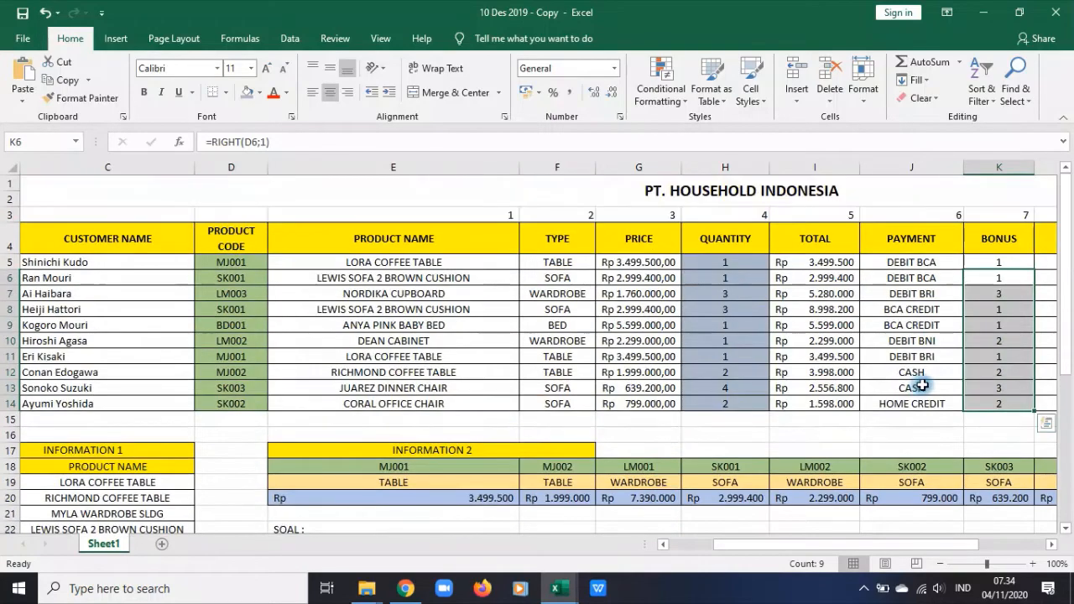
key("Delete")
left_click(994, 261)
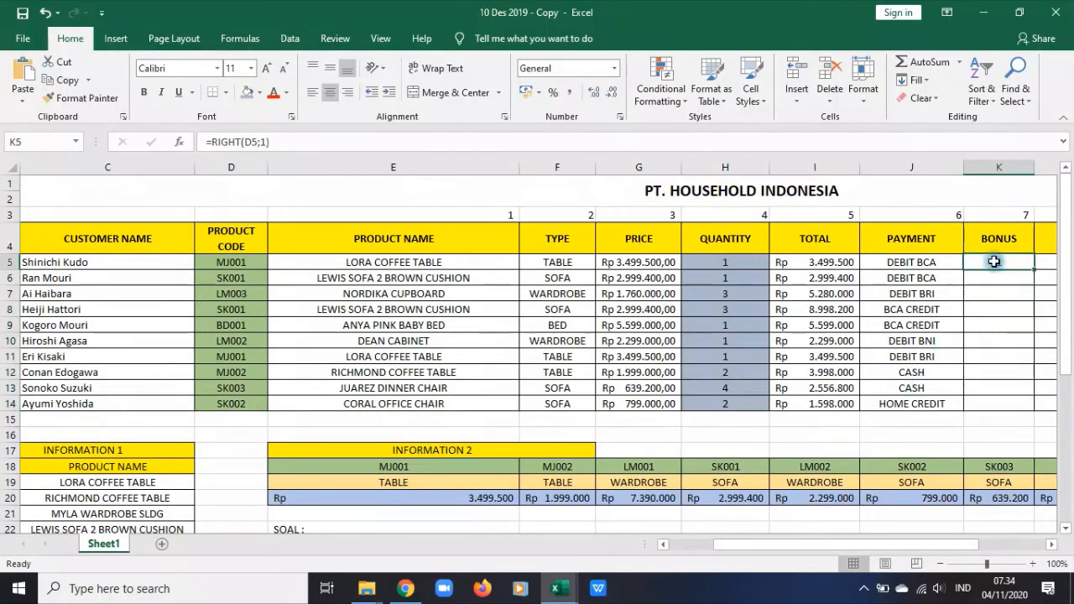
left_click(210, 142)
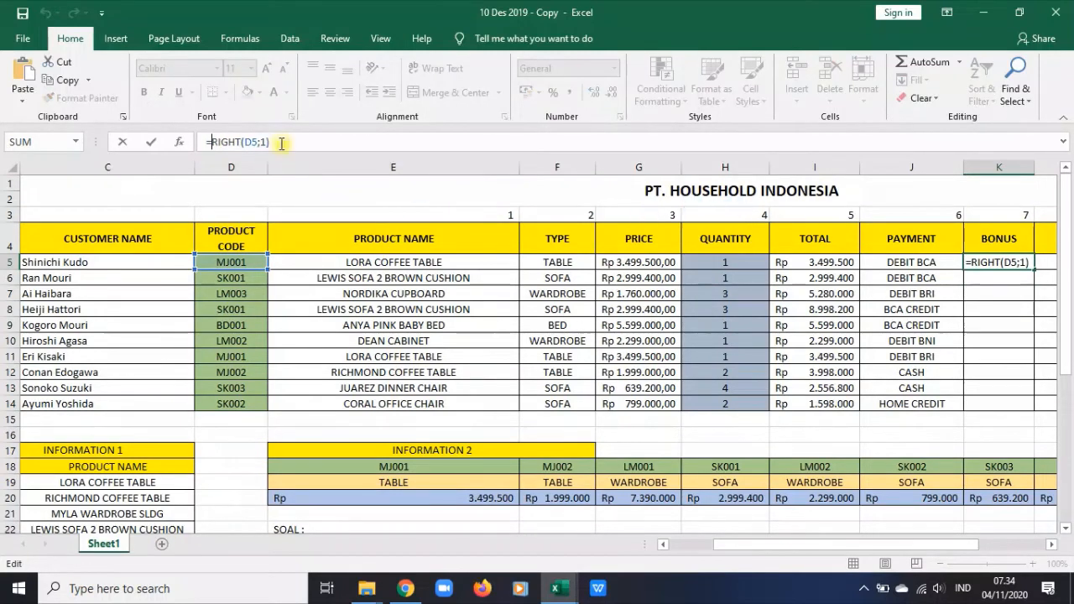
left_click_drag(274, 142, 215, 142)
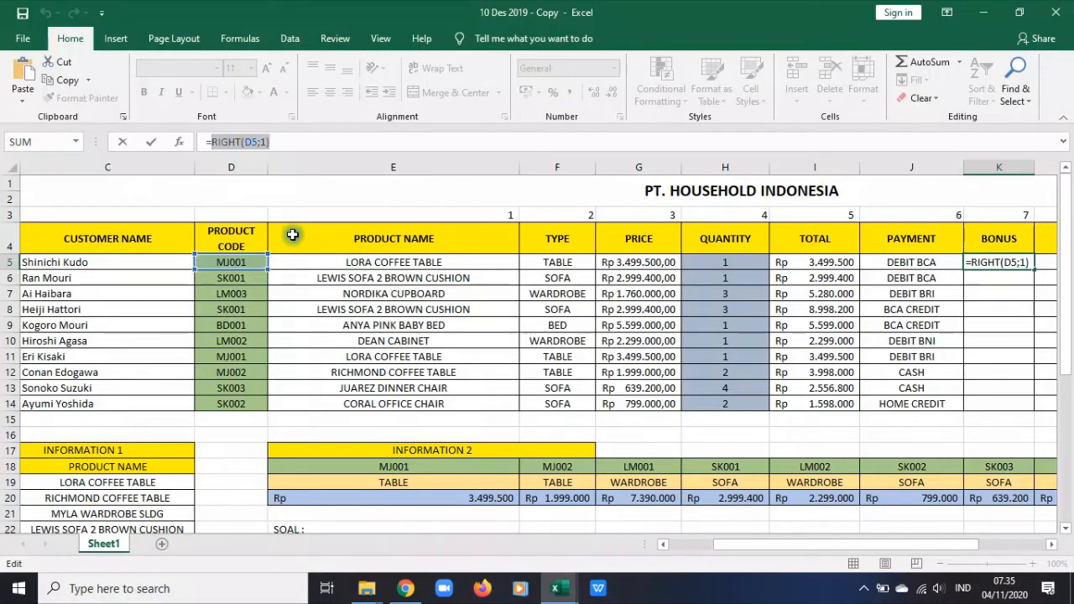
left_click(211, 142)
type("If(")
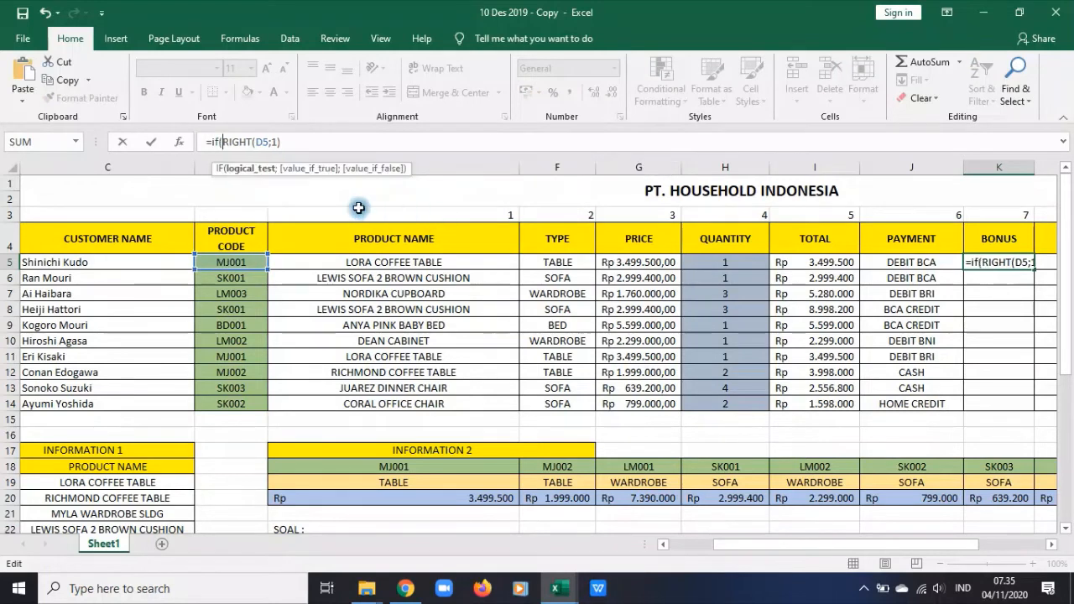
- Complete the IF logical test in K5 as RIGHT(D5;1)="1"
left_click(299, 141)
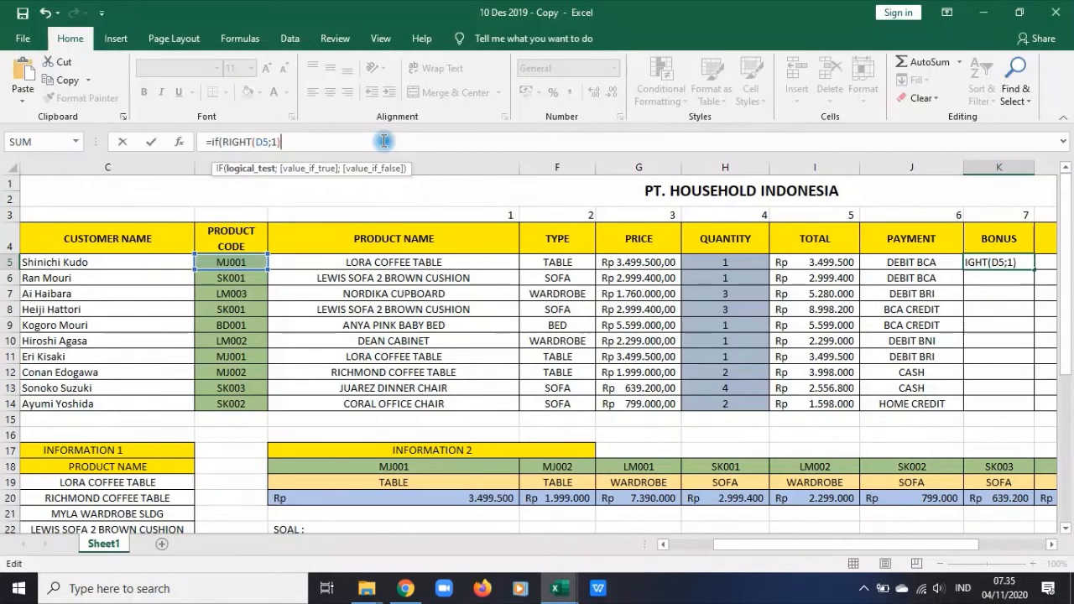
type(";")
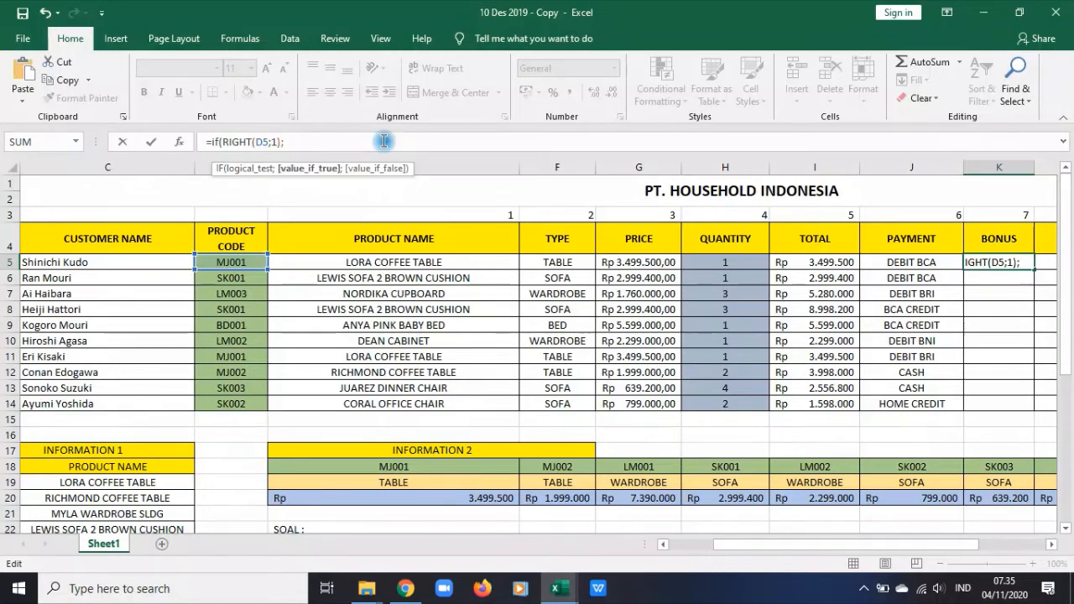
key("BackSpace")
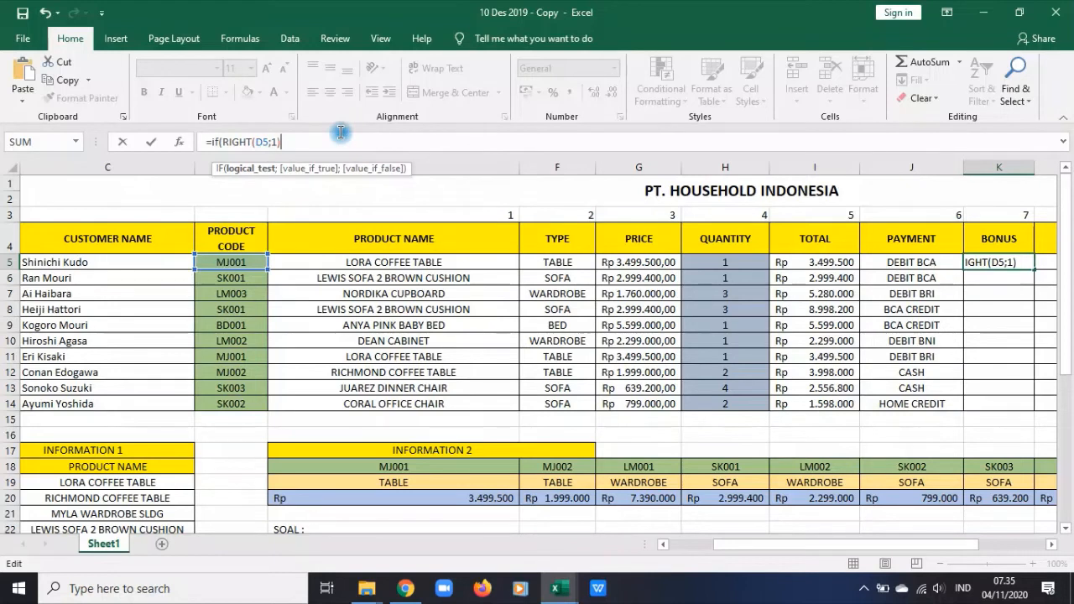
type("=\"1\"")
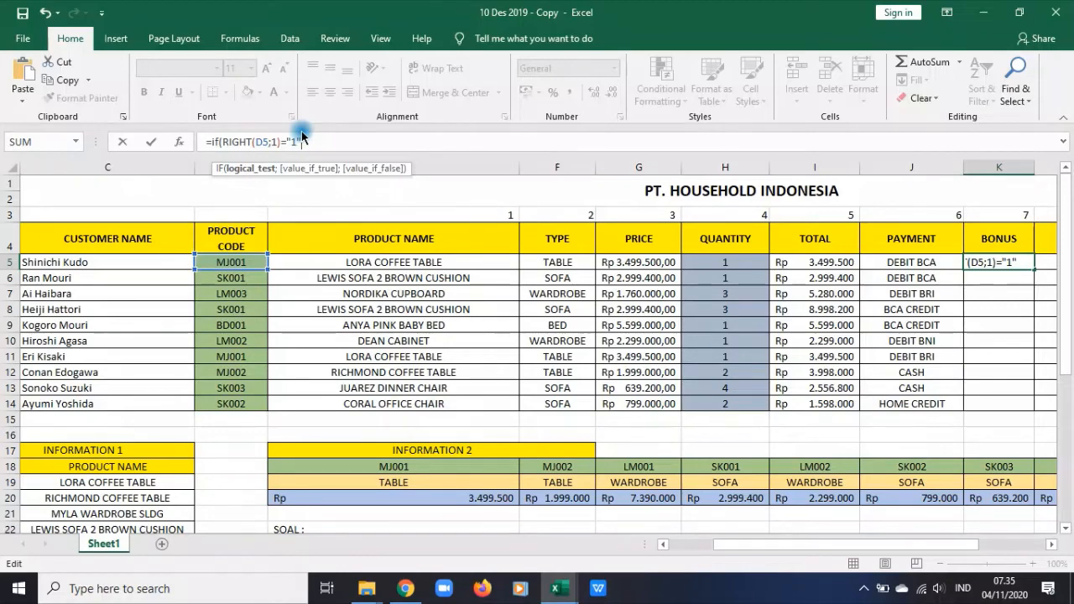
type(";")
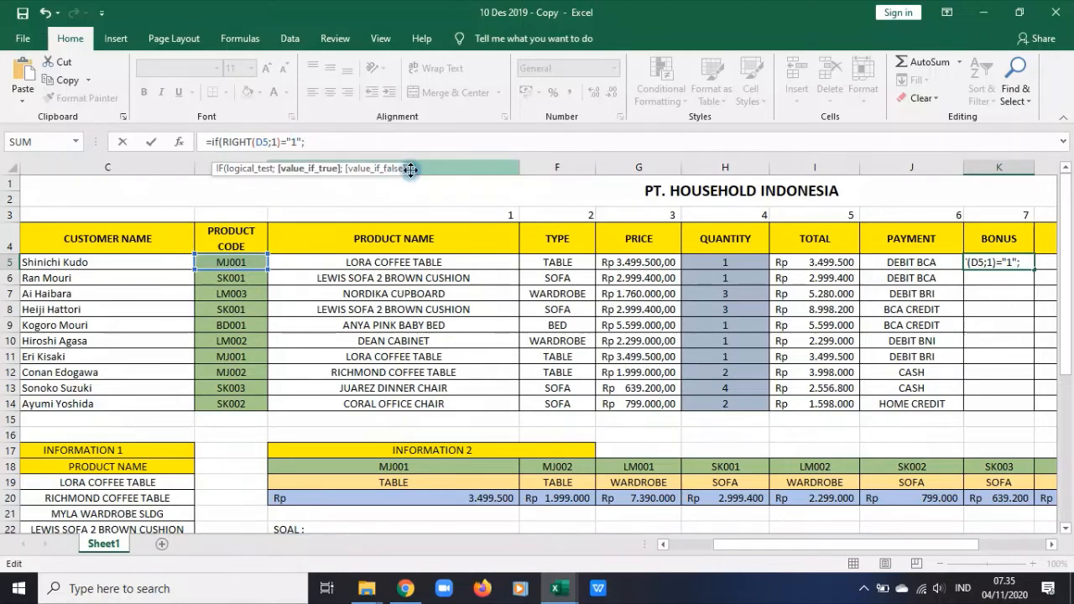
- Check the digit-1 rule in the BONUS task and enter "UMBRELLA" as the IF's value if true in K5
scroll(510, 220, "down", 6)
scroll(517, 286, "up", 6)
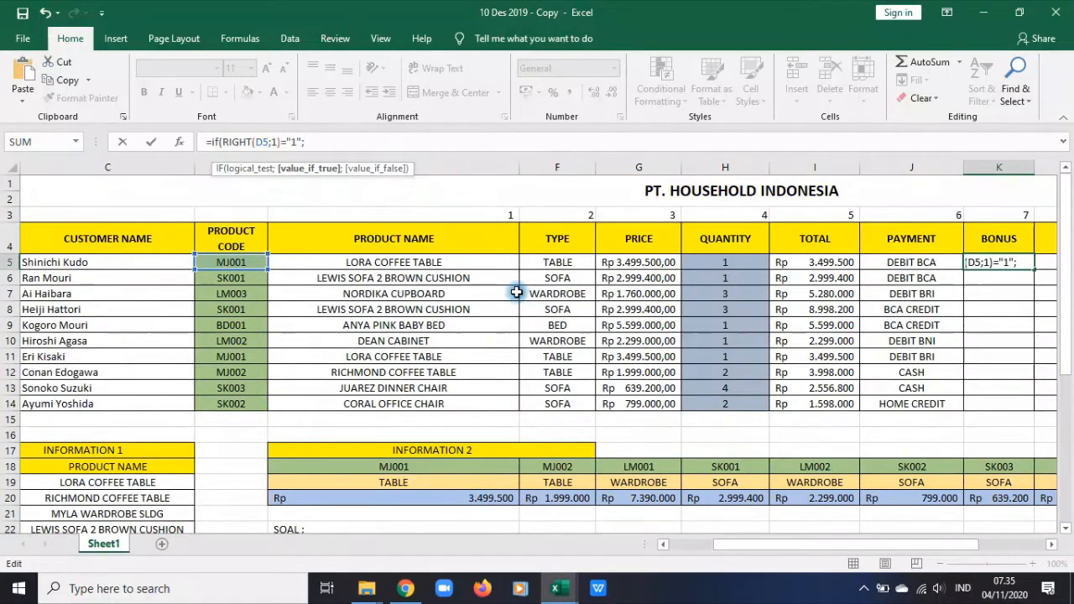
type("\"UMB")
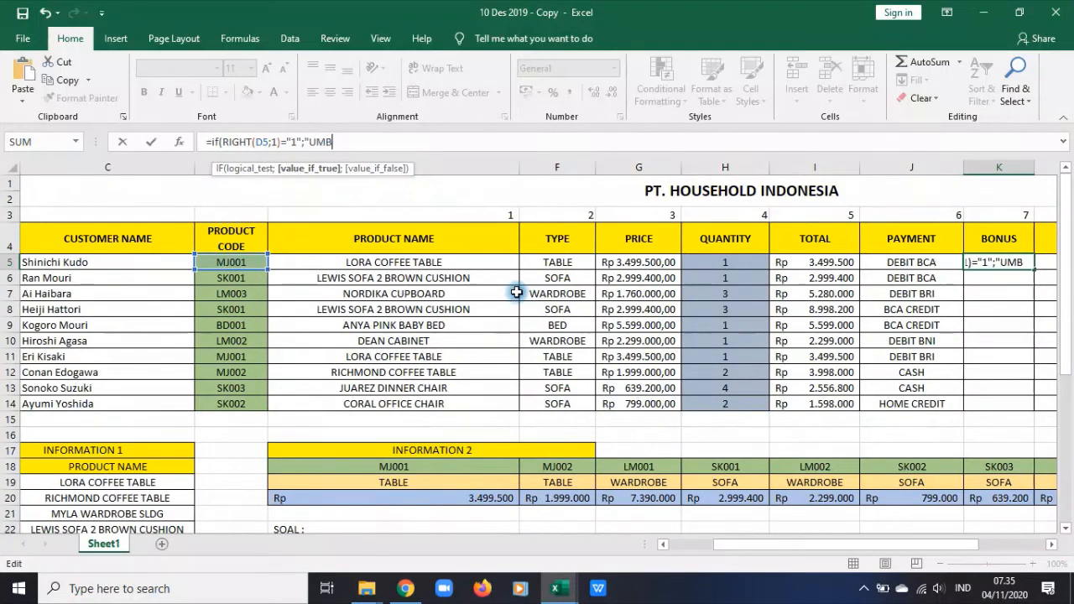
type("RELLA\"")
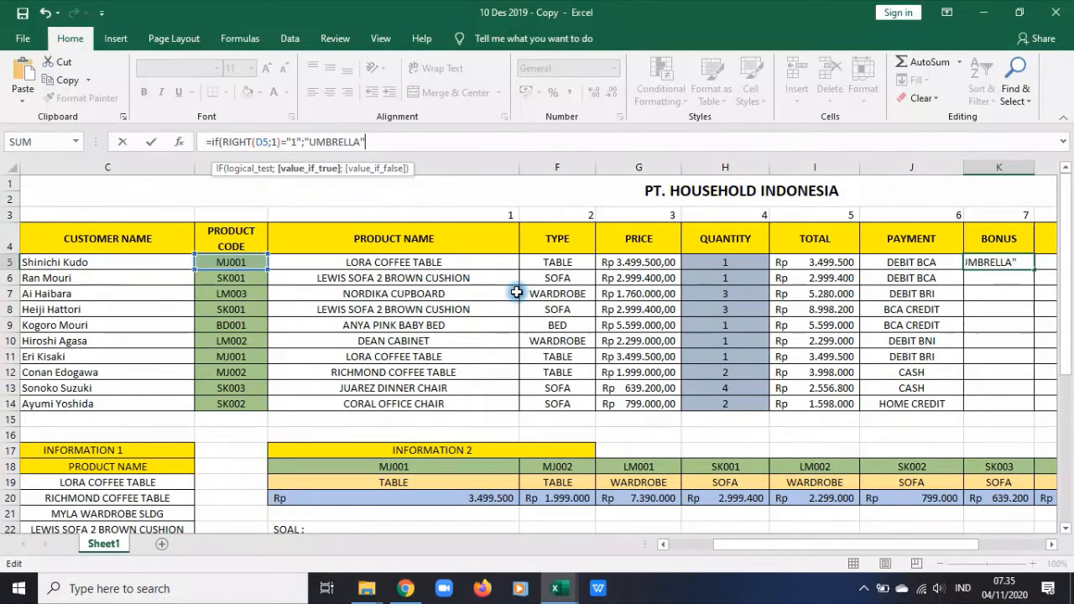
type(";")
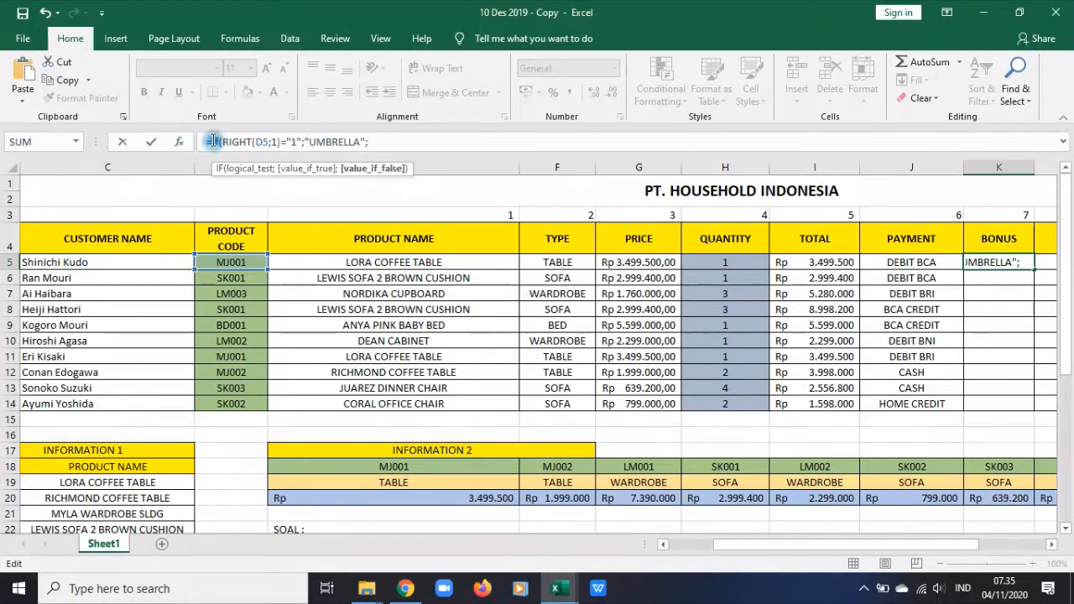
- Nest a second IF in K5's formula that tests RIGHT(D5;1)="2" and returns "TUMBLR" if true
left_click_drag(211, 142, 288, 143)
left_click(369, 142)
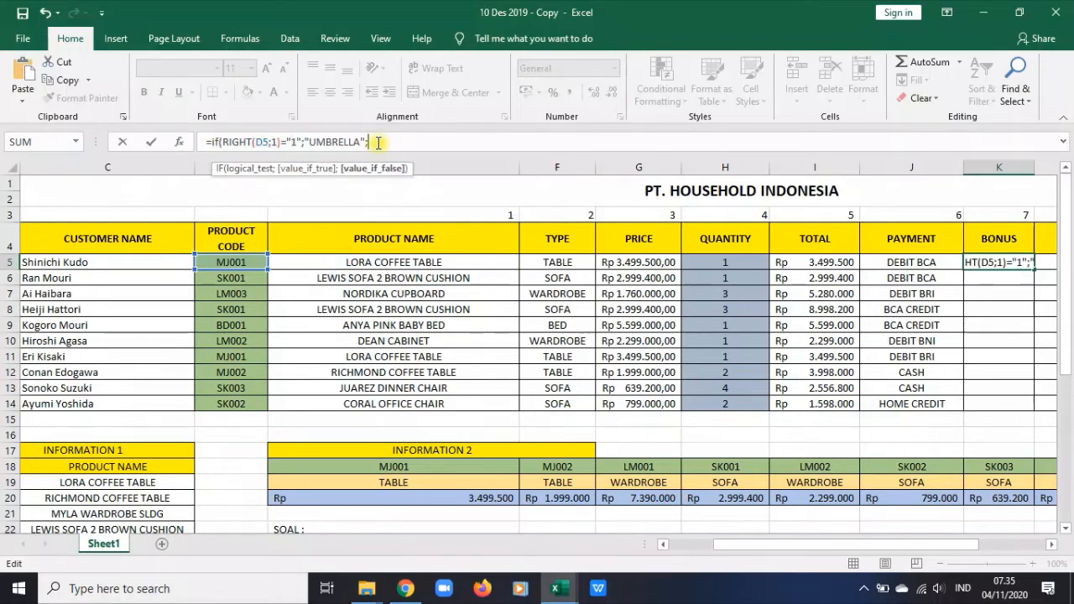
type("if(RIGHT(D5;1)=\"")
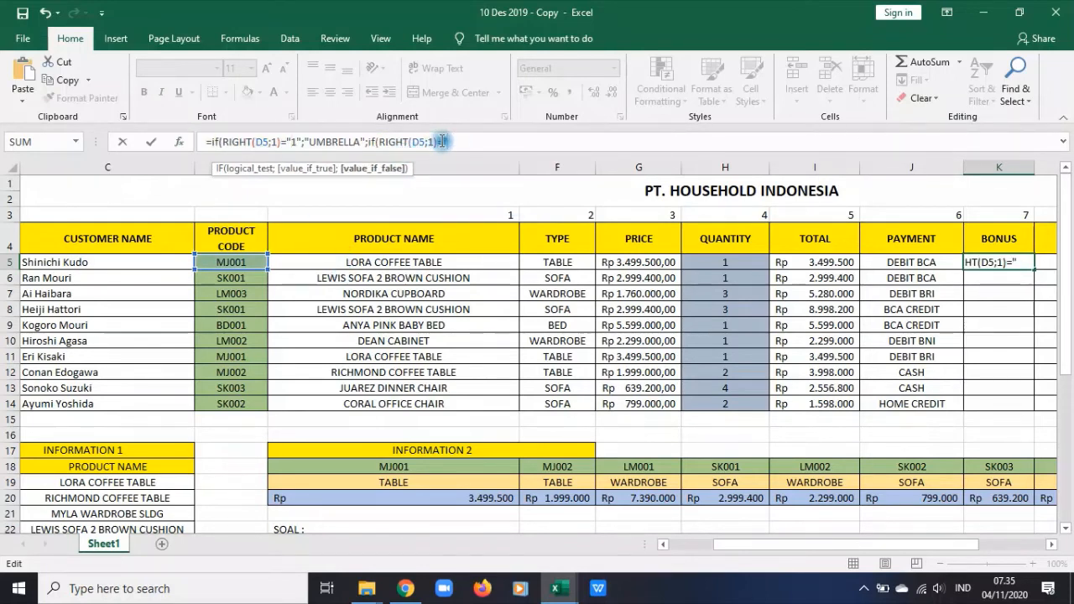
type("2\"")
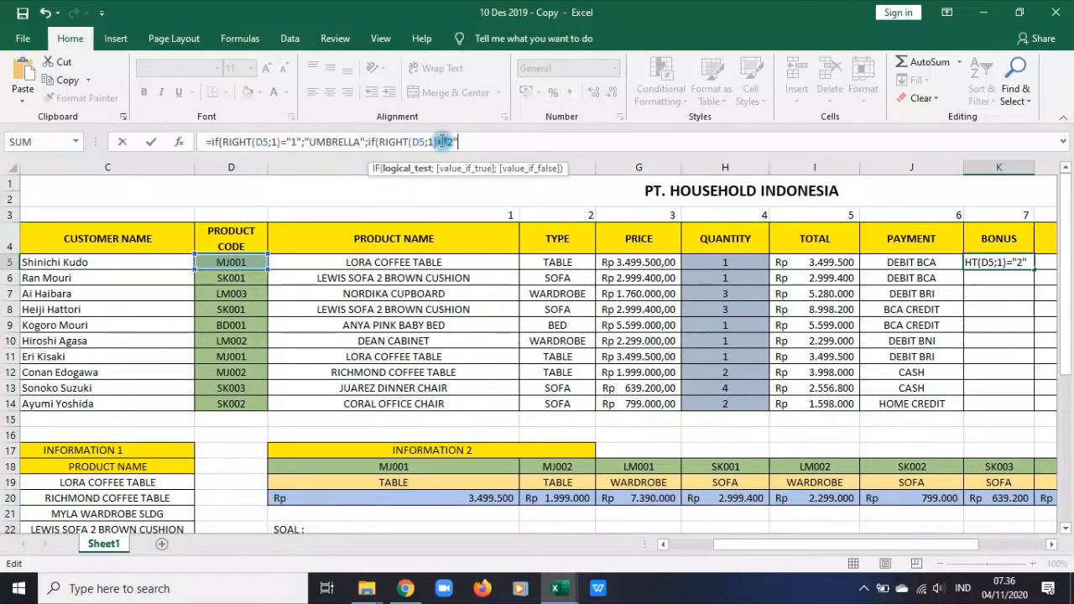
type(";\"")
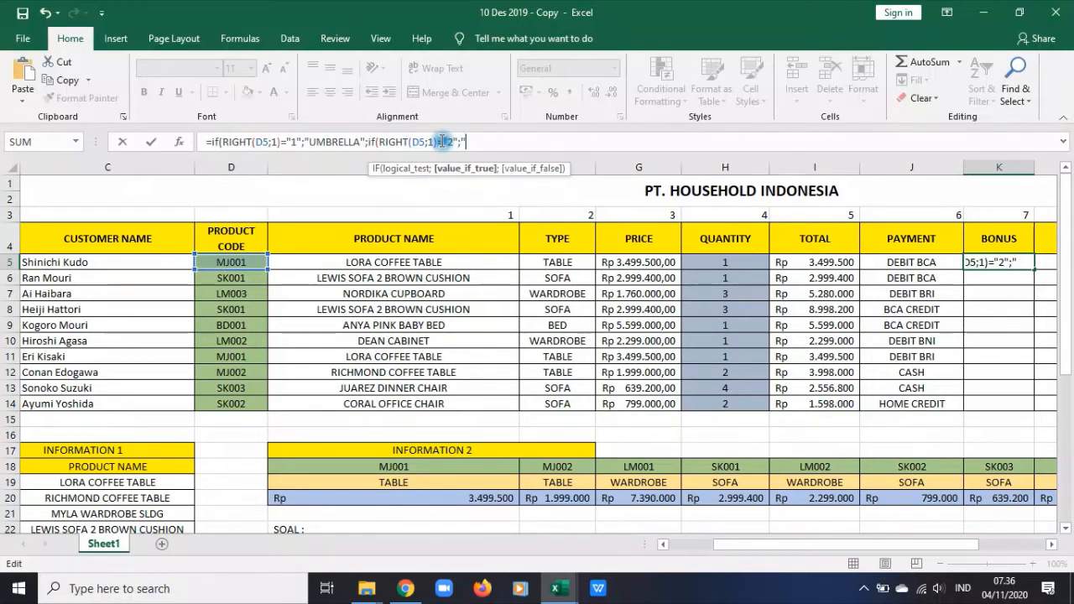
type("TUMBLR")
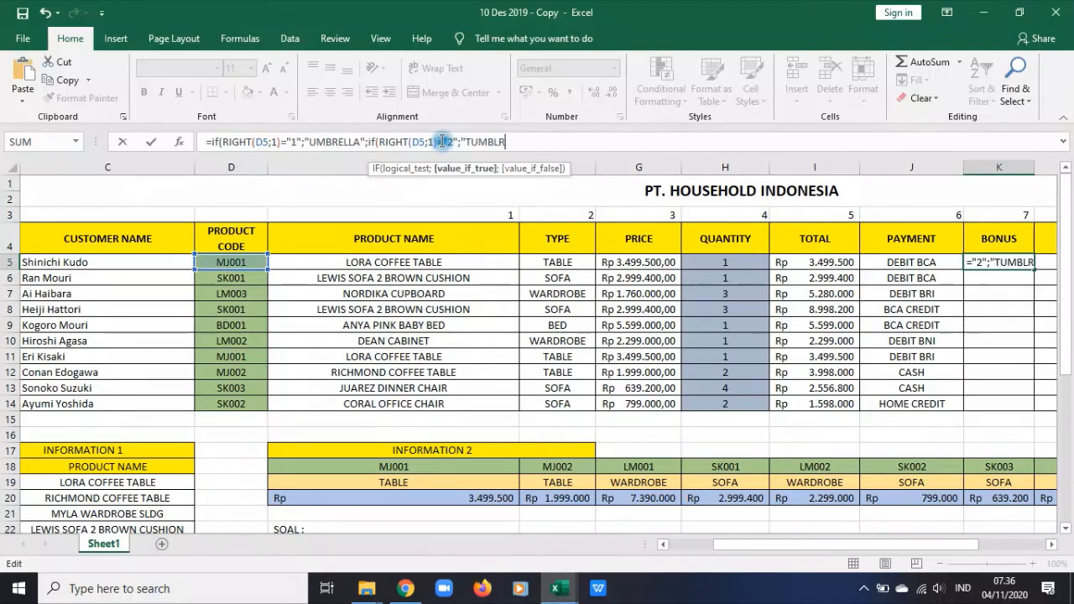
type("\"")
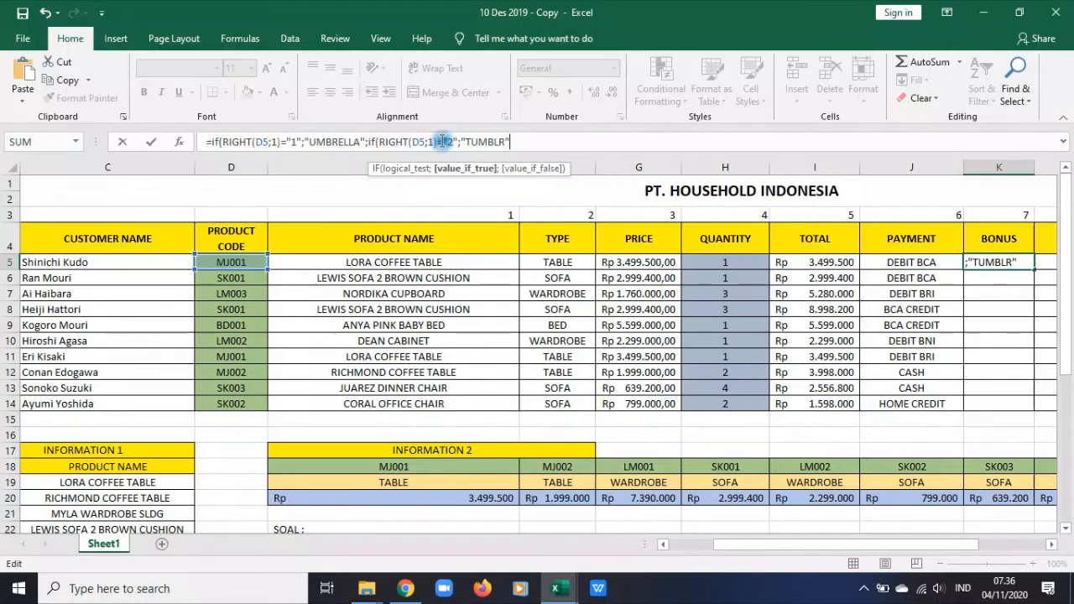
- Finish K5's nested IF with "LUNCH BOX" as the value if false, and fill the formula down the BONUS column to K14
type(";")
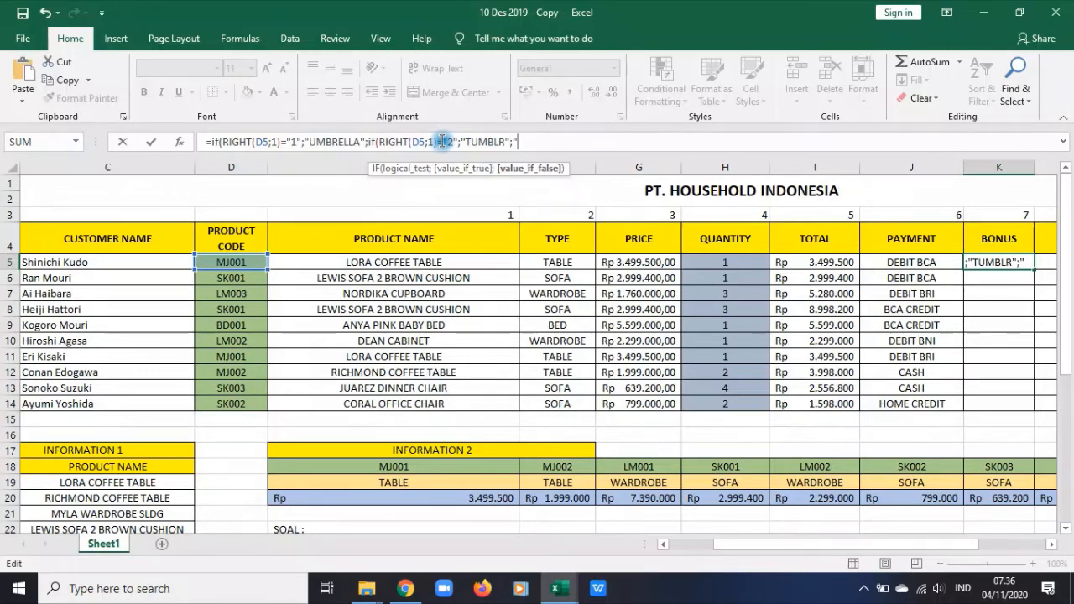
type("\"LUNCH ")
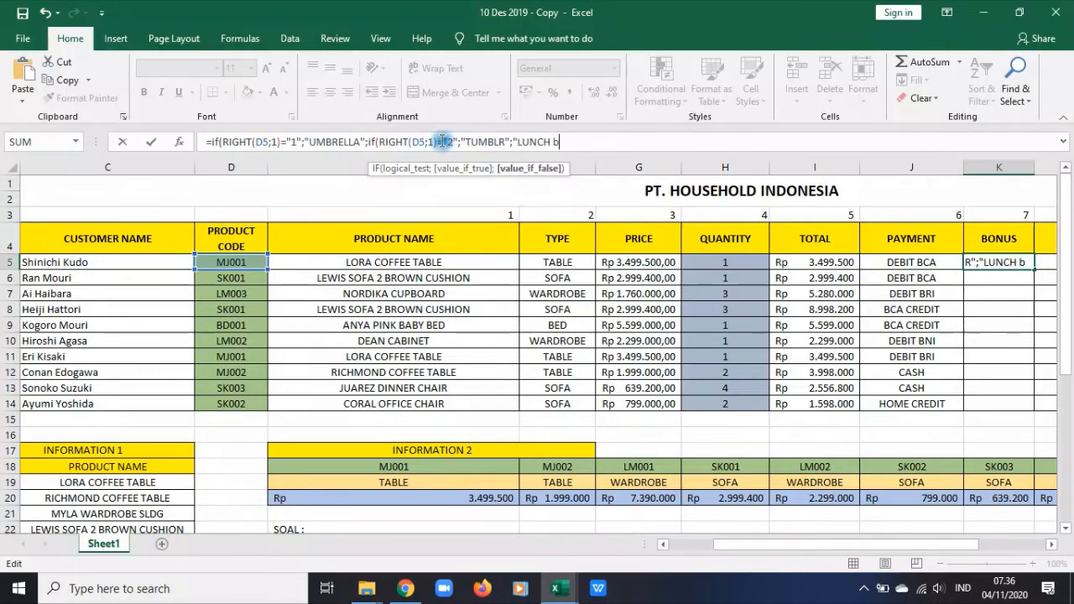
type("BOX")
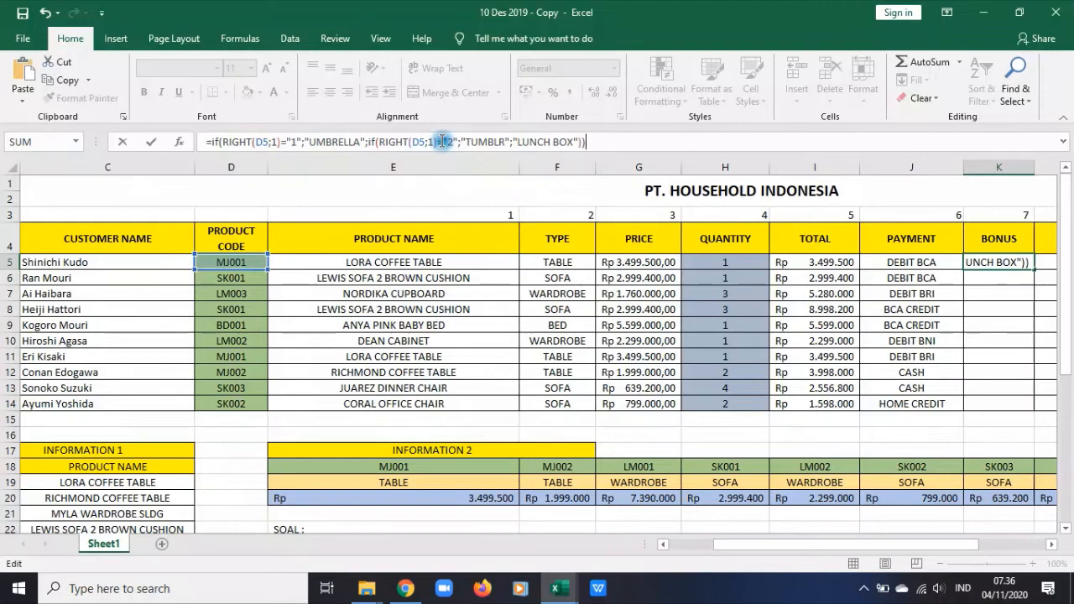
key("Return")
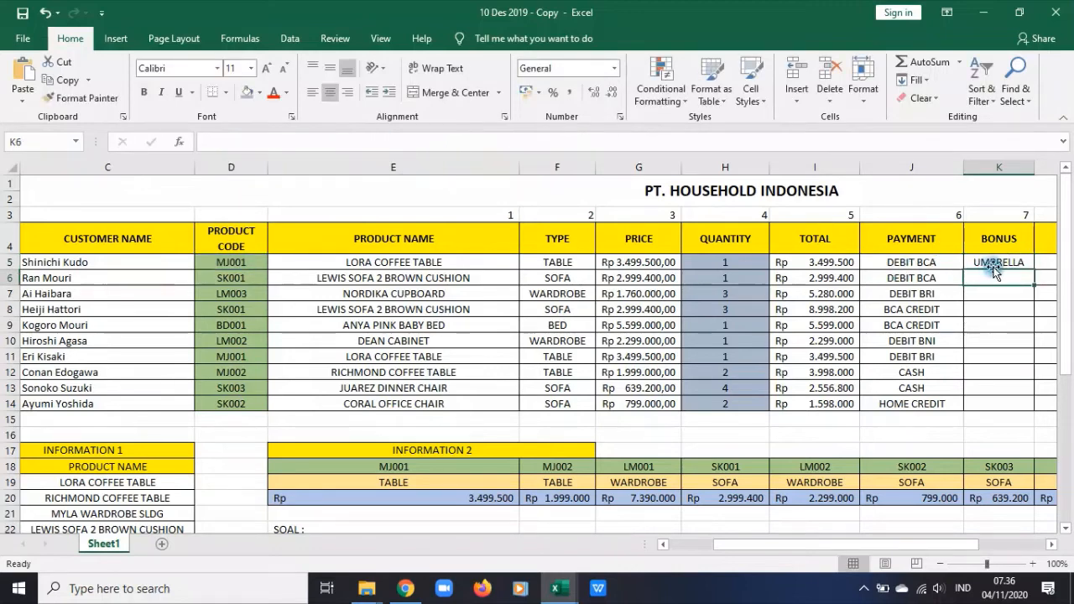
left_click(995, 264)
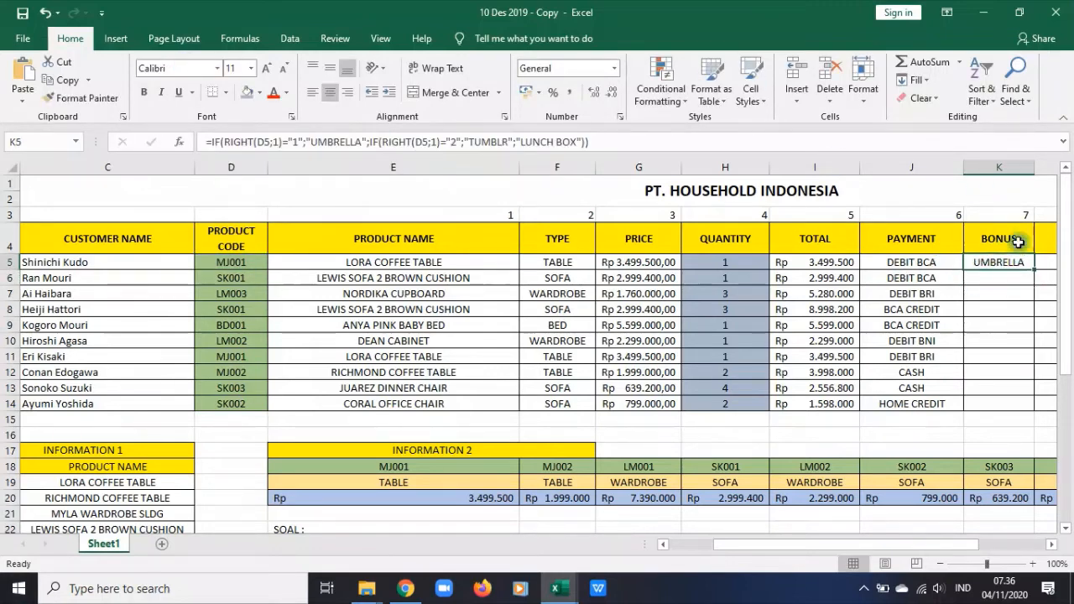
left_click_drag(1033, 269, 1016, 409)
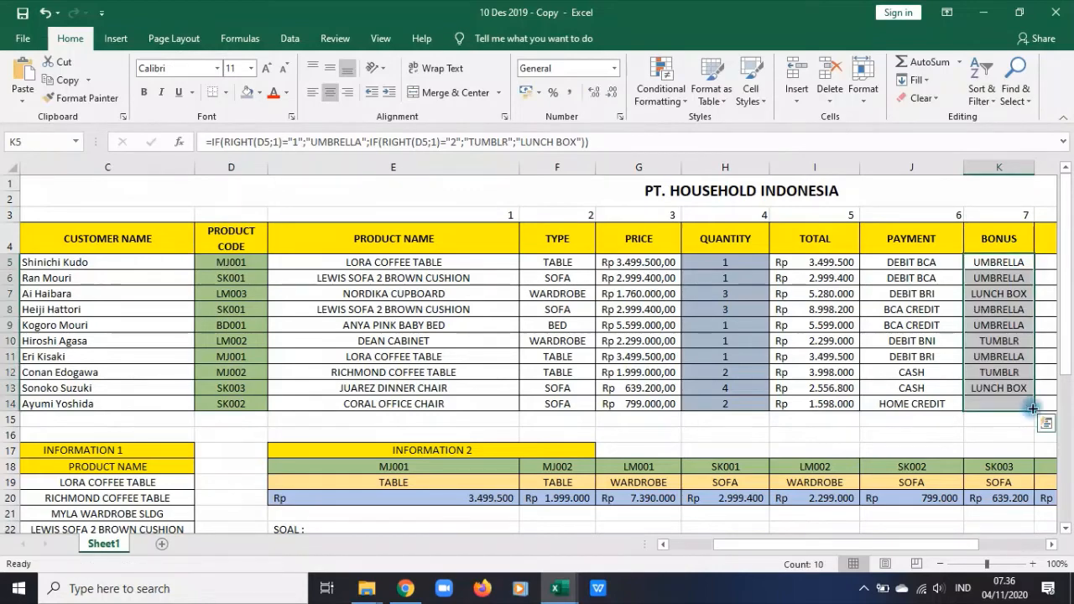
- Examine the empty BILL column, the BILL task in the SOAL list and the order table's columns for its calculation
left_click_drag(879, 541, 945, 541)
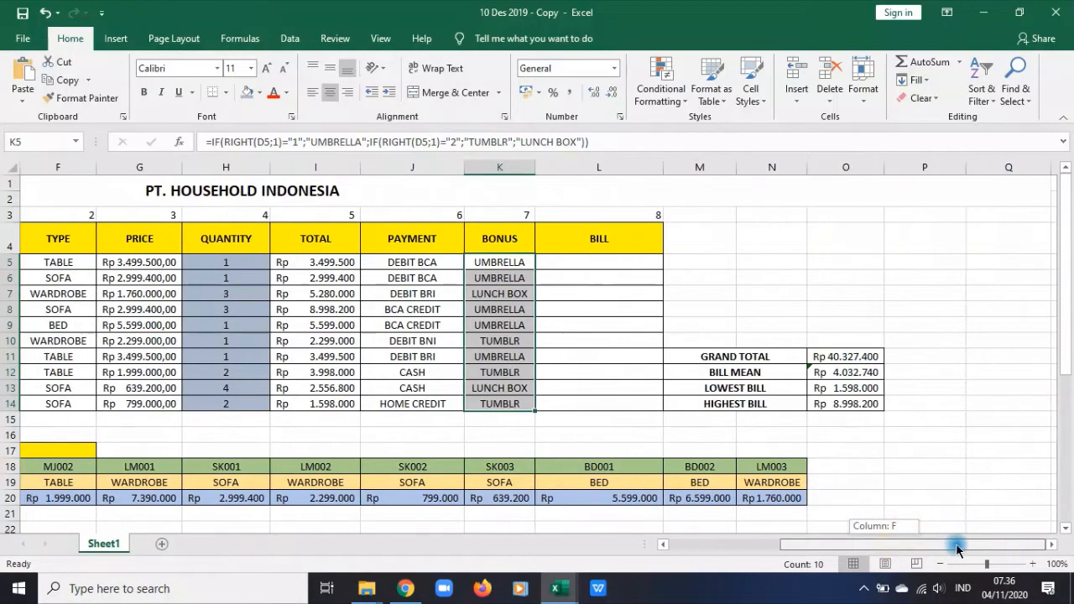
left_click(611, 250)
left_click(607, 260)
scroll(539, 443, "down", 7)
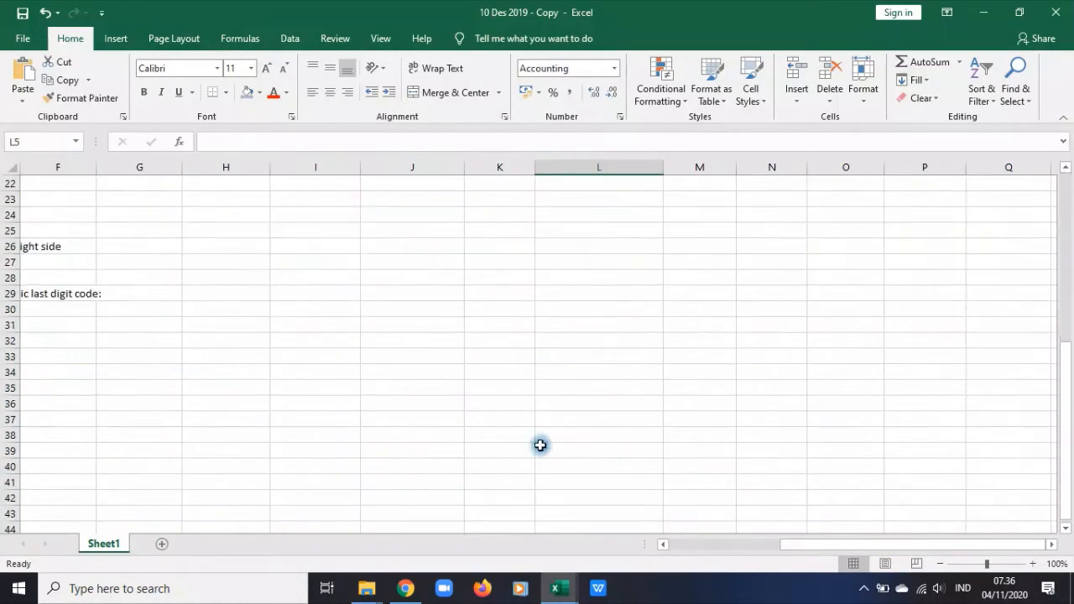
left_click_drag(762, 546, 703, 544)
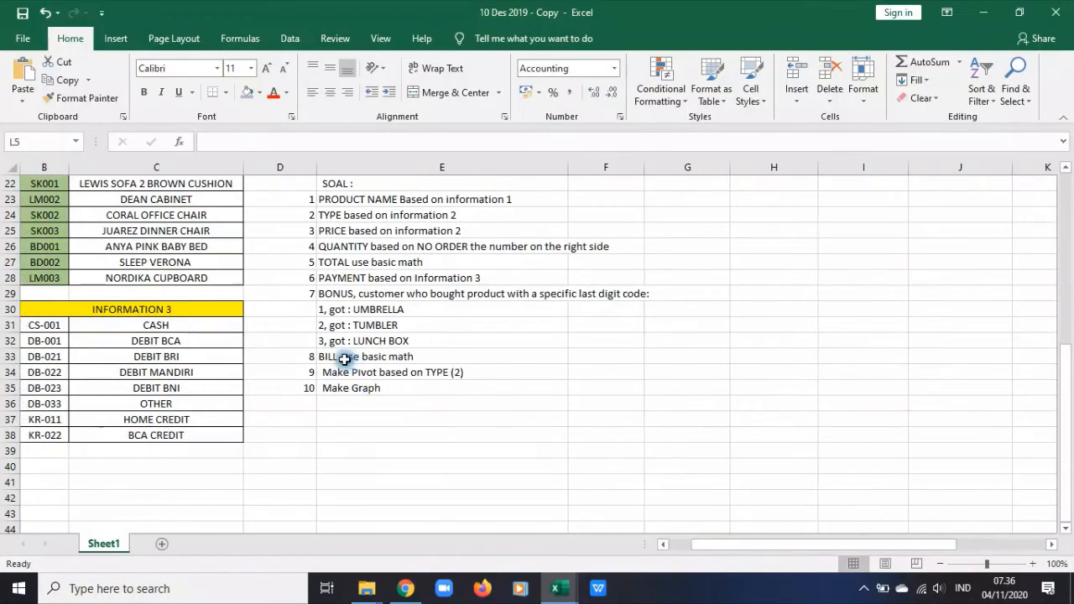
scroll(755, 397, "up", 4)
scroll(754, 397, "up", 3)
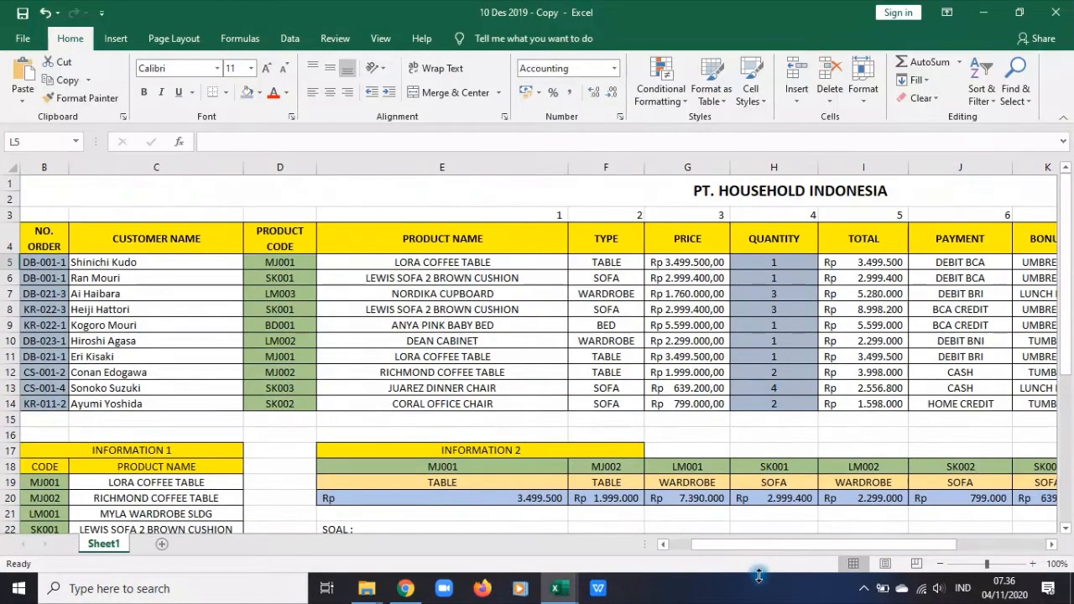
left_click_drag(764, 554, 827, 551)
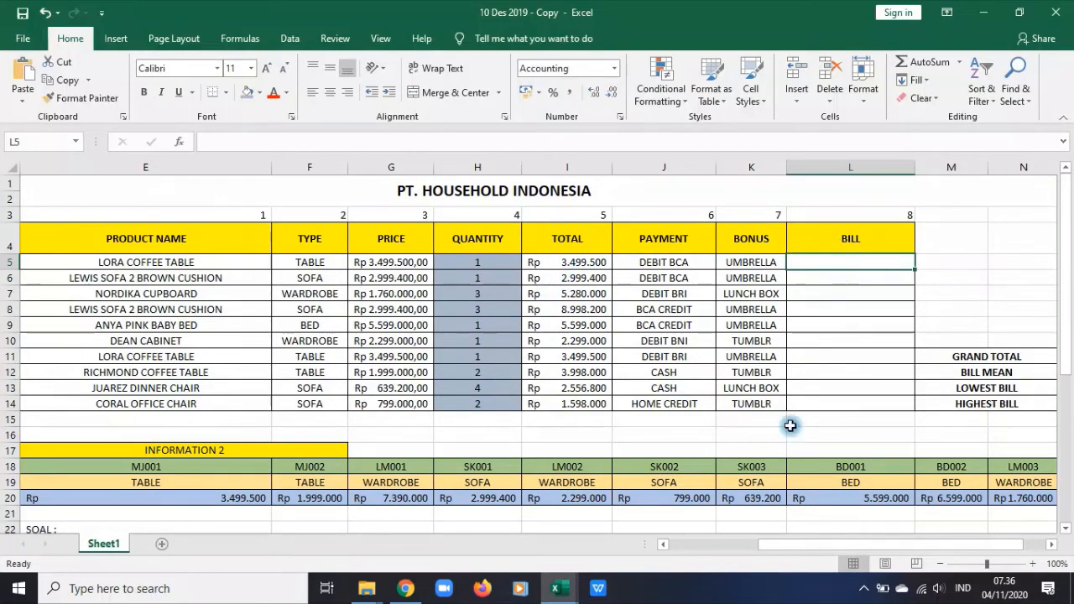
scroll(745, 433, "down", 4)
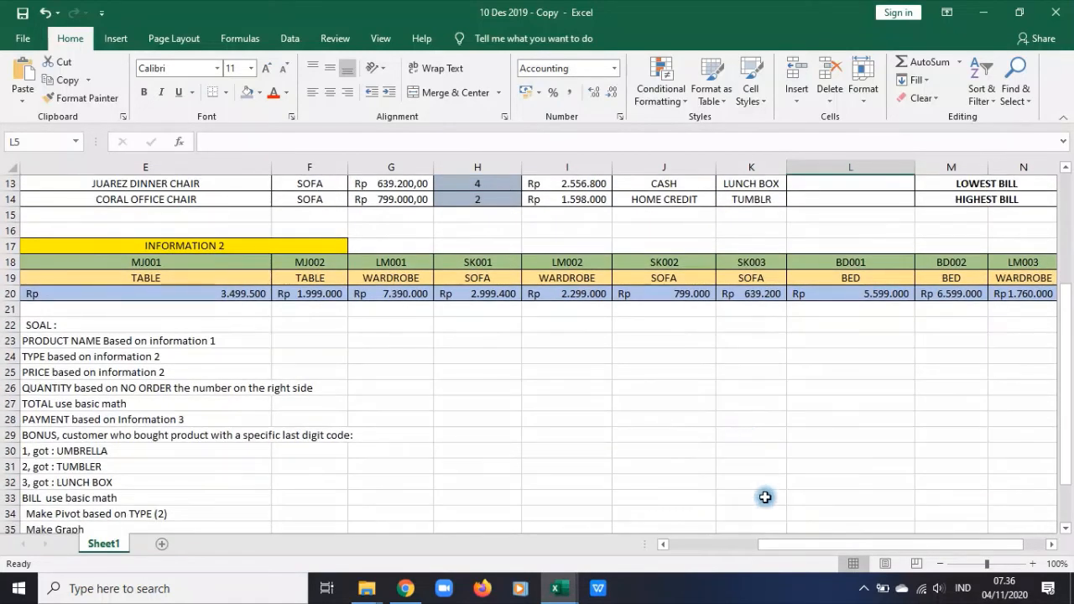
scroll(765, 496, "up", 3)
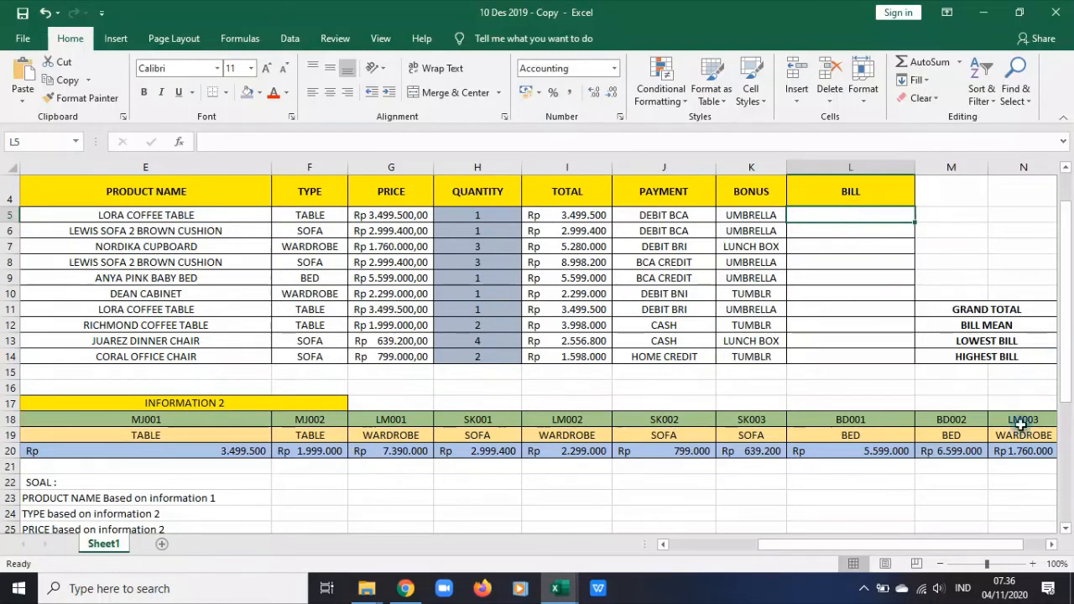
- Clear the GRAND TOTAL, BILL MEAN, LOWEST BILL and HIGHEST BILL labels and values from the range M9:O14
left_click_drag(959, 545, 981, 545)
left_click(728, 275)
left_click(858, 355, "shift")
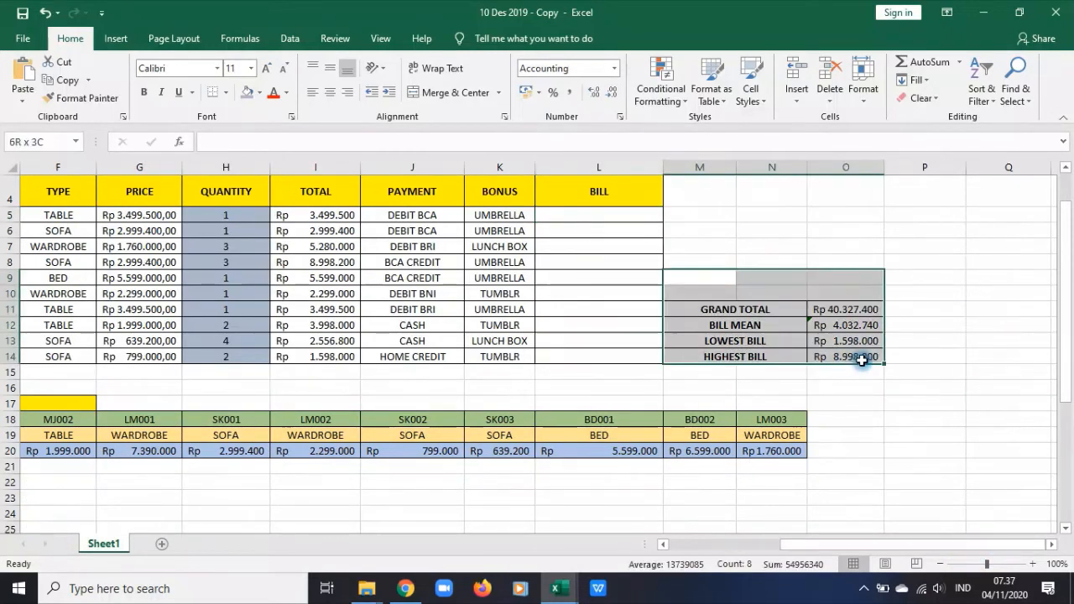
key("Delete")
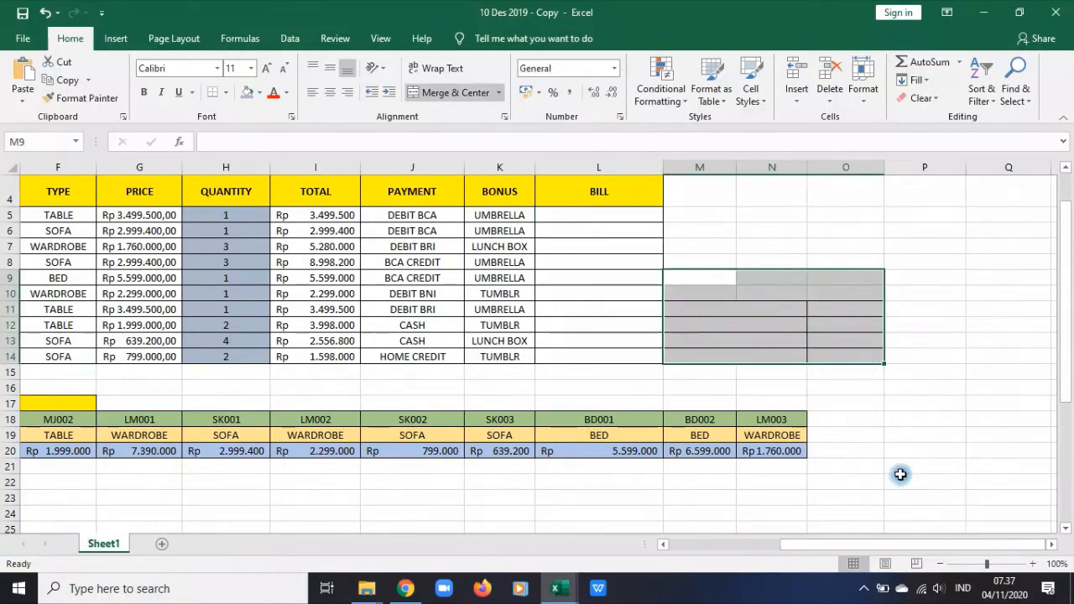
- Rename the BILL column header in L4 to KETERANGAN
left_click_drag(960, 547, 929, 541)
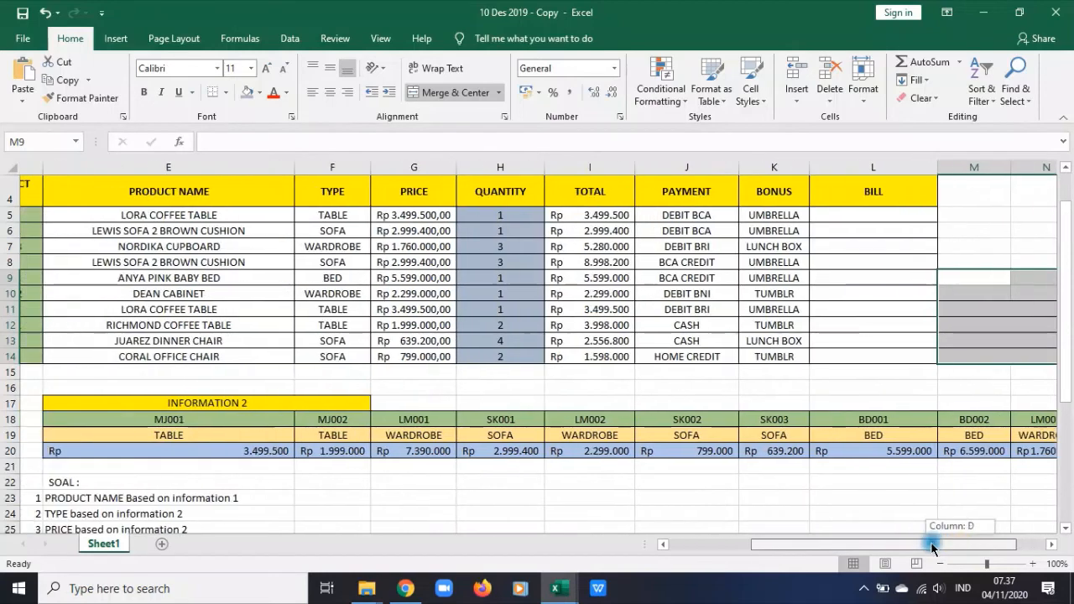
left_click(863, 192)
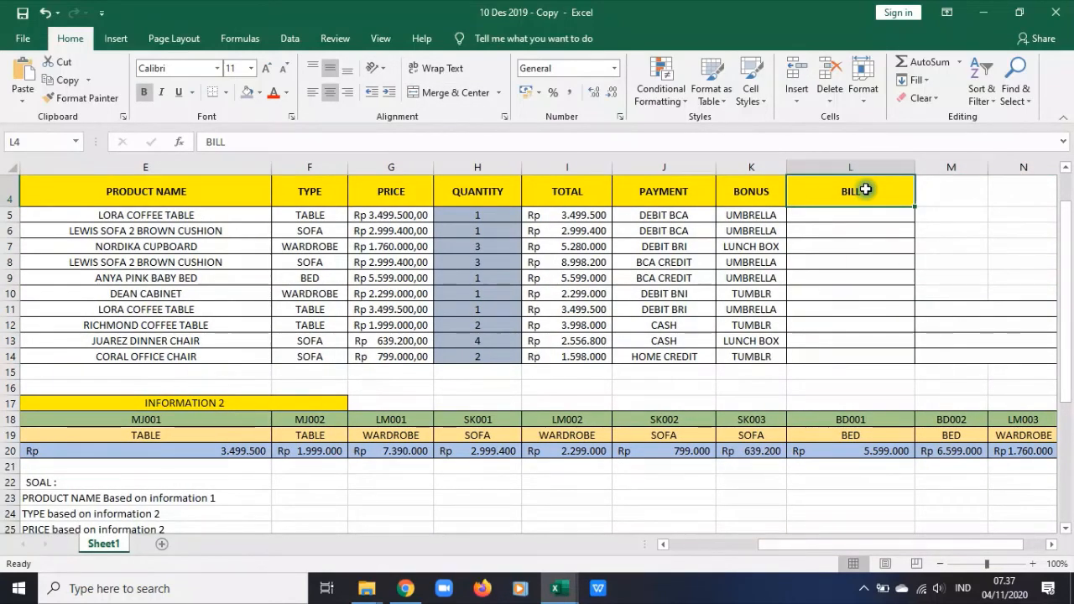
type("K")
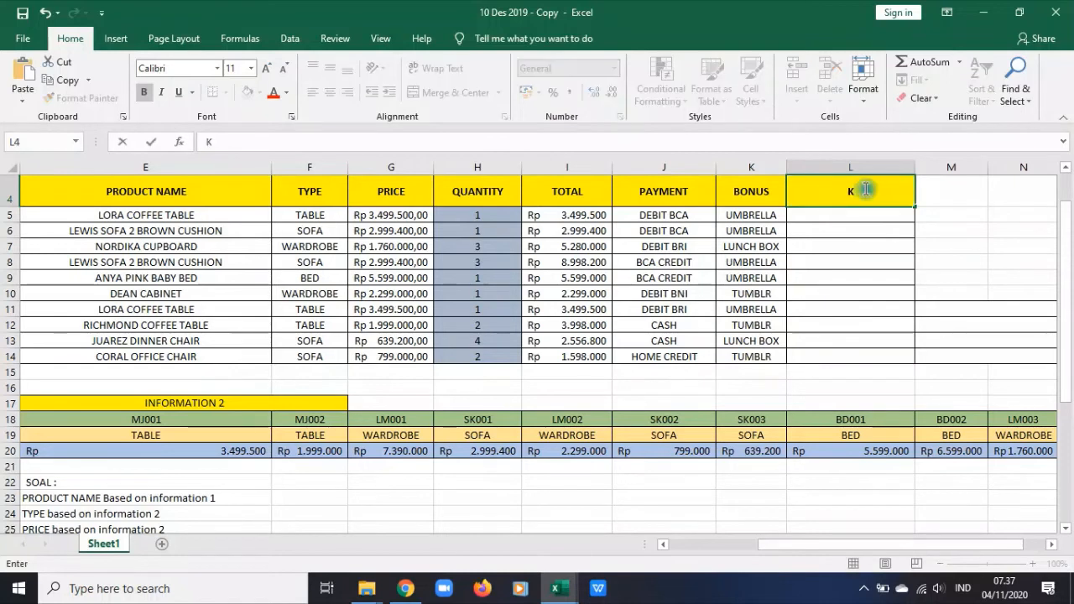
type("ETERANGAN")
key("Return")
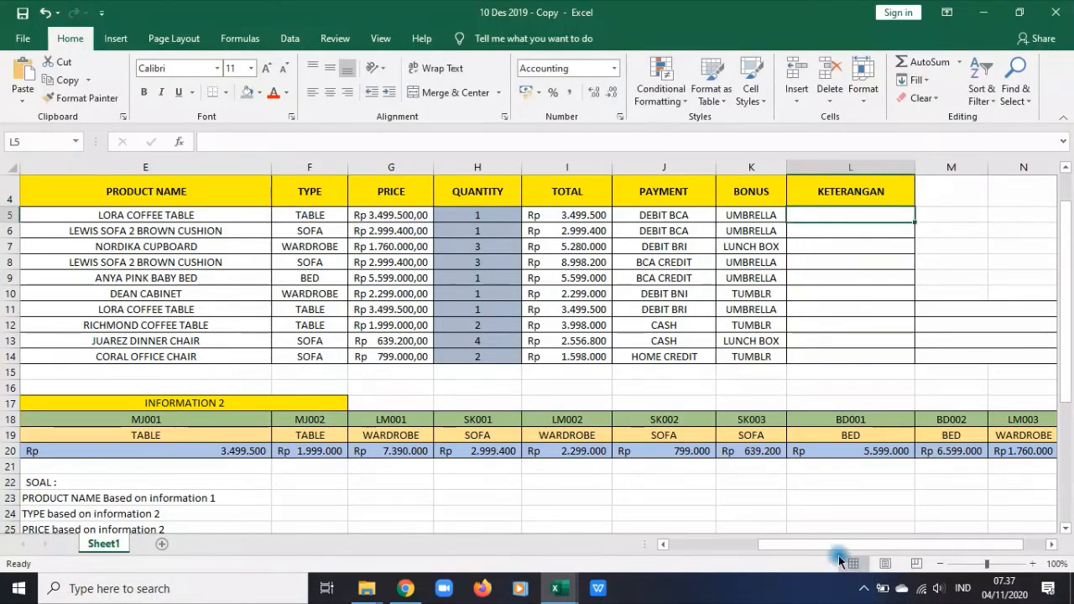
- Start a concatenation formula in L5 with the payment cell J5 followed by the separator " - "
left_click_drag(831, 546, 704, 546)
left_click(82, 216)
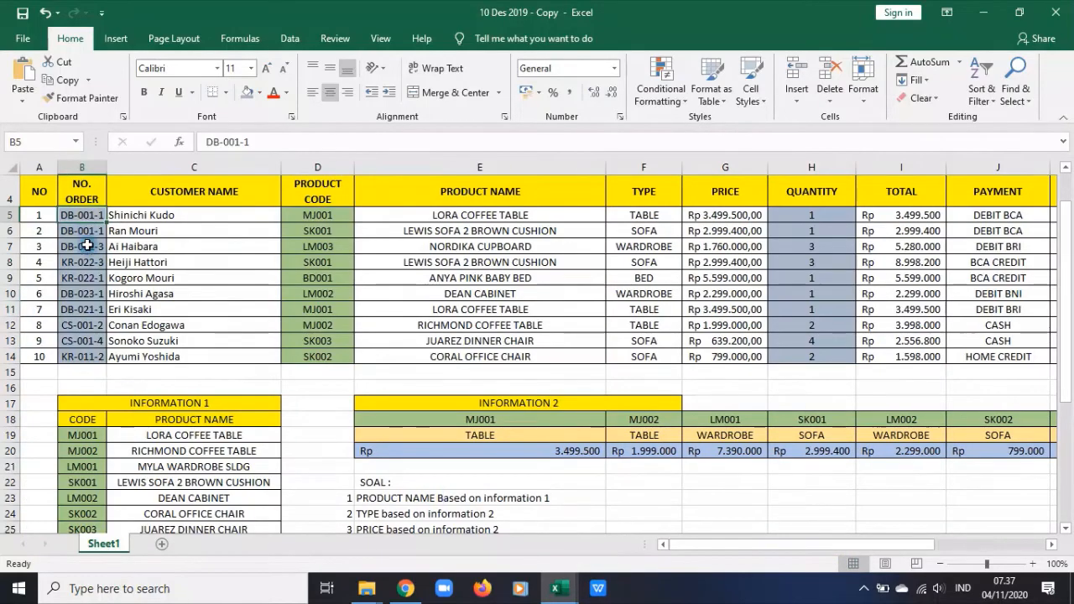
left_click_drag(801, 546, 923, 544)
left_click(570, 232)
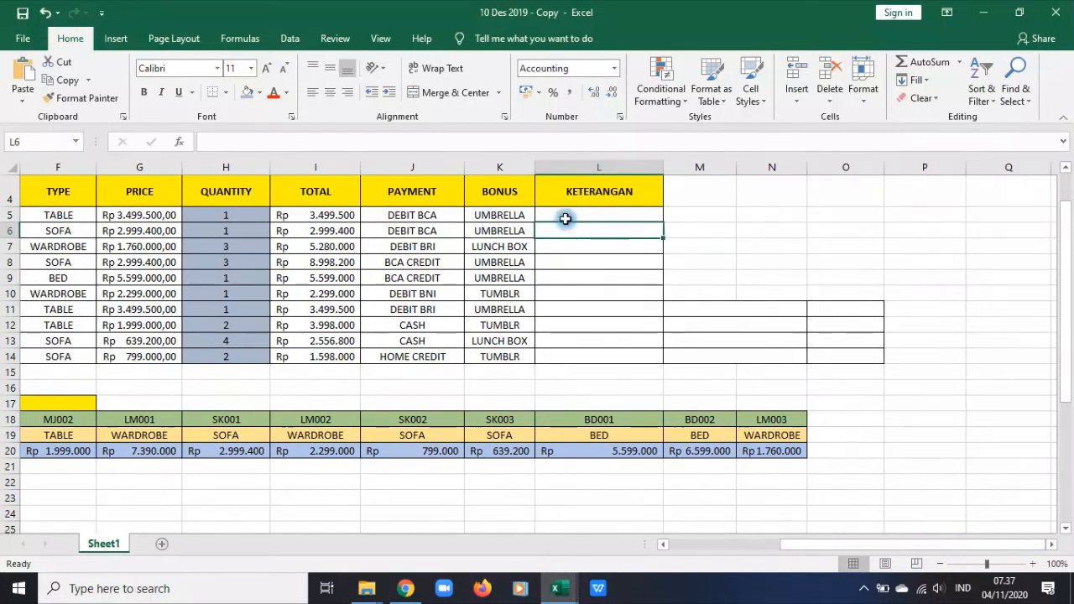
left_click(565, 215)
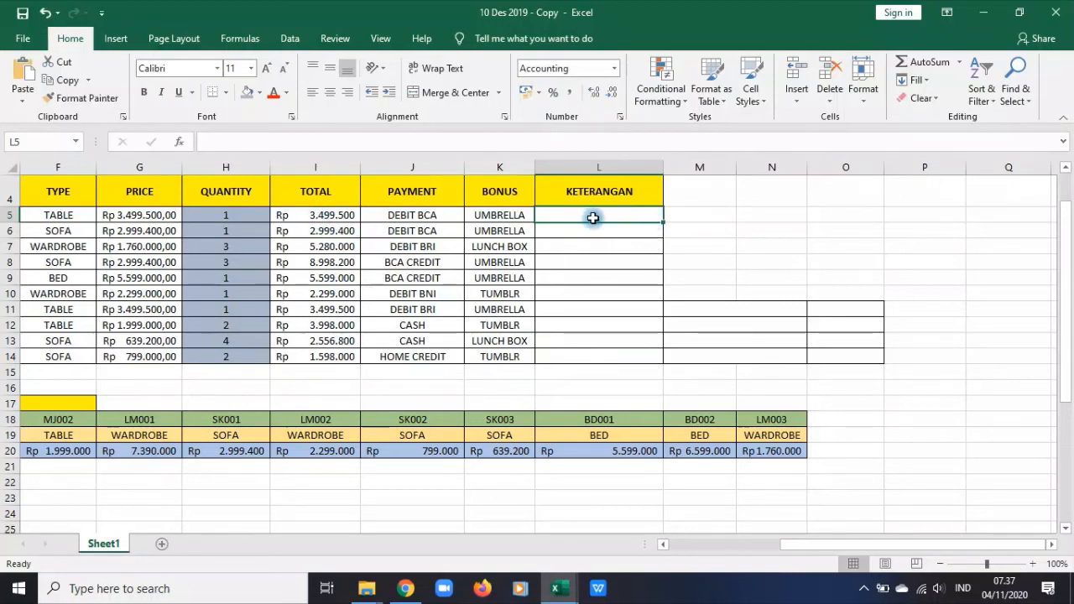
type("=")
left_click(408, 215)
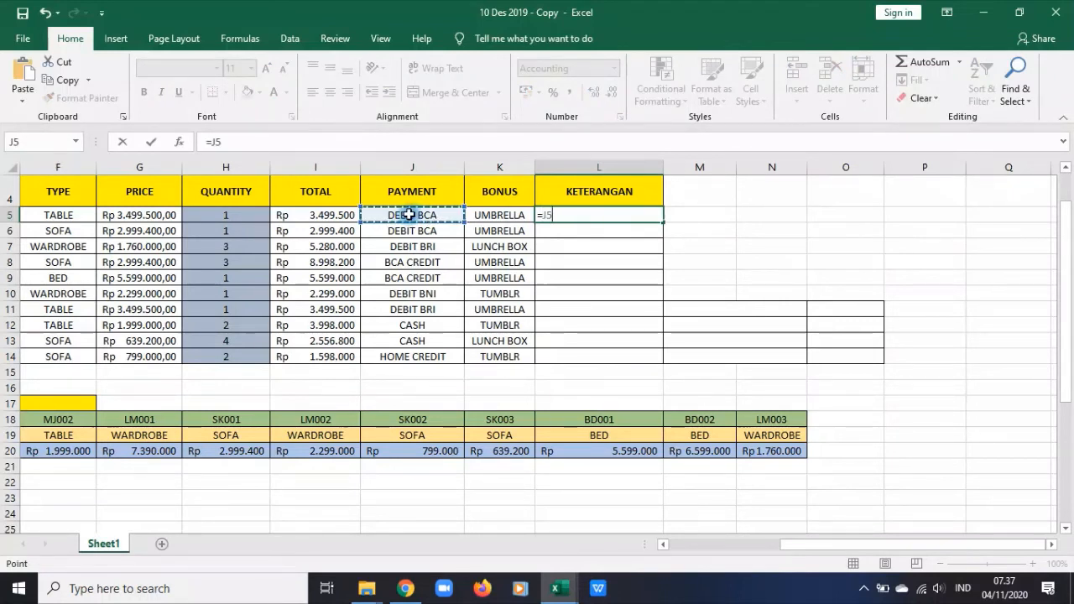
type("&-")
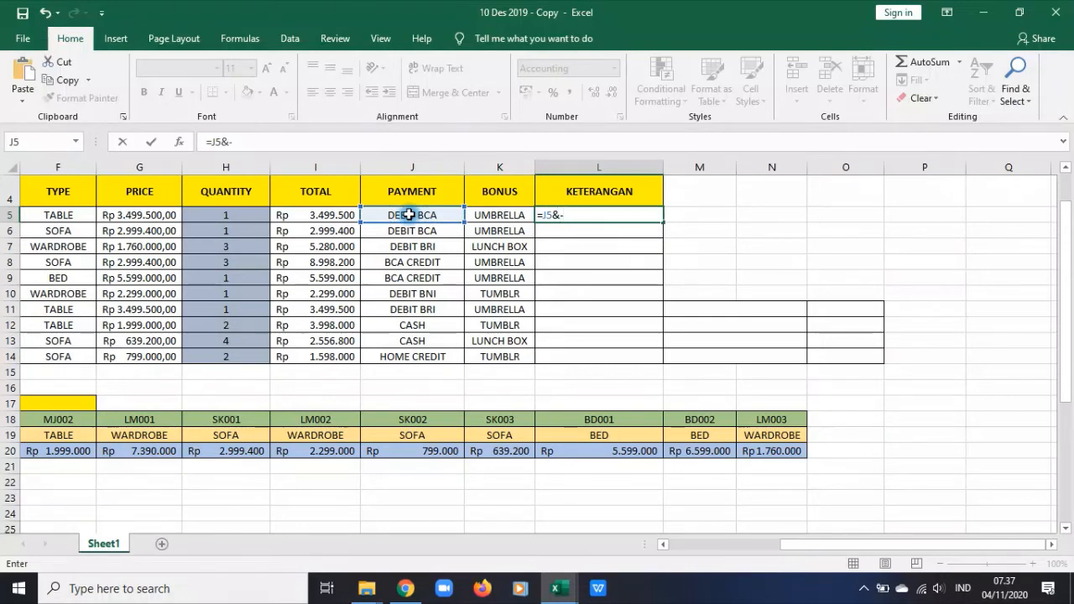
key("super+shift+s")
key("Escape")
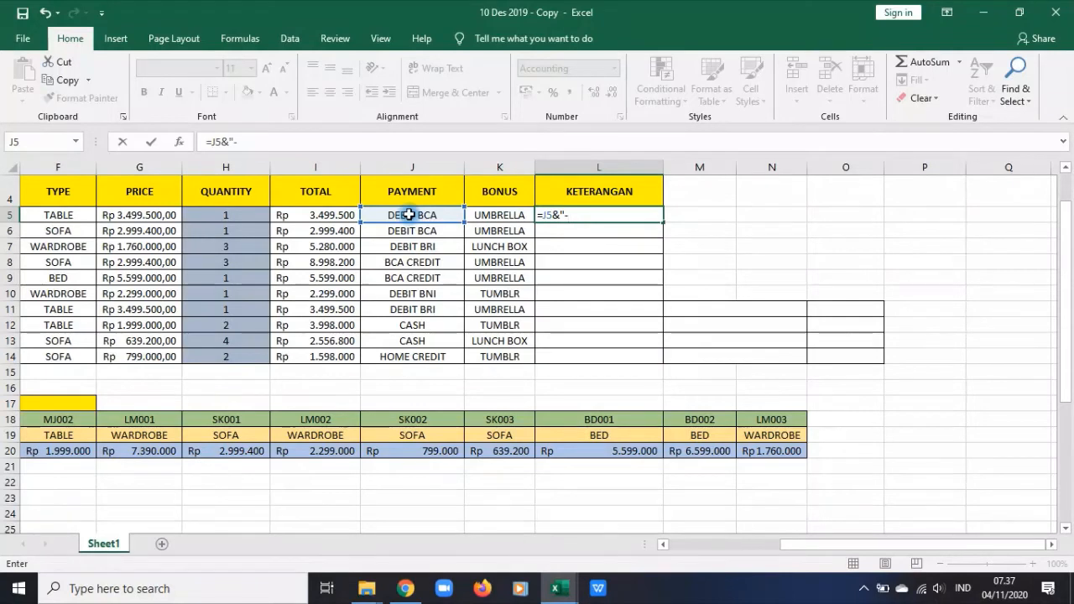
key("BackSpace")
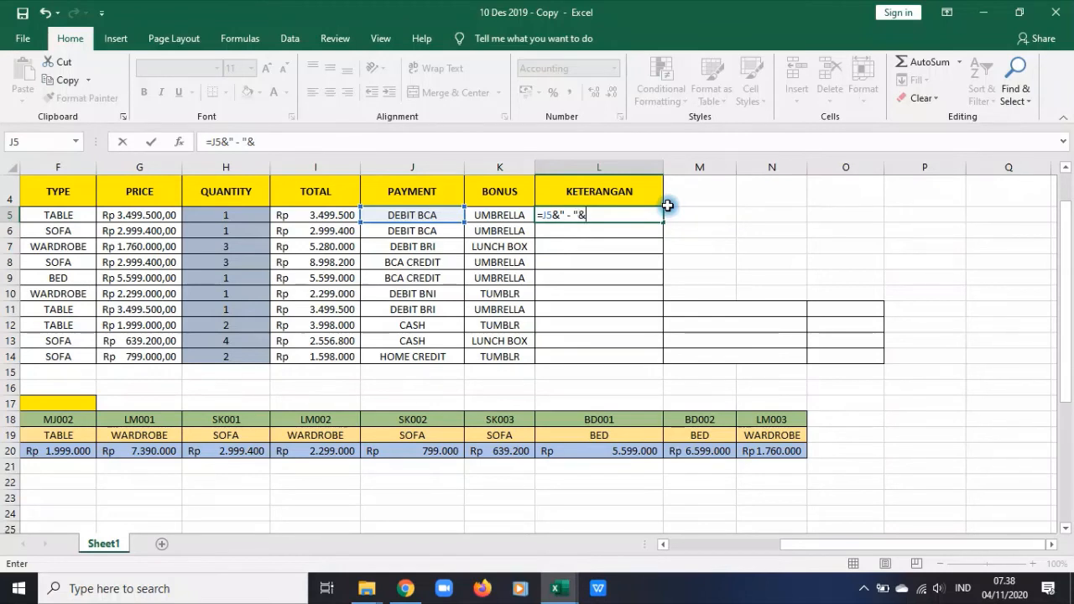
- Complete L5's formula by appending the total I5, another " - " separator and the bonus K5
left_click(329, 215)
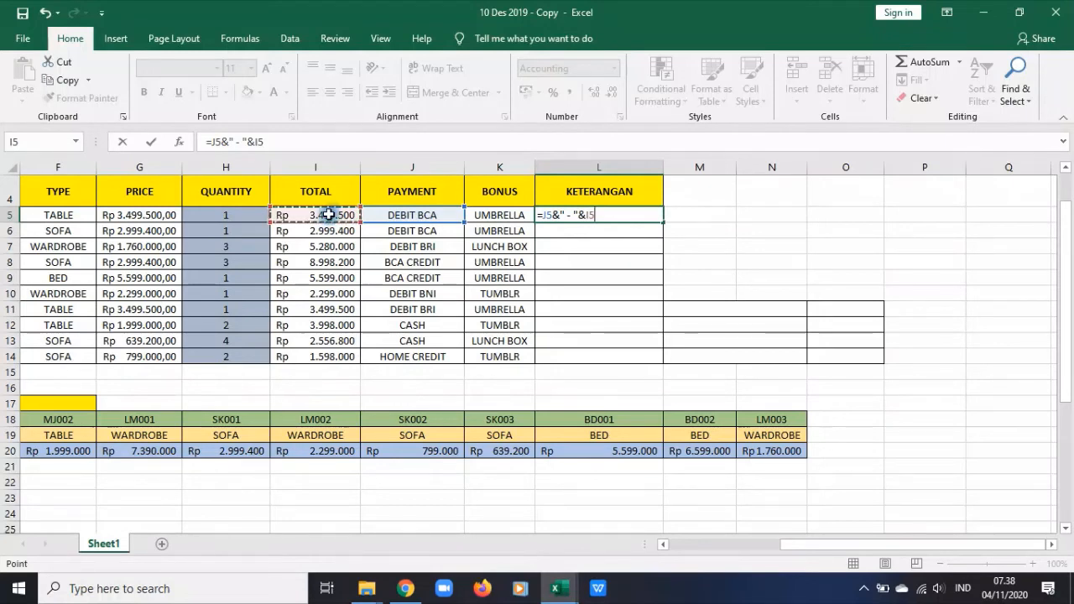
type("&\" - \"&")
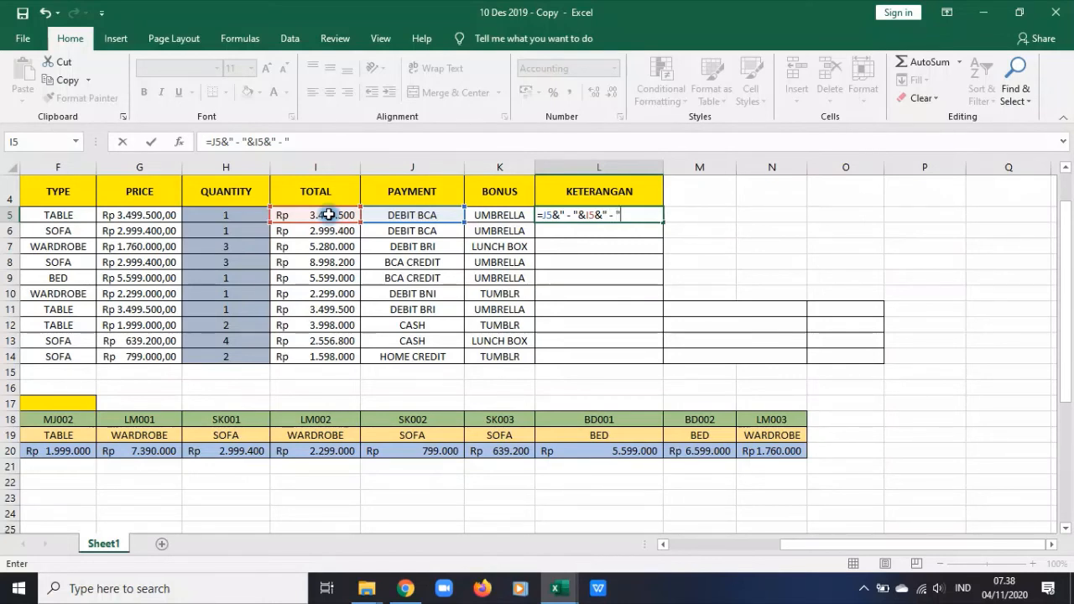
left_click(497, 215)
key("Return")
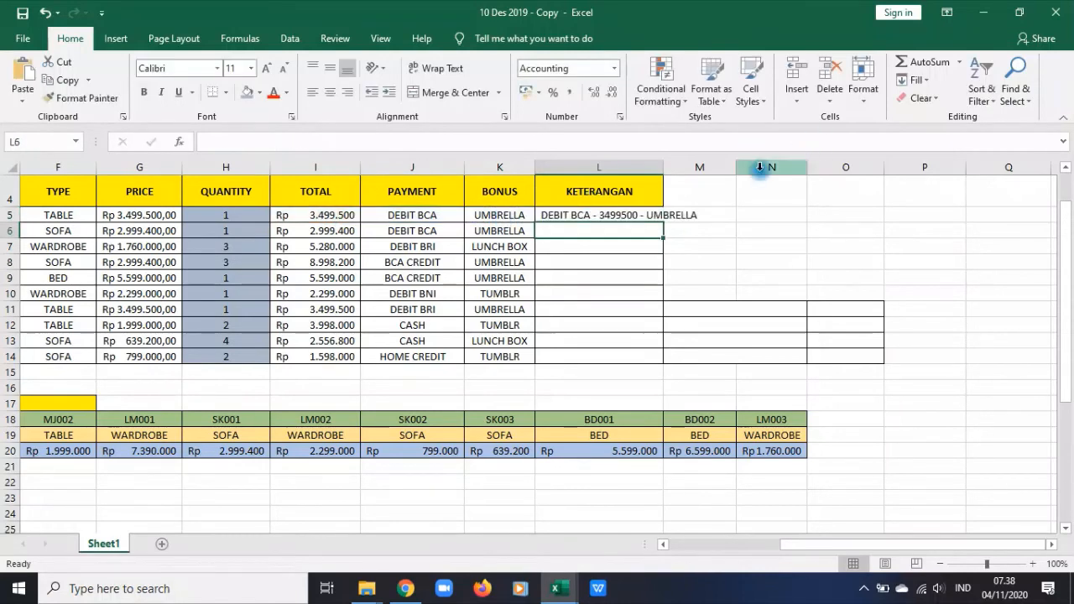
- Add "Rp" to the first separator in L5's formula, making it =J5&" - Rp"&I5&" - "&K5
left_click(639, 217)
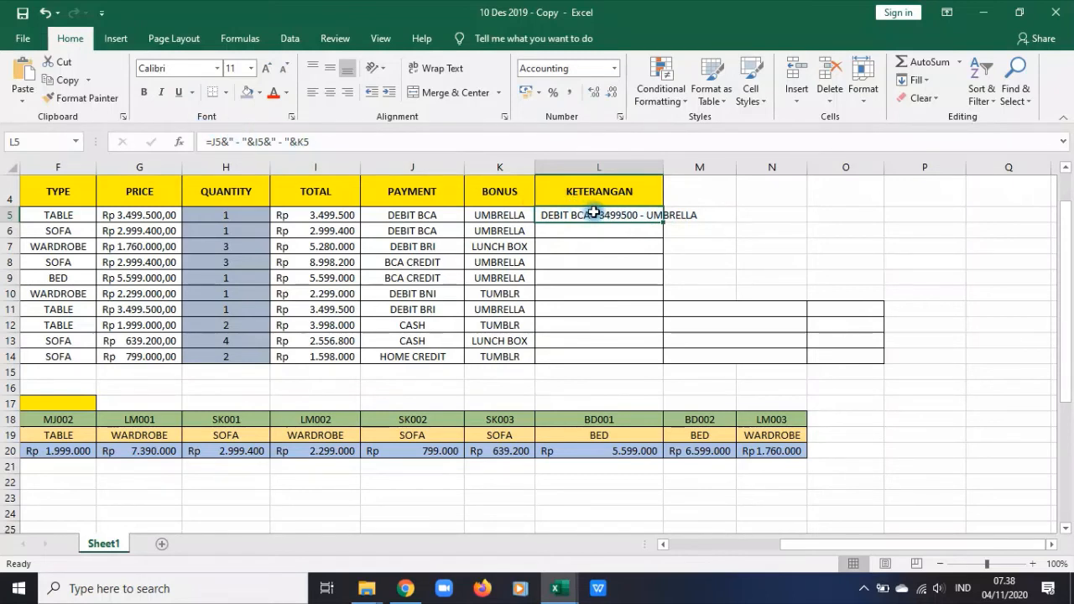
left_click(243, 141)
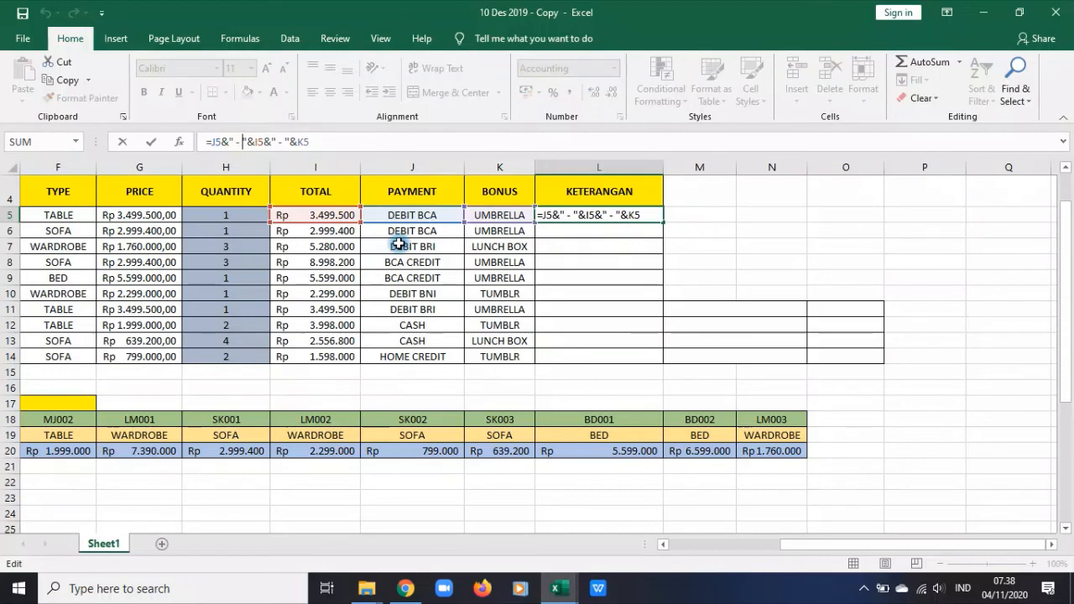
type("r")
key("BackSpace")
type("RO")
key("BackSpace")
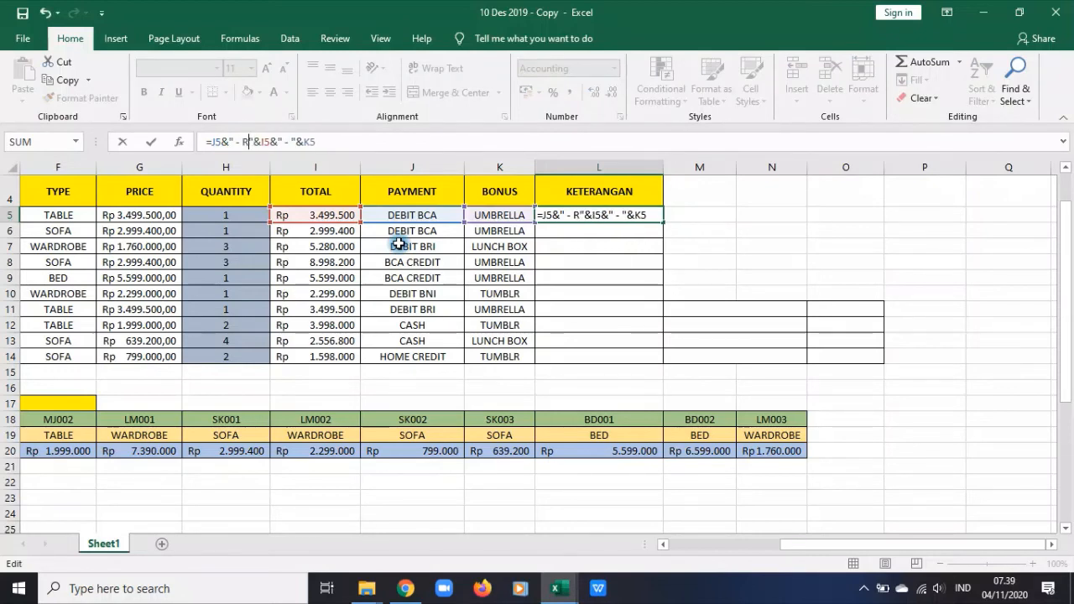
type("p")
key("Return")
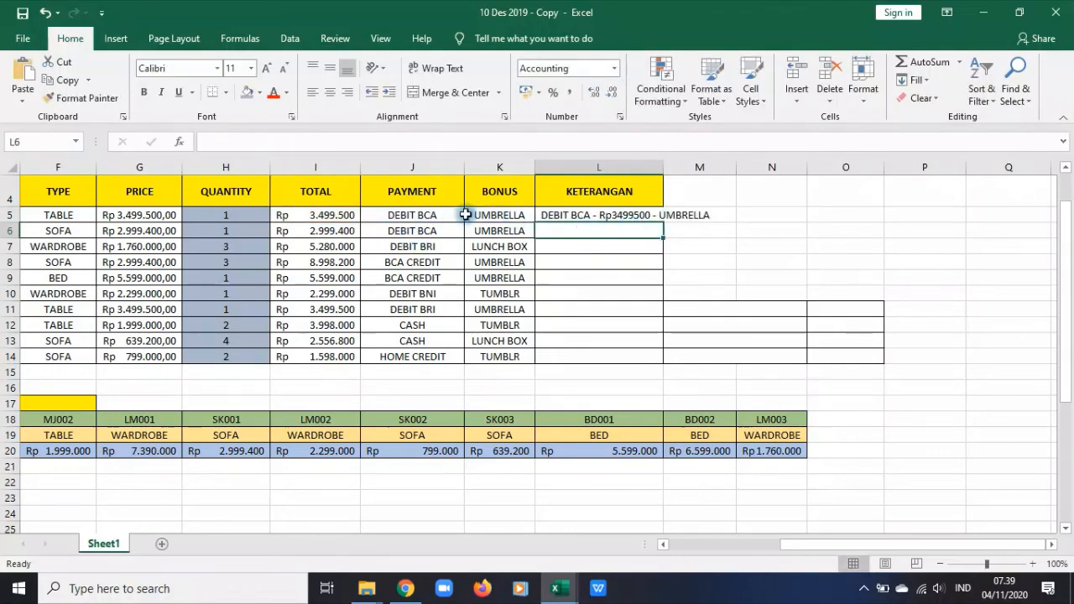
- Insert a space after "Rp" in L5's formula so it reads =J5&" - Rp "&I5&" - "&K5
left_click(553, 218)
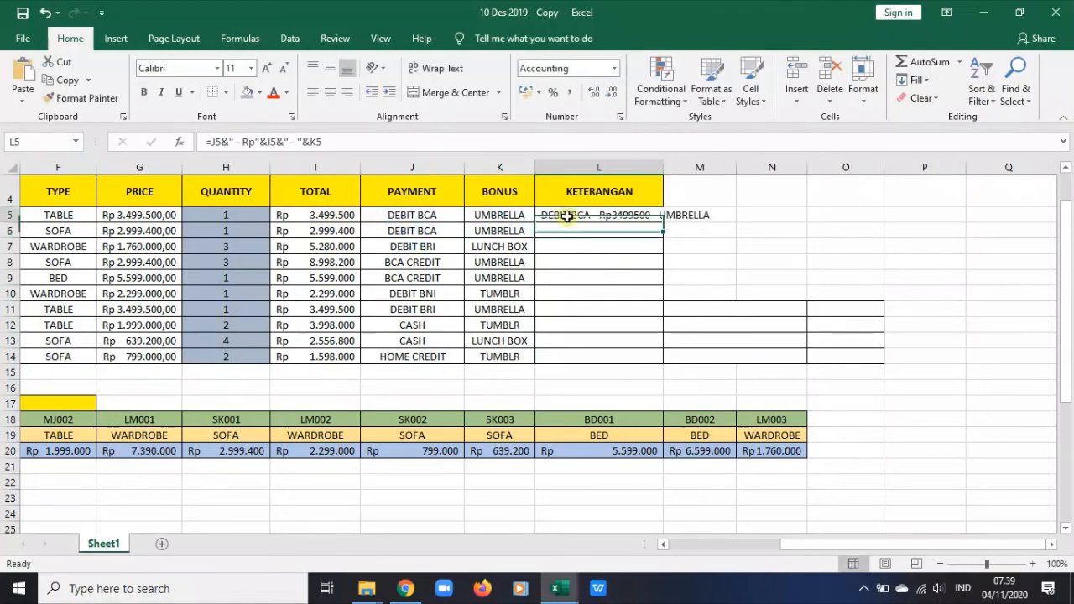
left_click(249, 142)
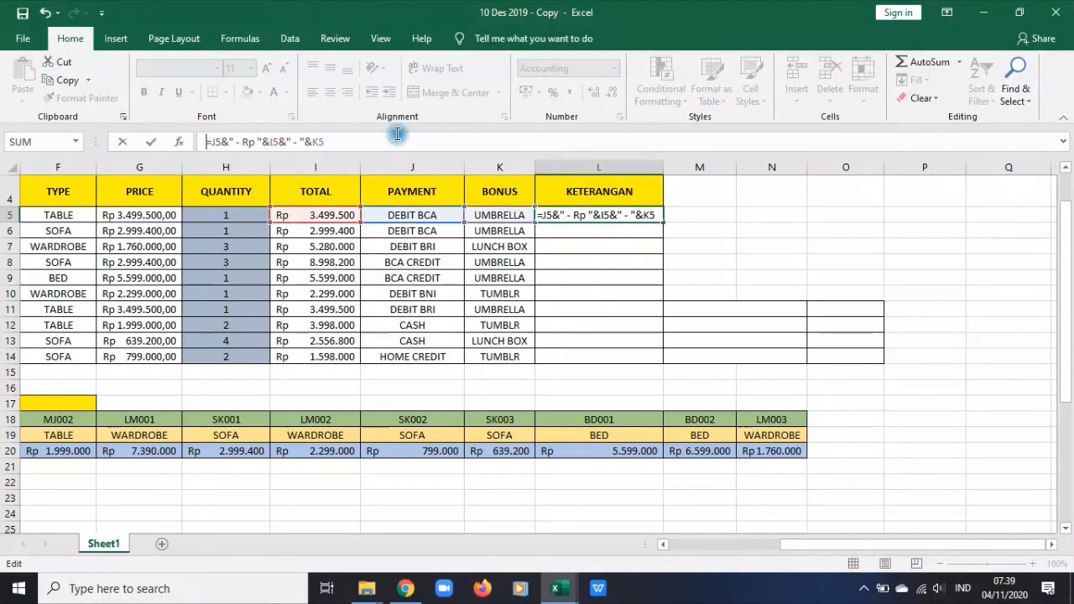
key("Home")
key("Delete")
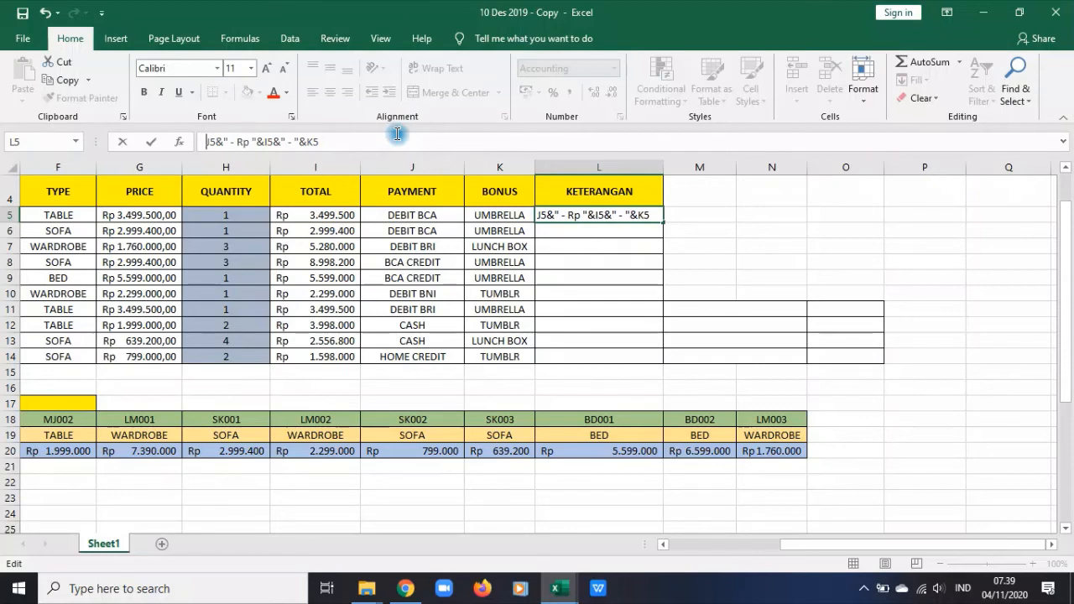
type("=")
key("Return")
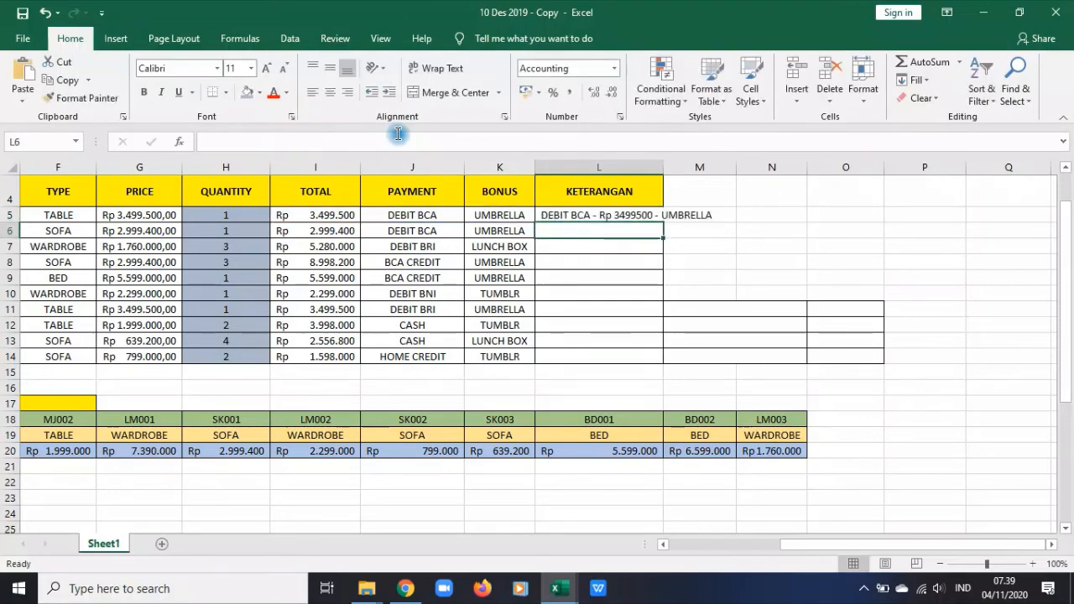
- Fill the L5 formula down to L14 and widen column L to fit the KETERANGAN texts
left_click(604, 216)
left_click_drag(662, 222, 650, 359)
left_click_drag(663, 168, 758, 173)
left_click(850, 295)
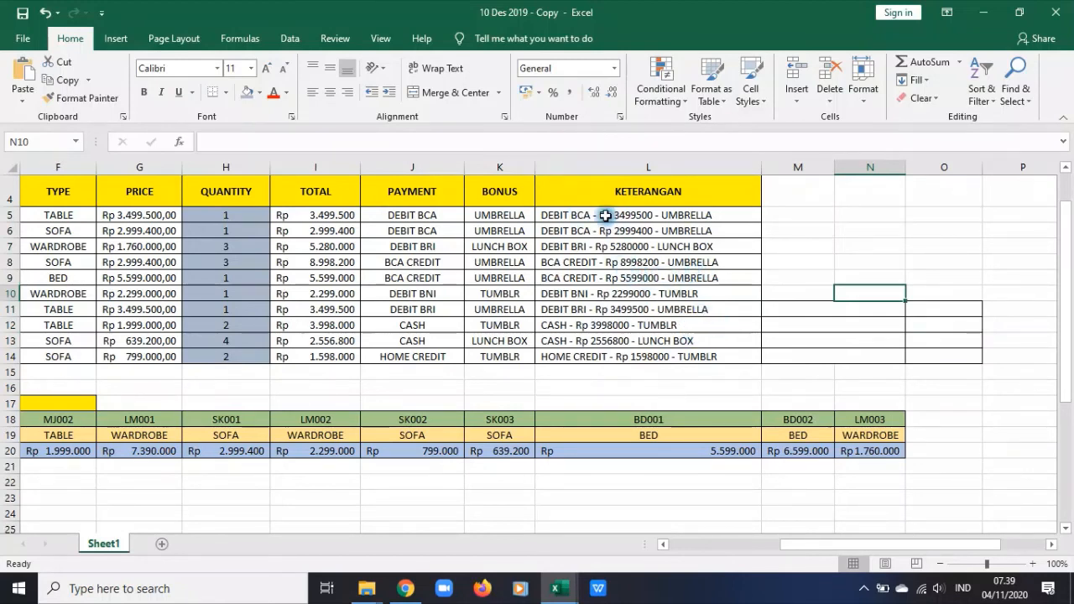
left_click(547, 216)
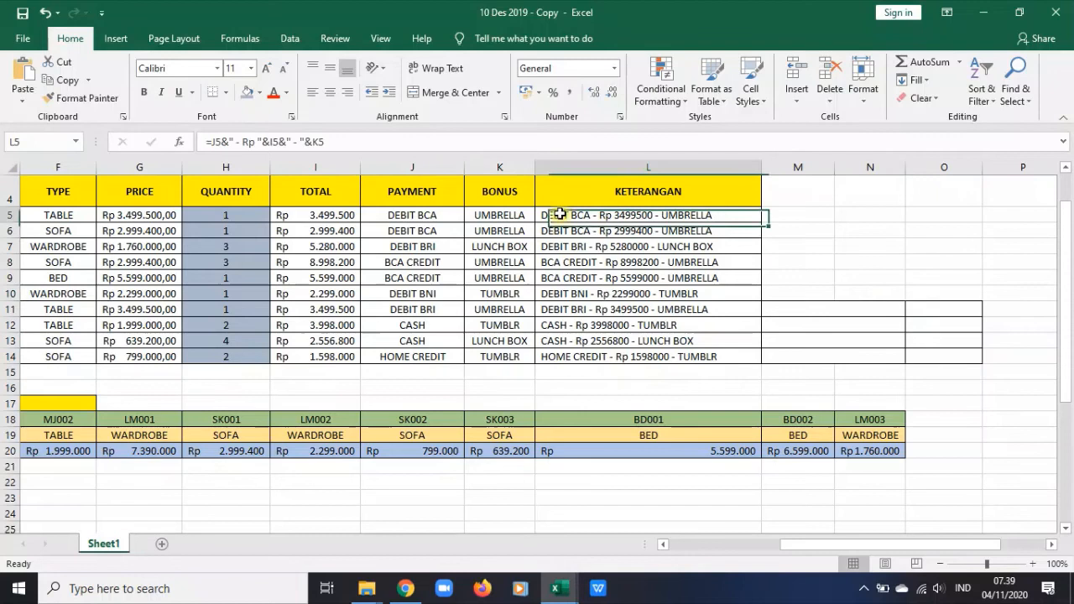
left_click(215, 140)
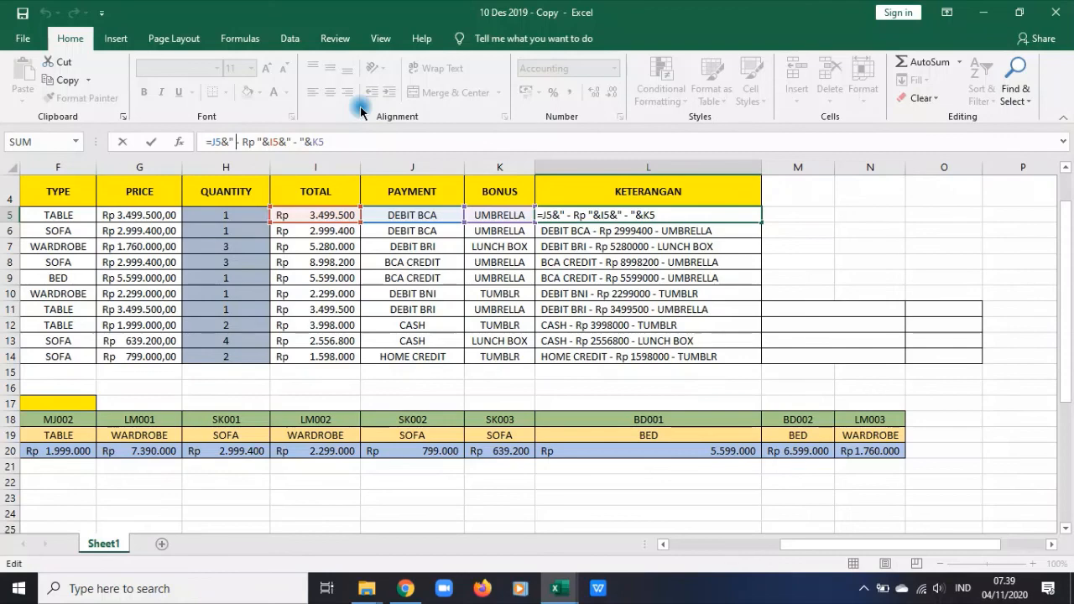
left_click(902, 308)
key("Escape")
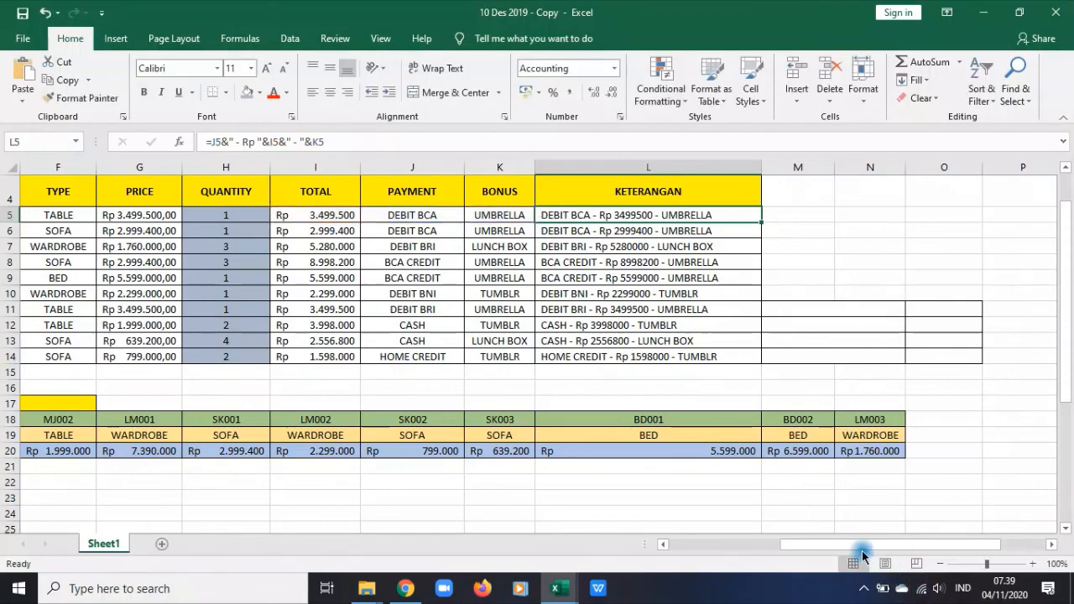
- Delete tasks 9 (Make Pivot based on TYPE) and 10 (Make Graph) from the SOAL list in D34:E35
left_click_drag(882, 547, 633, 574)
scroll(636, 525, "down", 4)
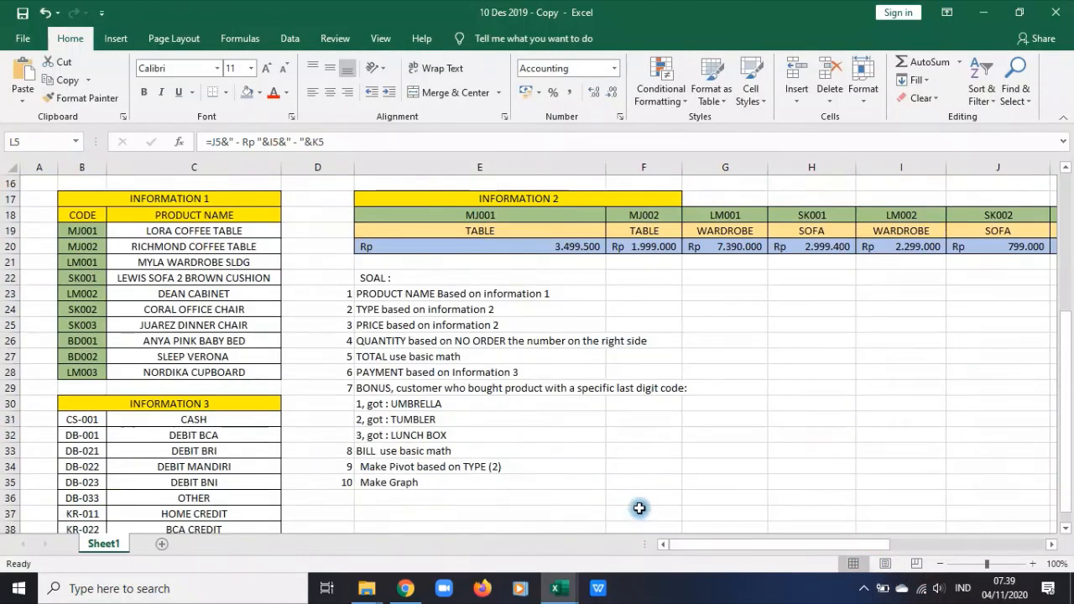
left_click_drag(344, 465, 415, 486)
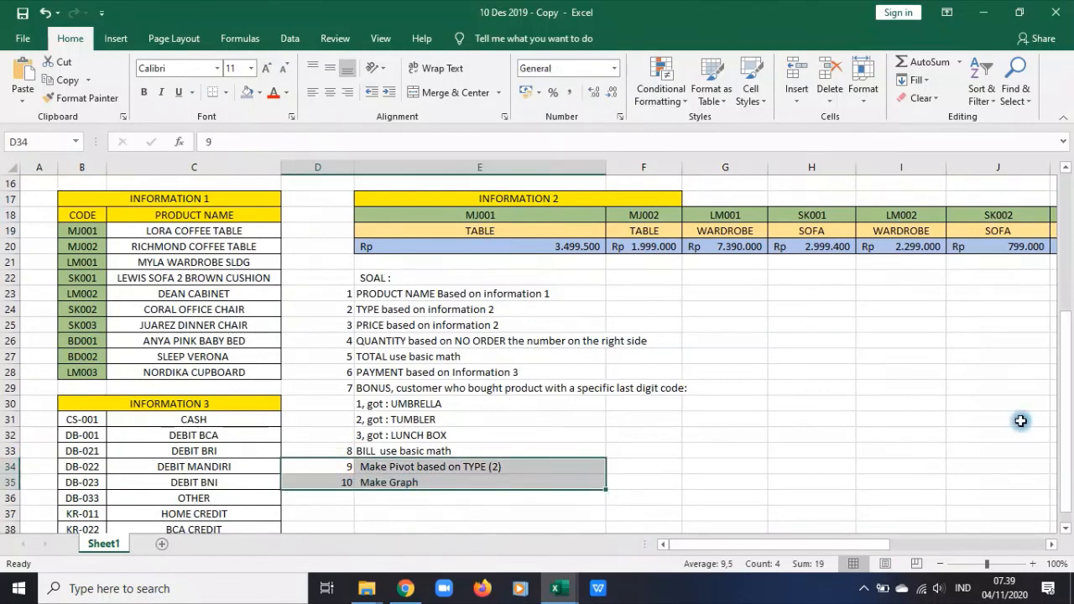
key("Delete")
left_click(762, 496)
scroll(755, 491, "up", 5)
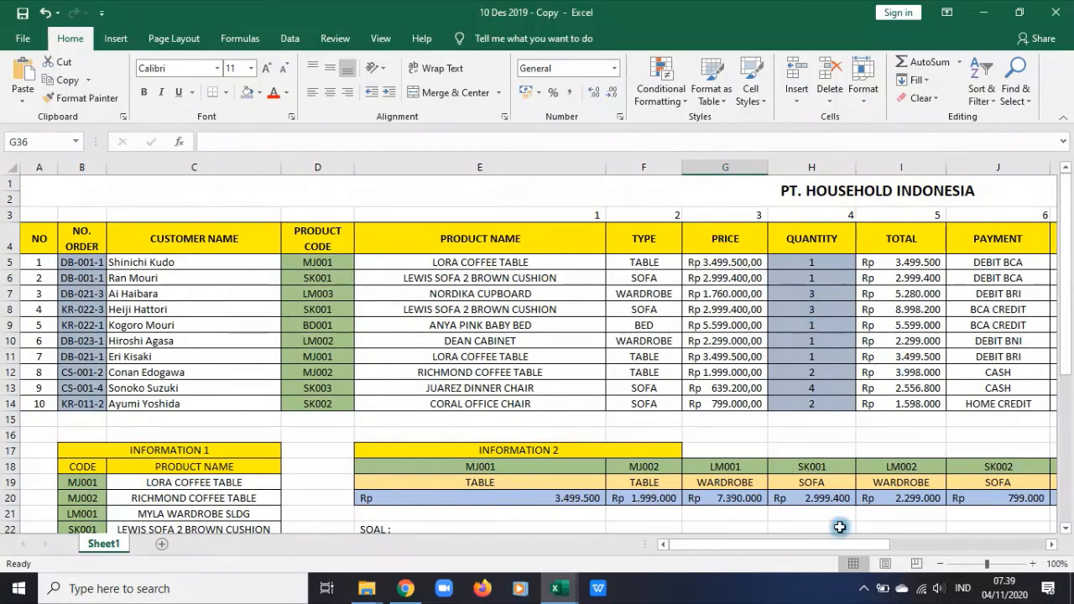
left_click_drag(774, 544, 898, 541)
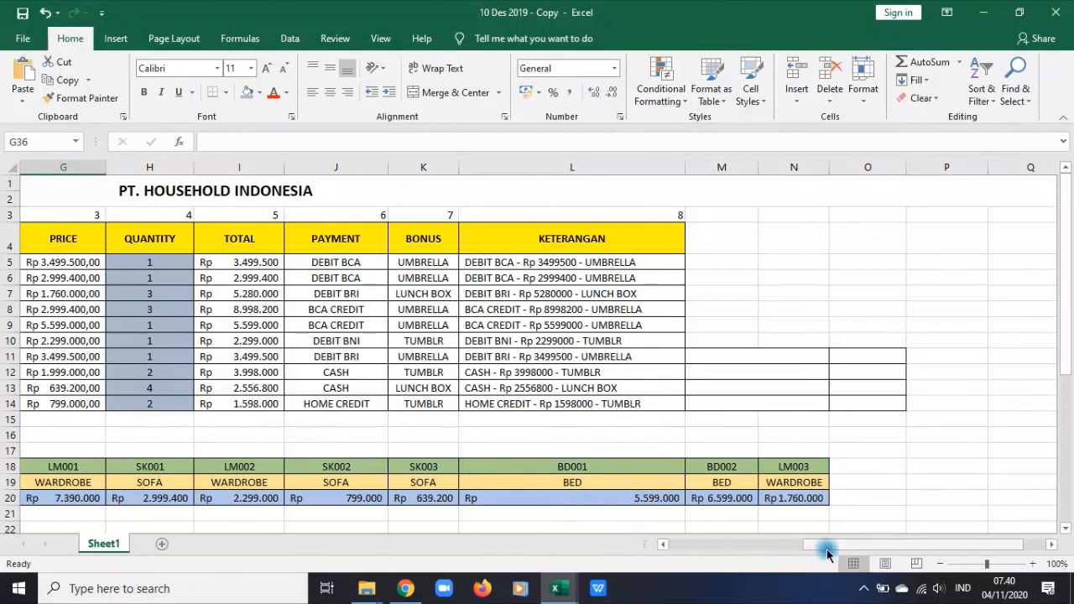
left_click_drag(826, 548, 685, 546)
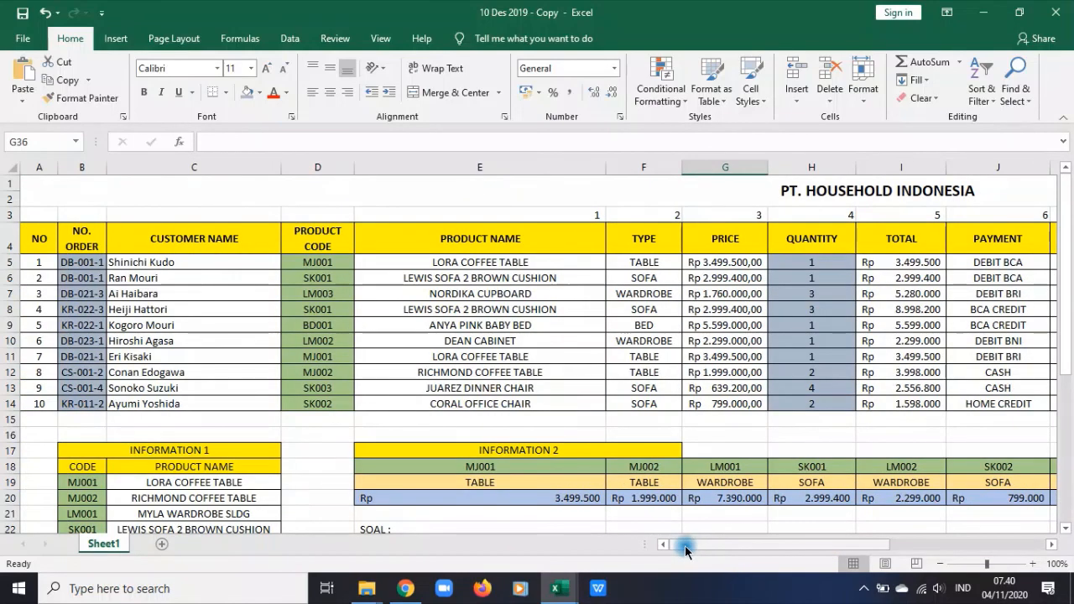